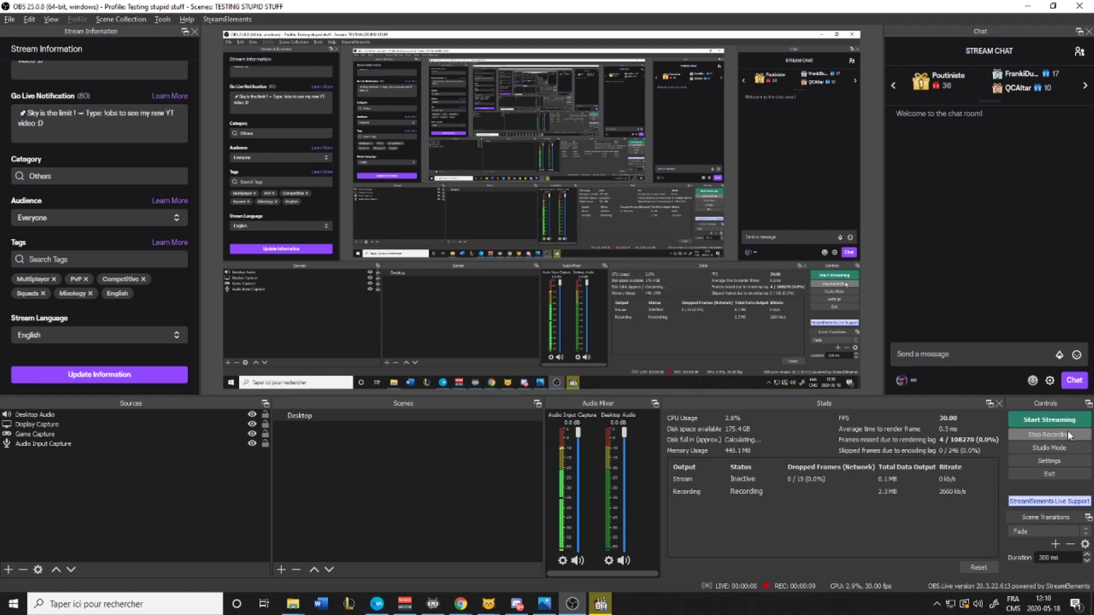
Stop the running test recording and begin a new recording
left_click(1033, 437)
left_click(1032, 436)
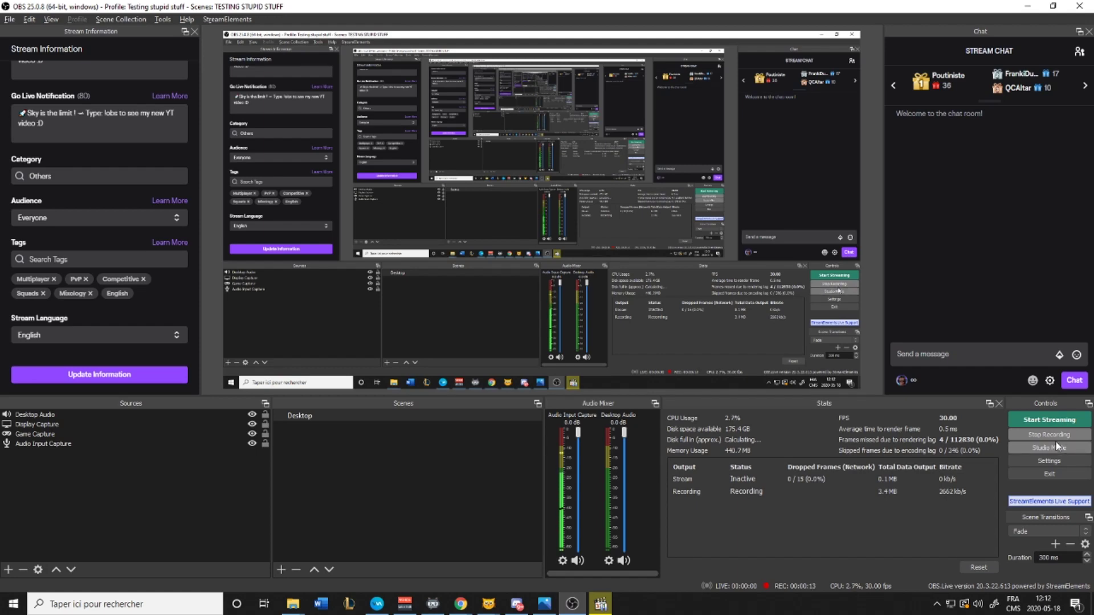
left_click(1049, 434)
Start a new recording from the Controls dock
left_click(1049, 434)
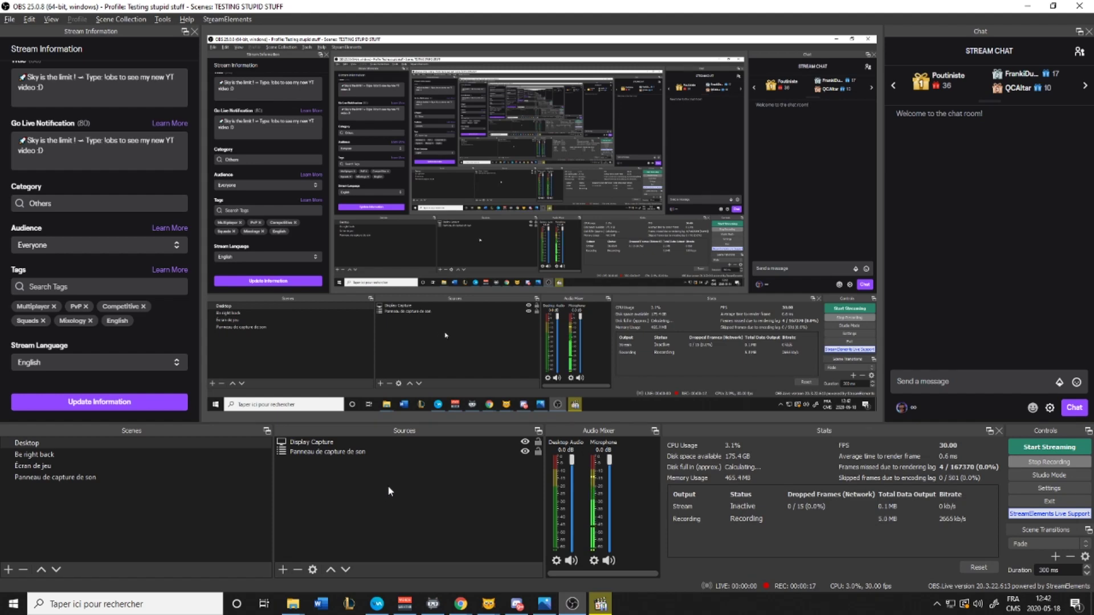
Bring up the Sources list's Add menu to insert a new source
right_click(390, 488)
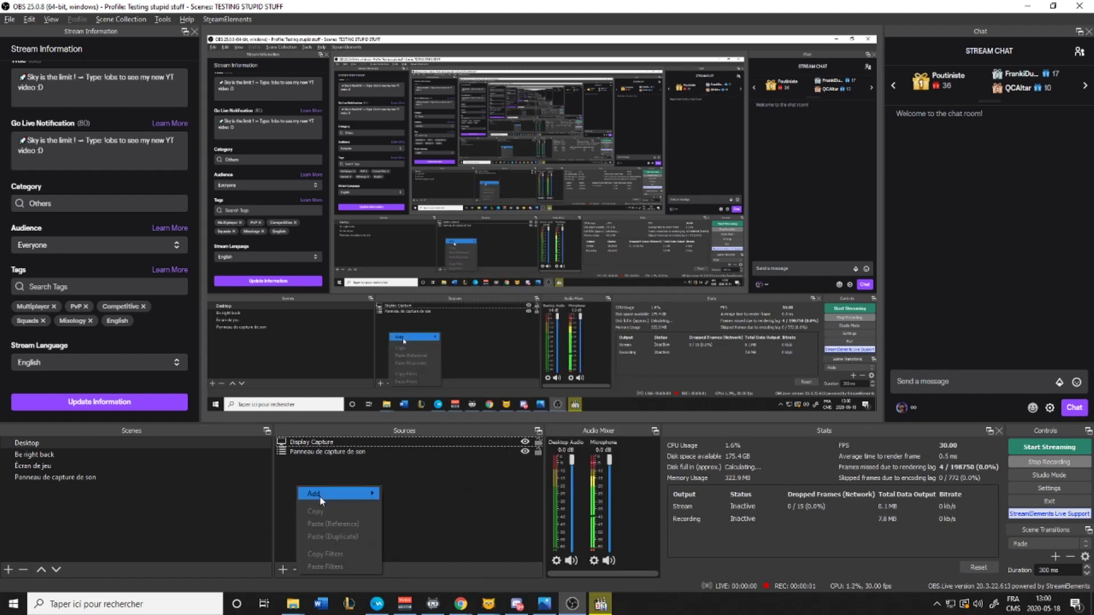
mouse_move(320, 495)
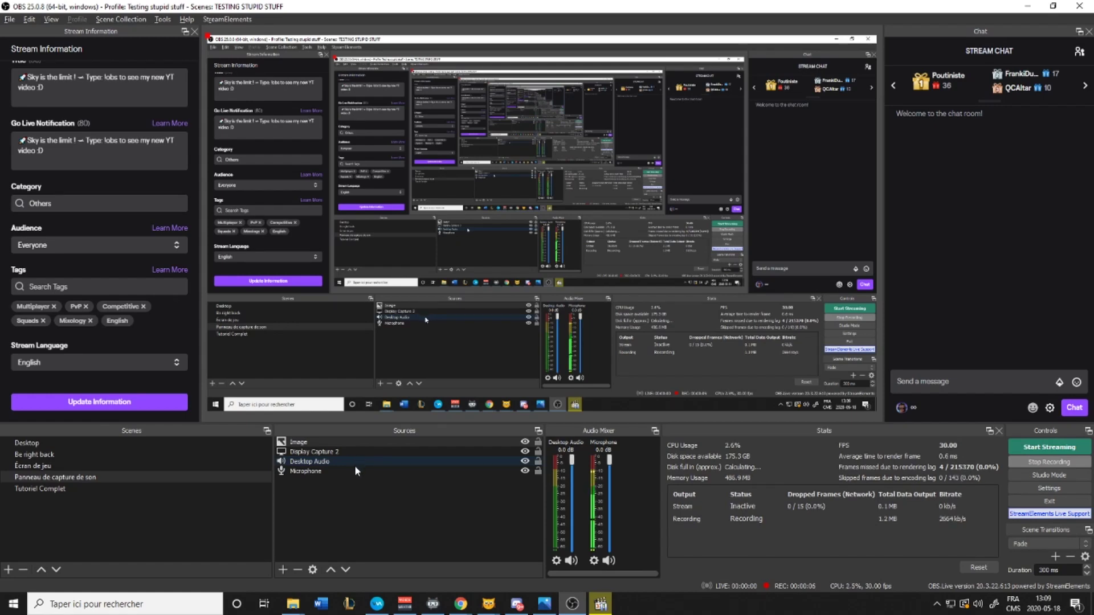
Start adding the Tutoriel Complet scene from the Scenes list's context menu
right_click(125, 518)
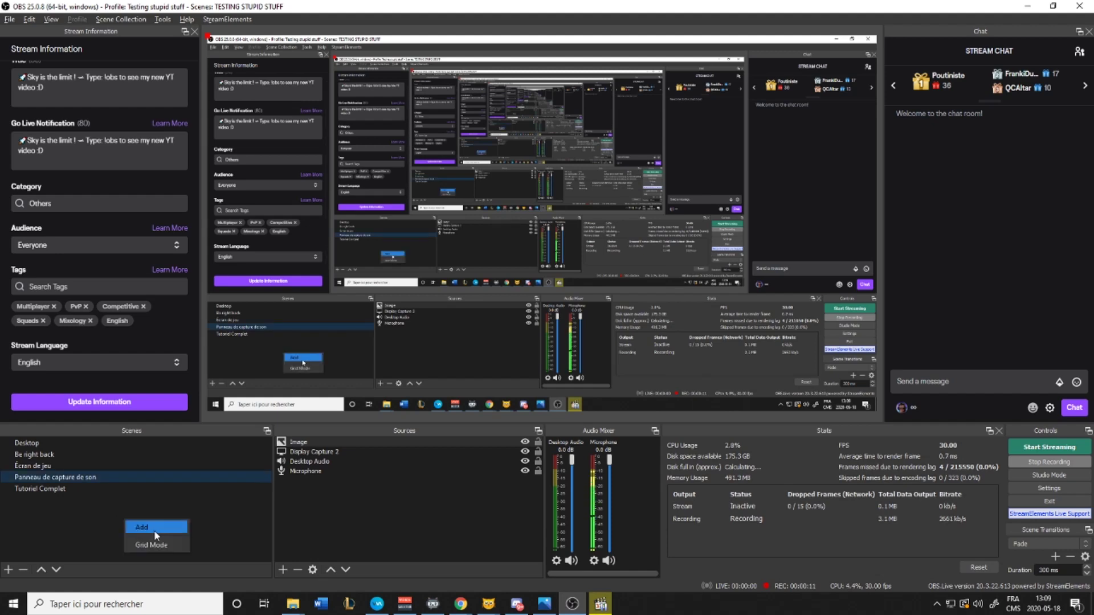
left_click(154, 530)
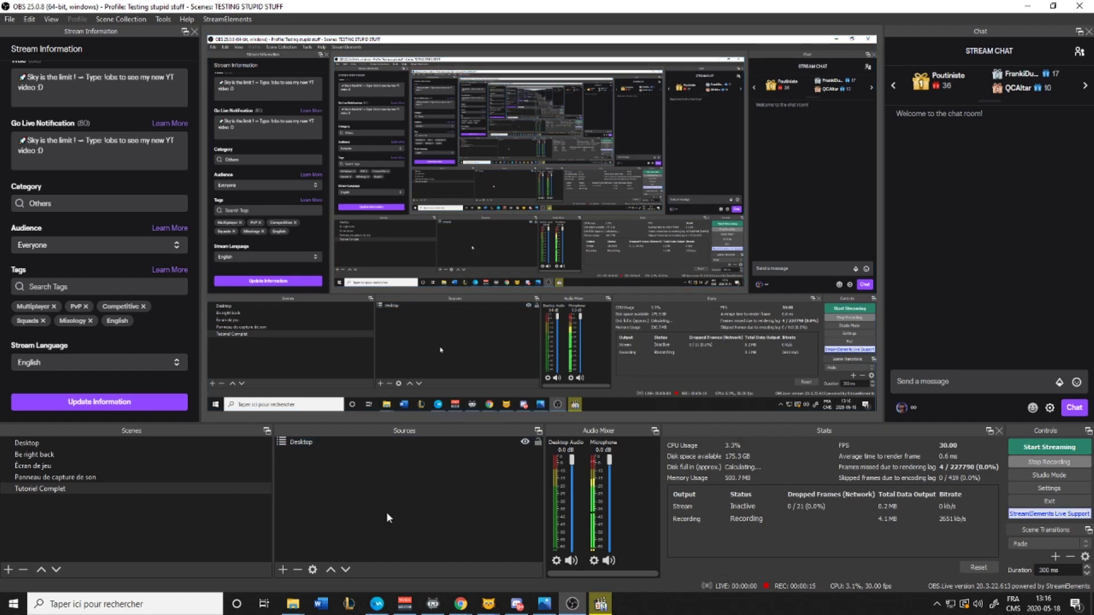
Add an Image source with its default name, showing the Om Nom PNG file 4
right_click(342, 480)
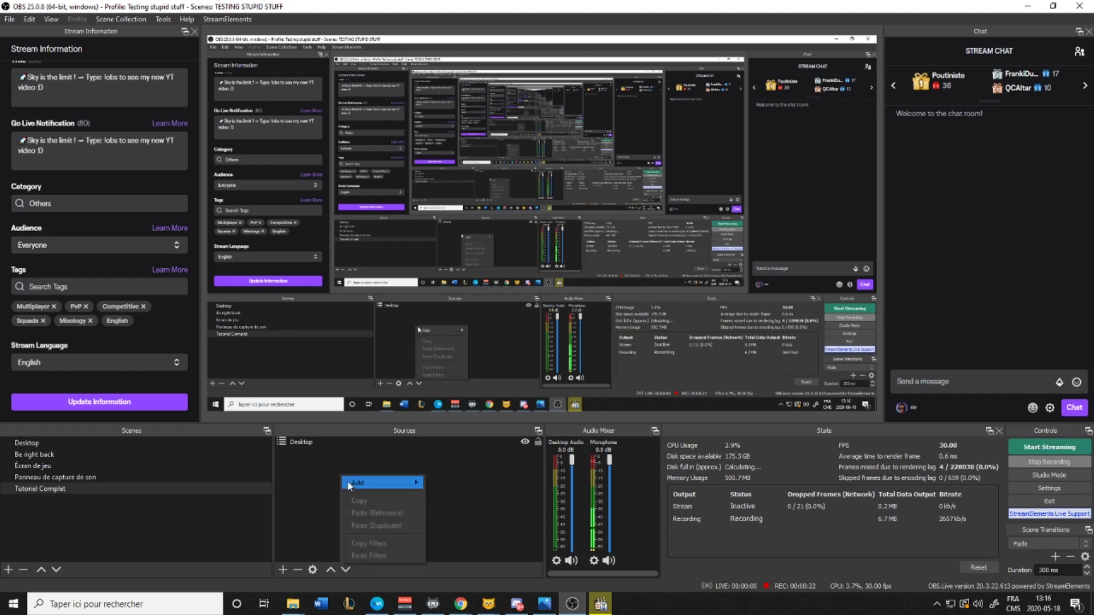
mouse_move(353, 486)
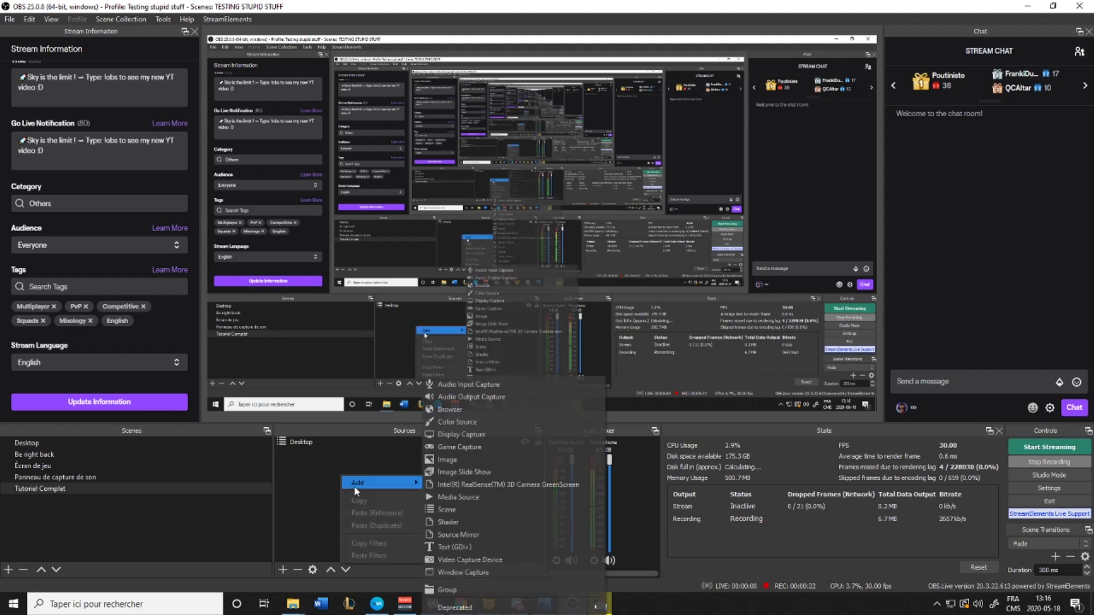
left_click(467, 460)
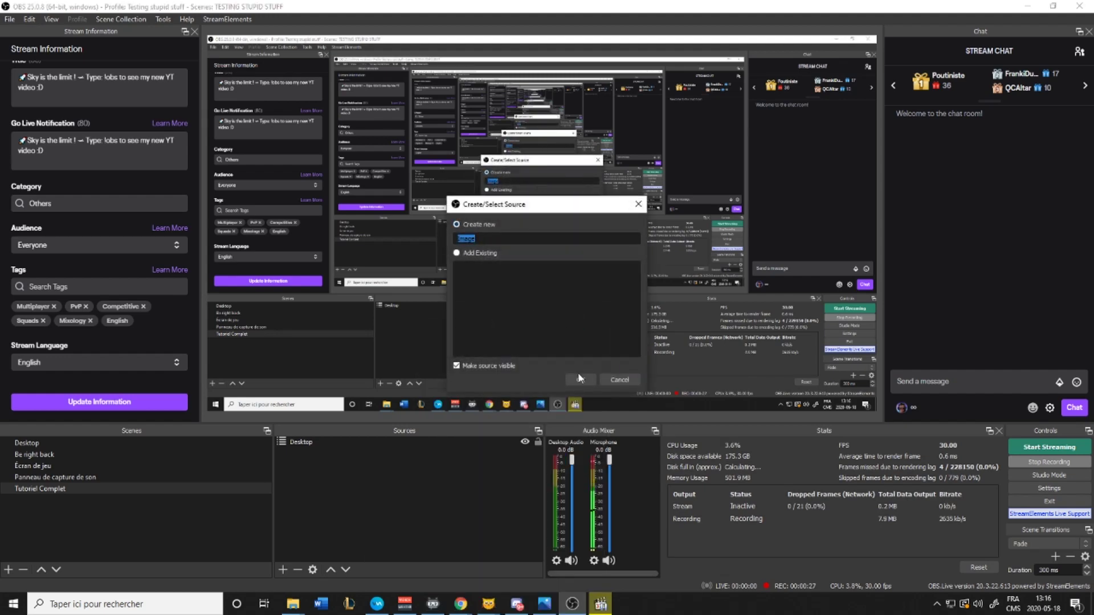
left_click(580, 379)
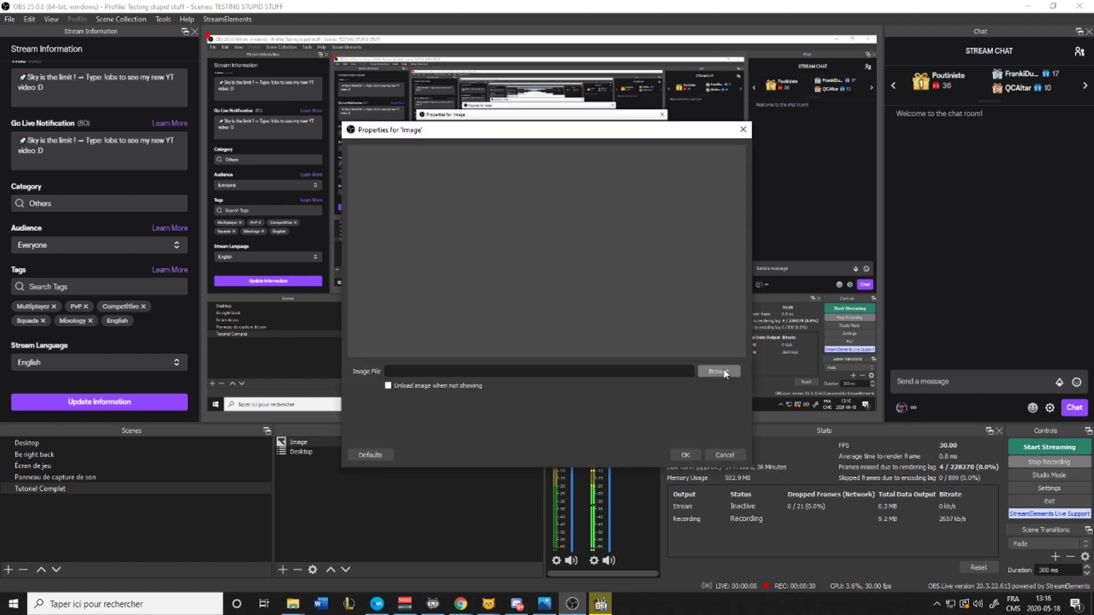
left_click(719, 372)
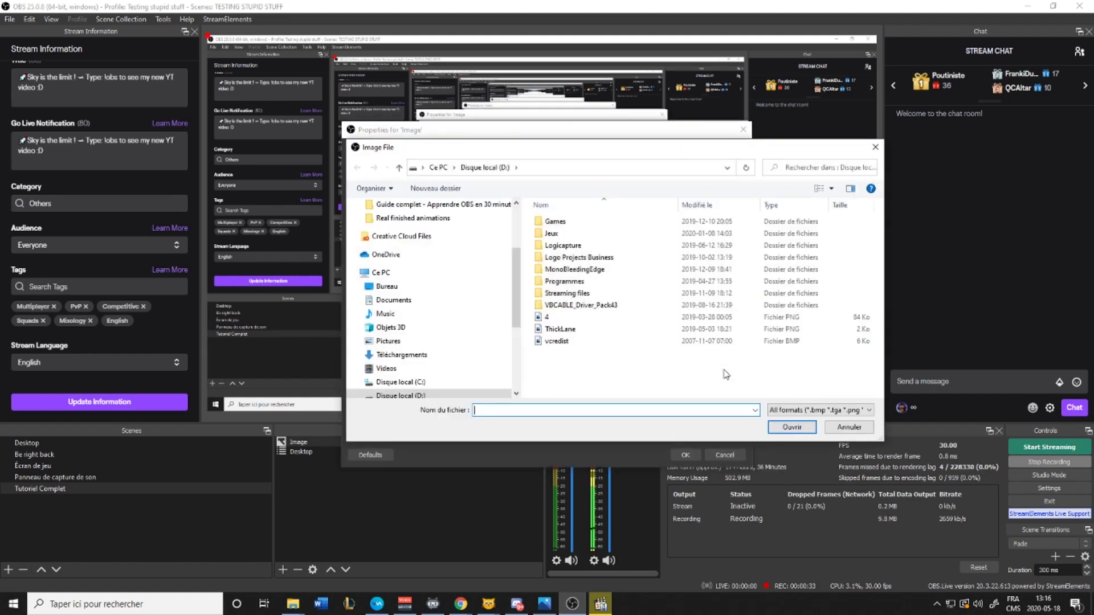
left_click(558, 318)
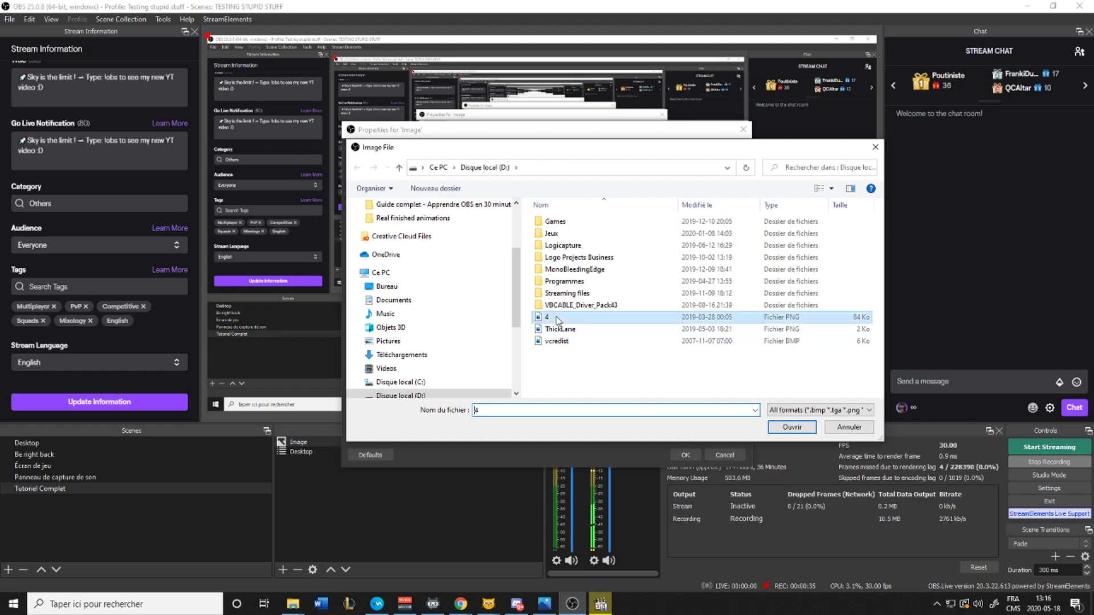
left_click(792, 427)
left_click(685, 455)
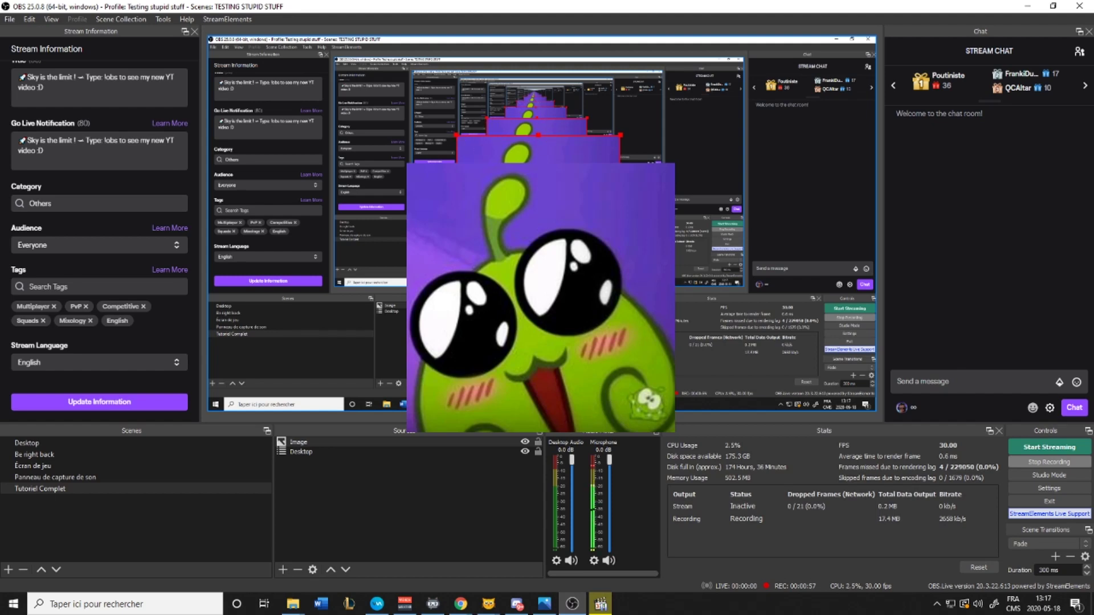
Drag the Om Nom image's corner handle to make it larger in the preview
left_click_drag(620, 300, 736, 445)
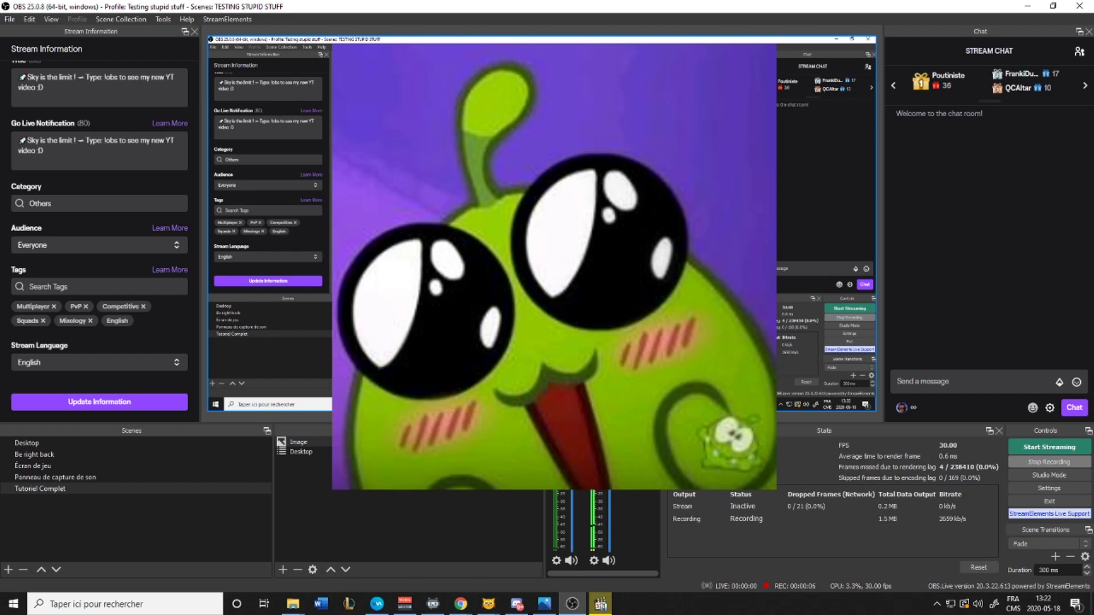
Center the Om Nom image, shrink it, and place it in the bottom-right corner
right_click(528, 262)
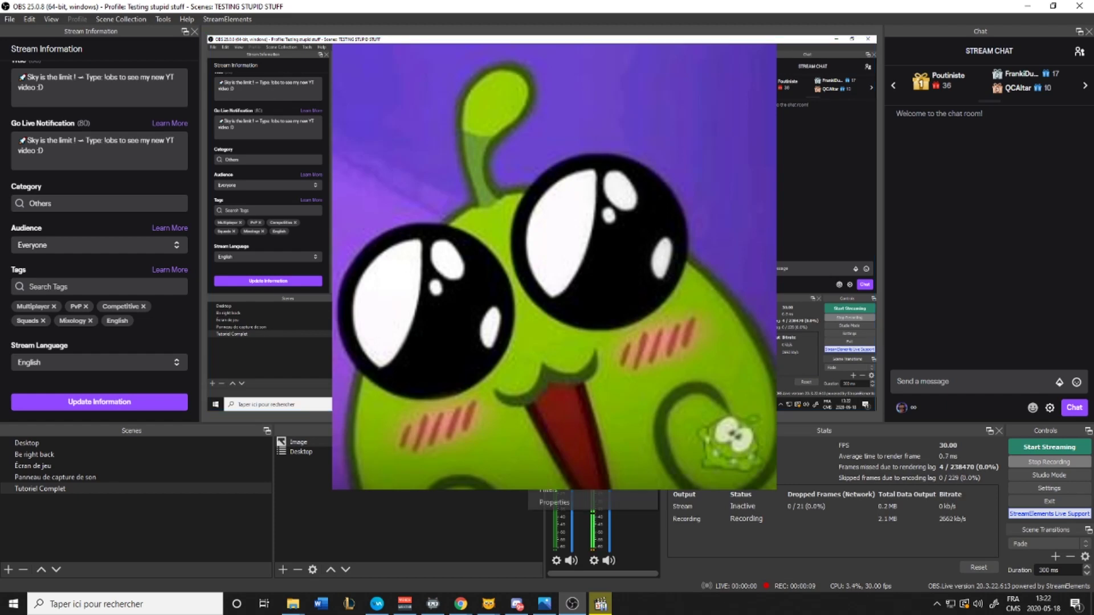
mouse_move(592, 402)
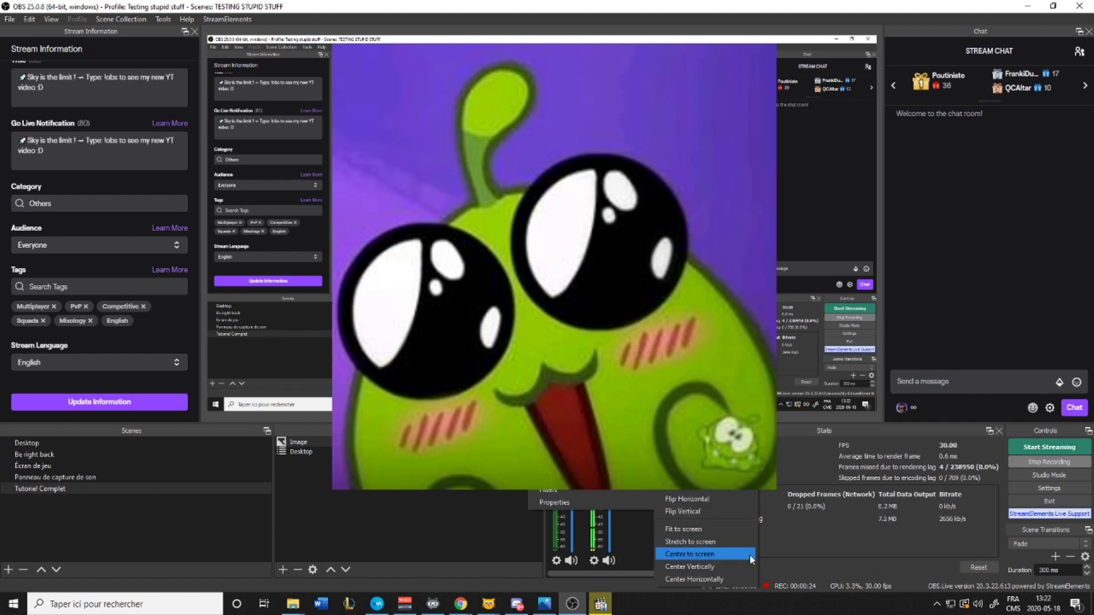
left_click(727, 579)
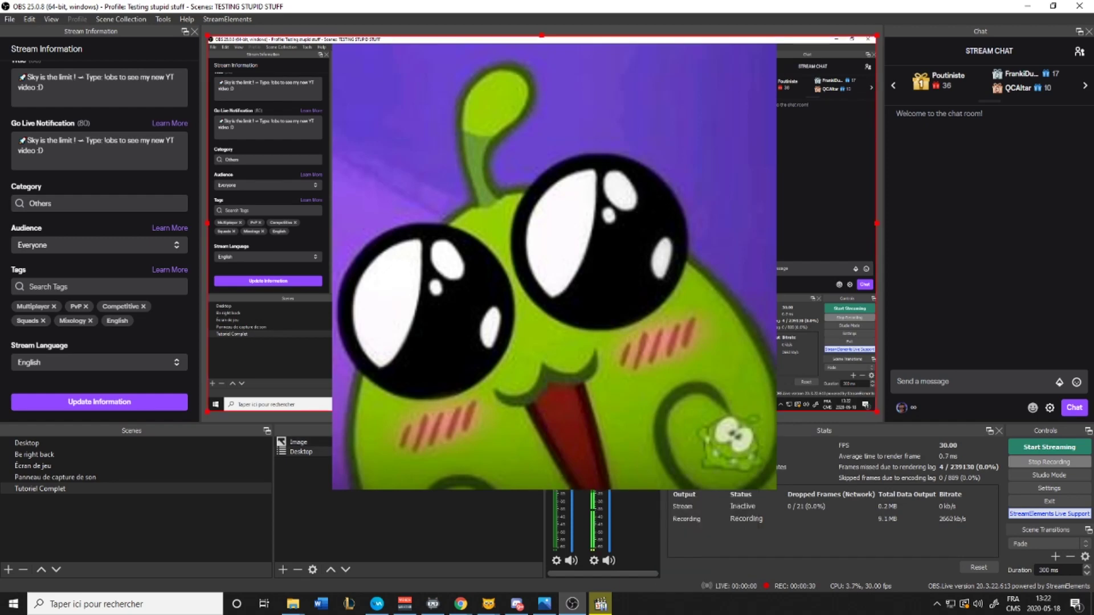
left_click_drag(412, 62, 628, 282)
left_click_drag(665, 338, 857, 410)
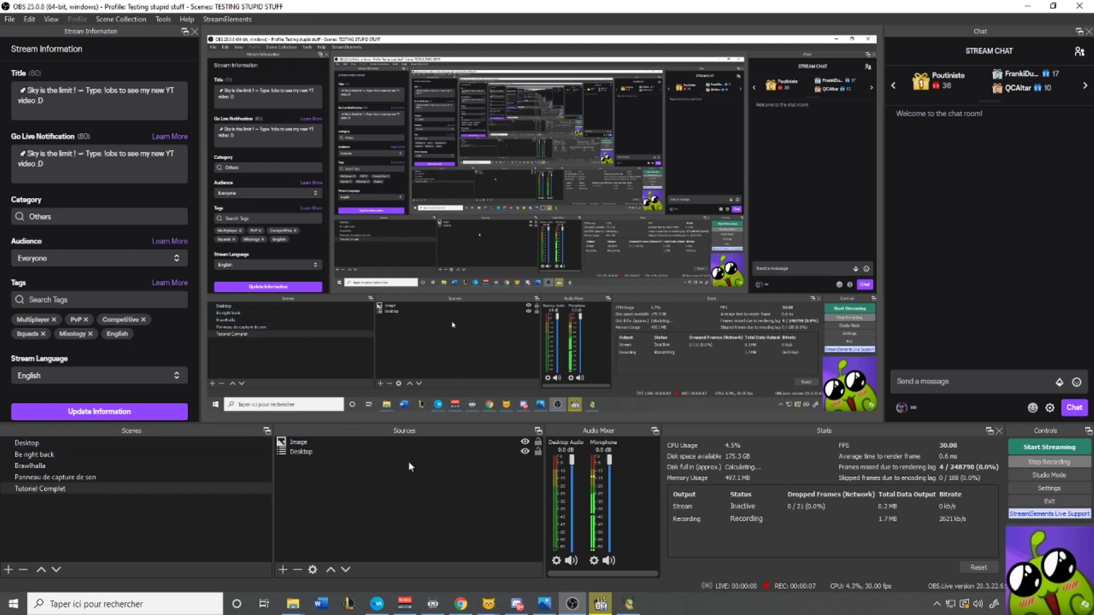
Try adding a Game Capture source named Brawlhalla, dismiss the name-in-use warning, and reselect the name
right_click(339, 487)
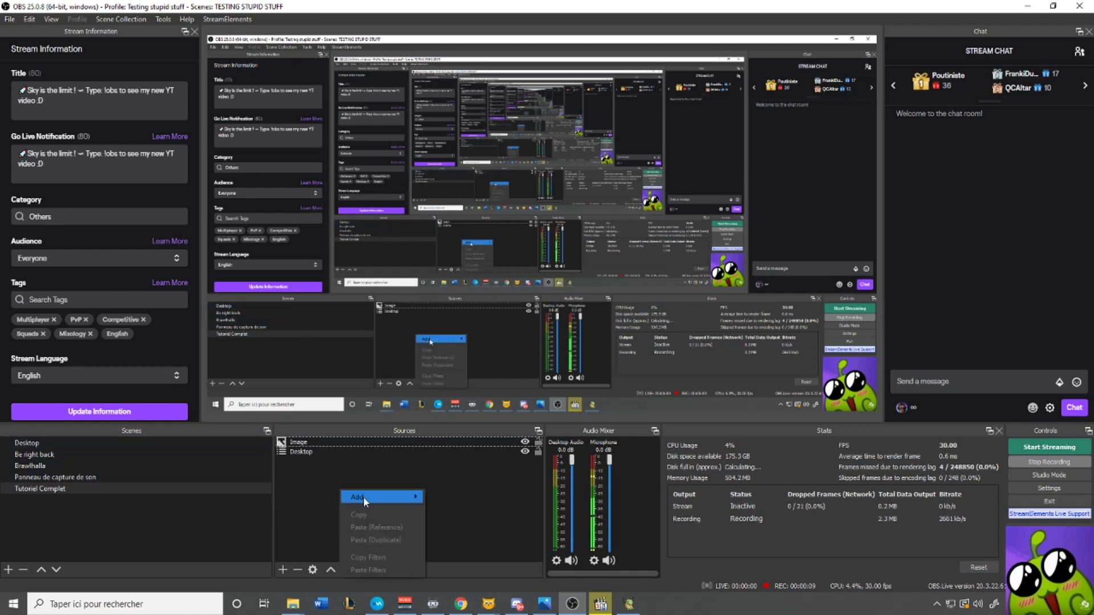
mouse_move(363, 497)
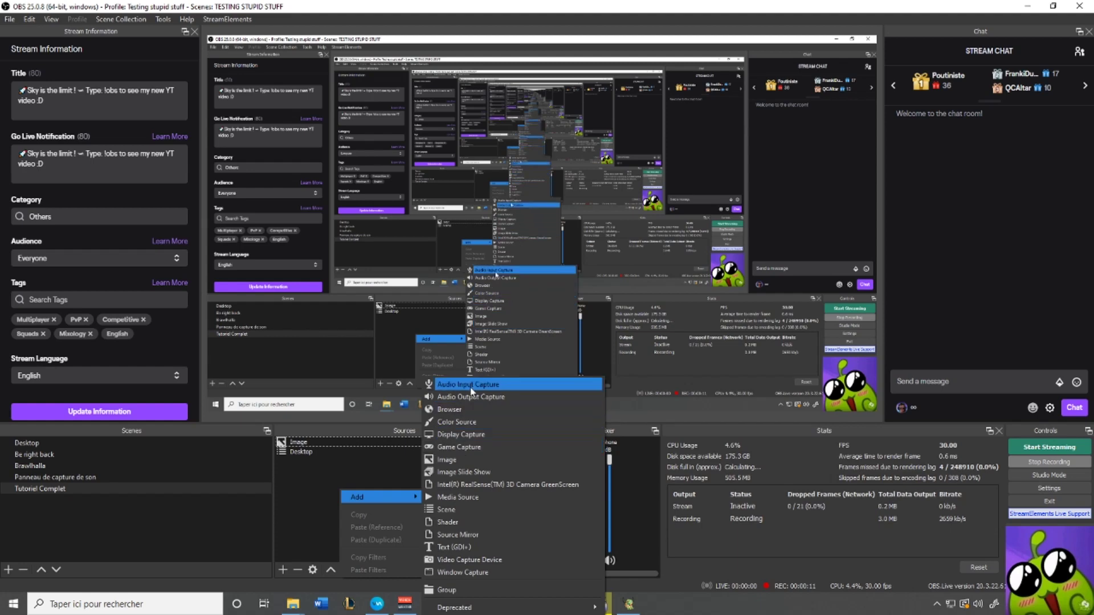
left_click(471, 446)
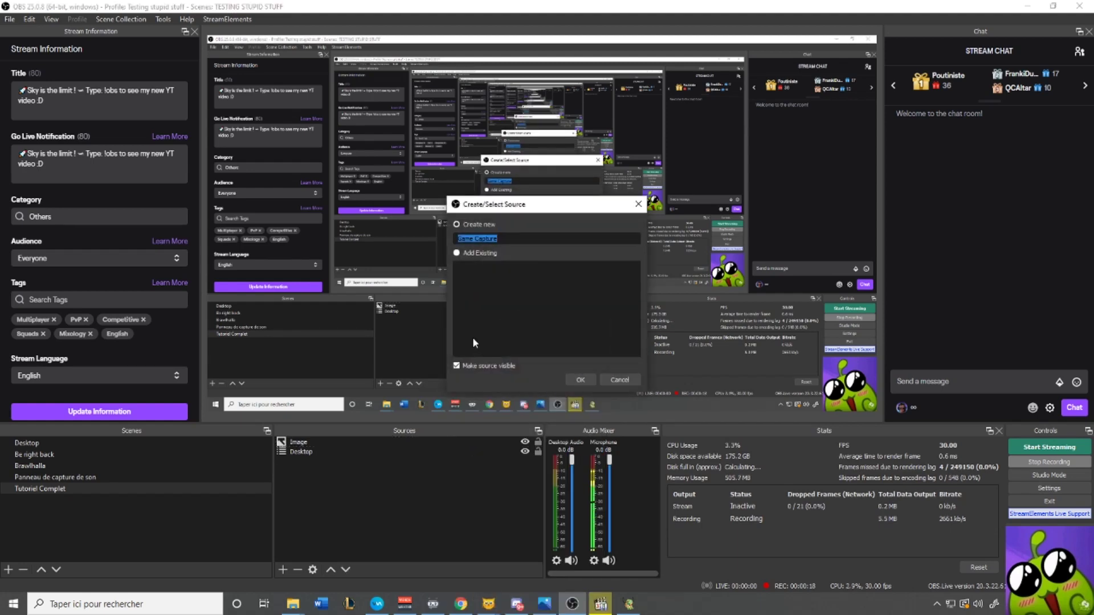
type("Braw")
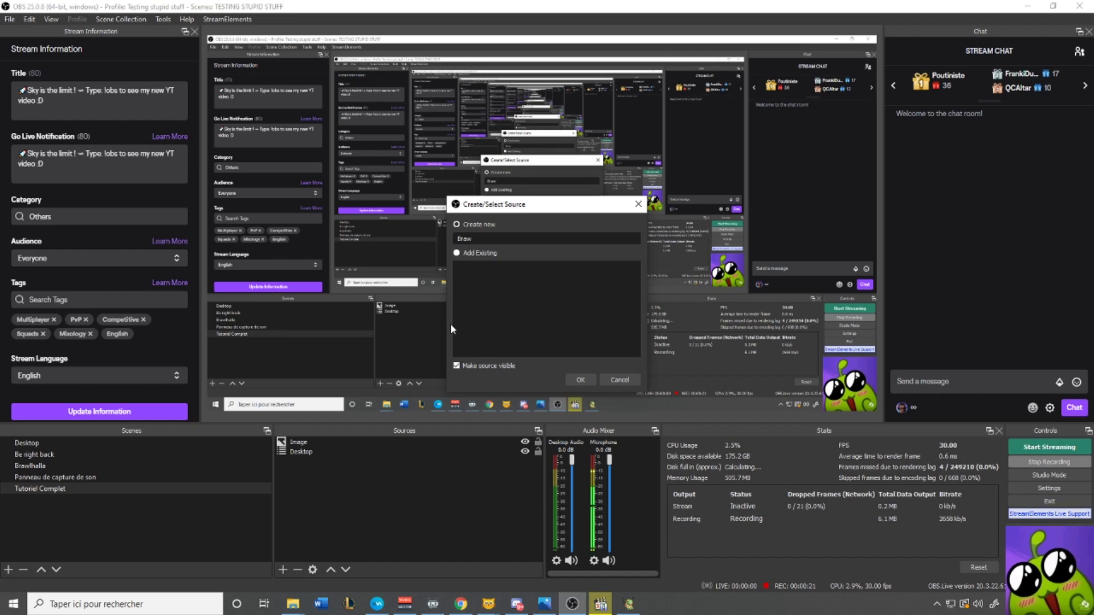
type("lhalla")
left_click(575, 381)
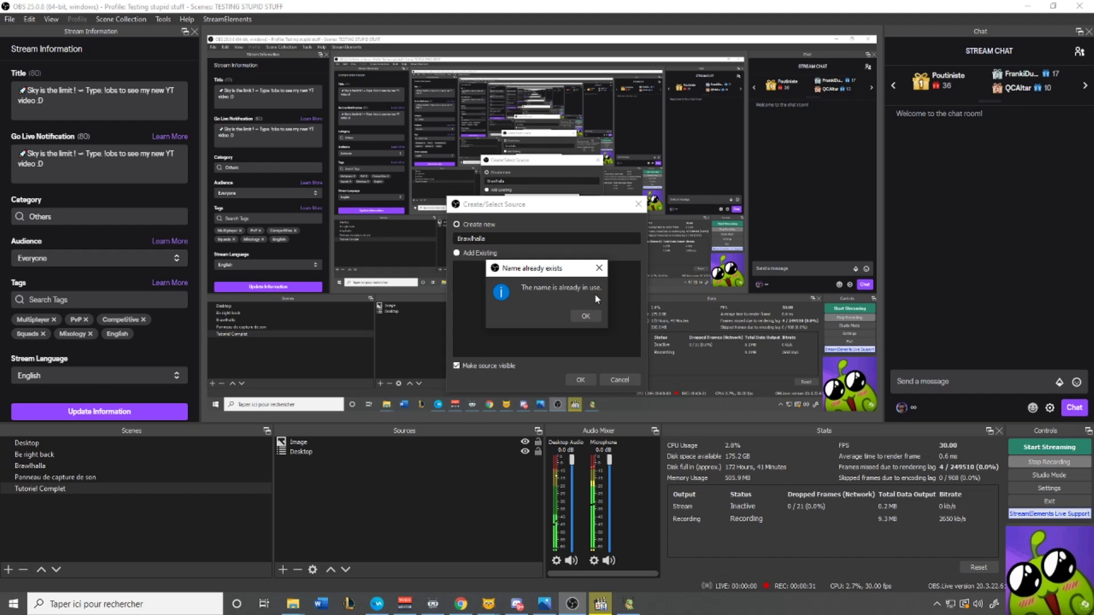
left_click_drag(549, 268, 520, 269)
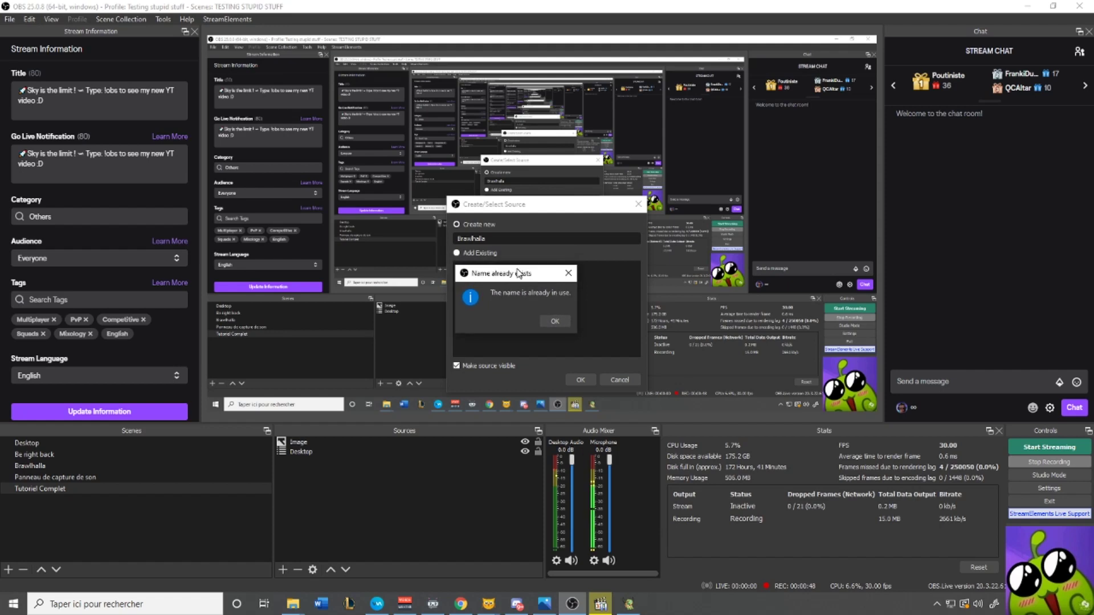
left_click(556, 317)
double_click(485, 238)
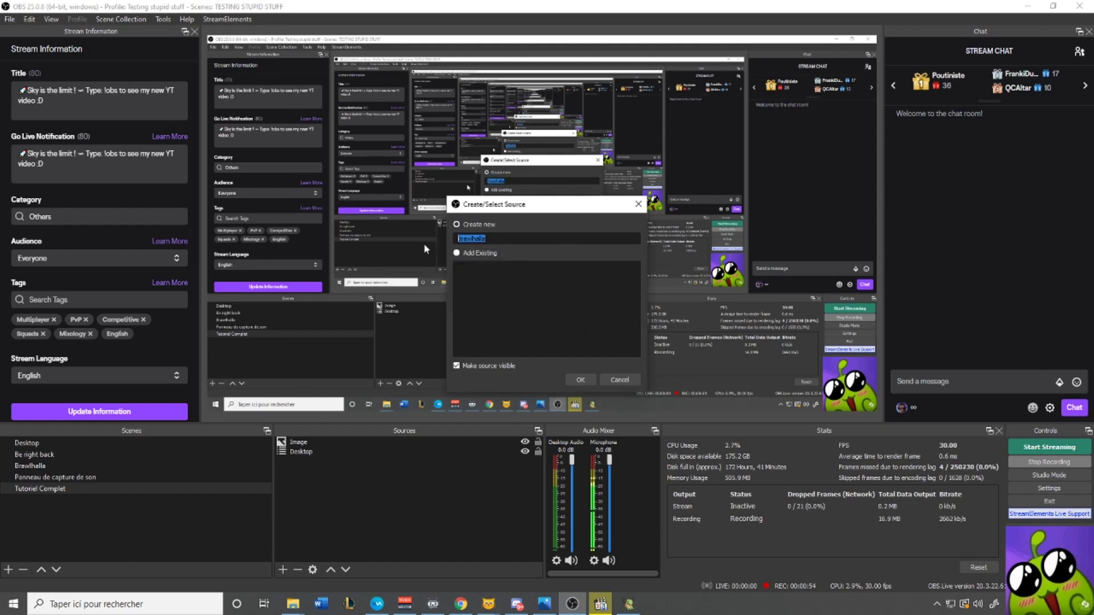
Create the source as 'Game Capture' in Capture specific window mode, targeting the Brawlhalla window
type("Game Capture")
left_click(581, 381)
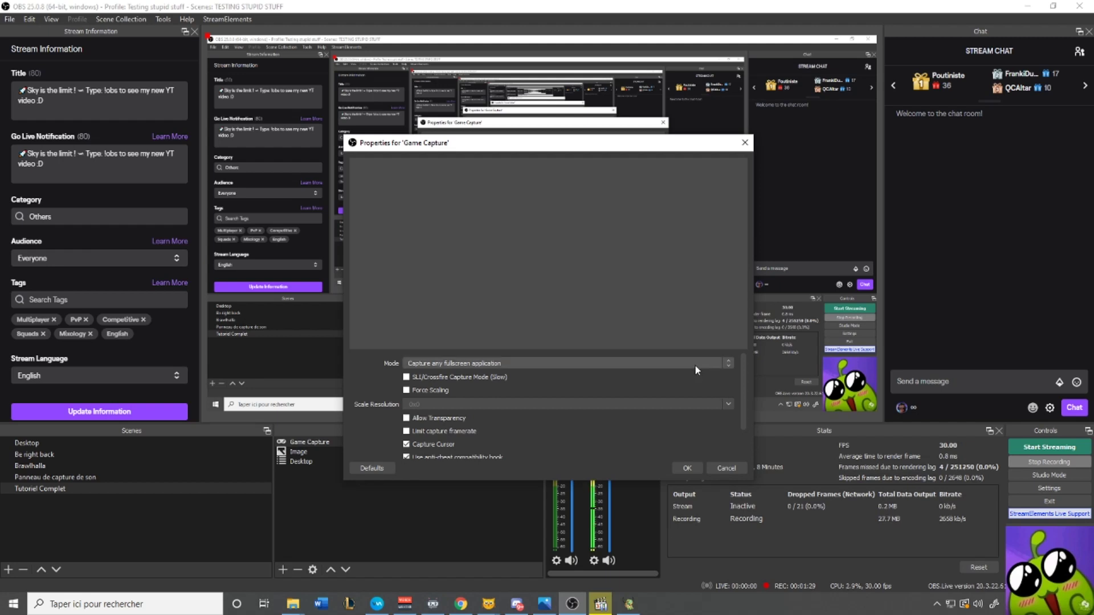
left_click(726, 362)
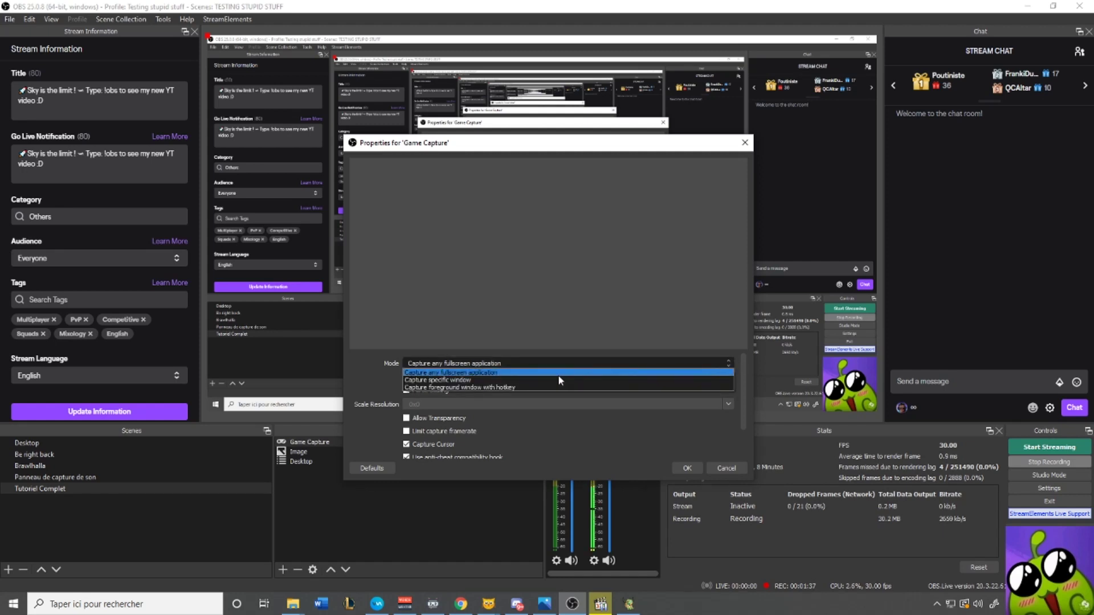
left_click(474, 380)
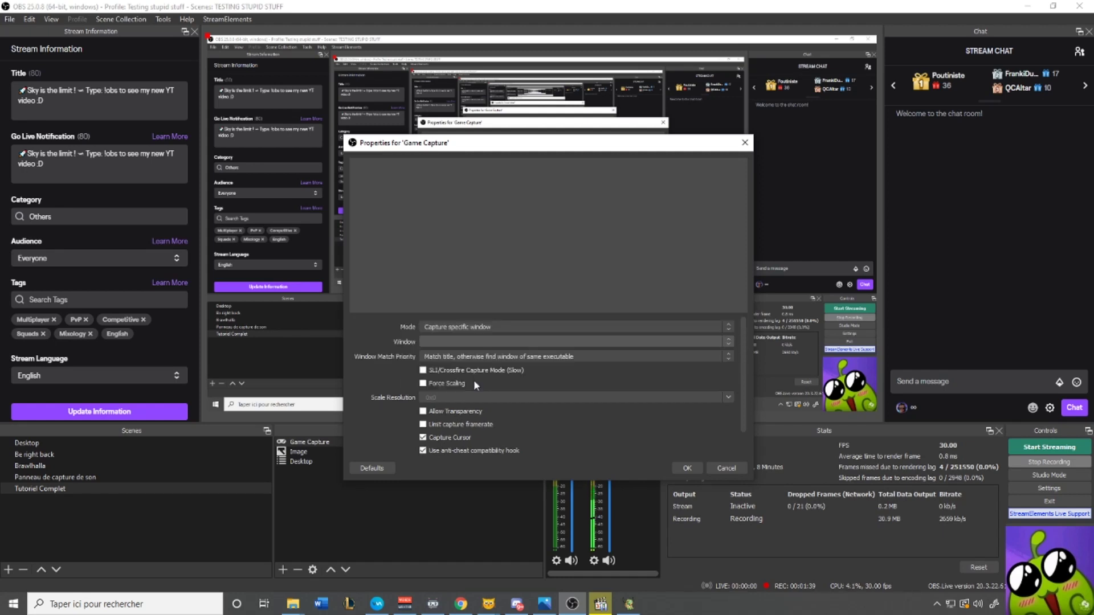
left_click(433, 339)
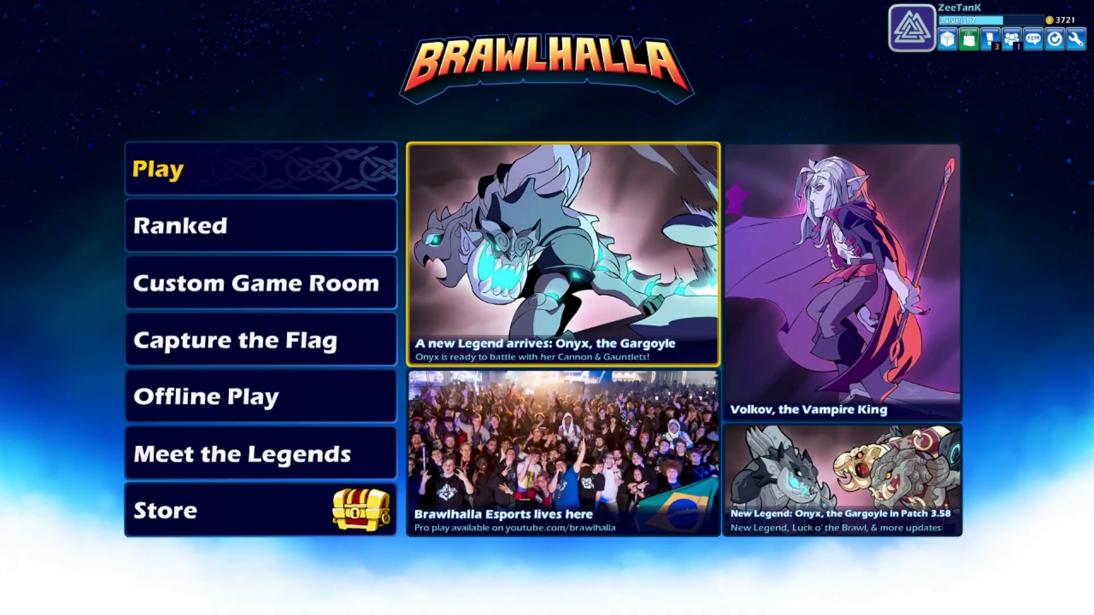
key("alt+Tab")
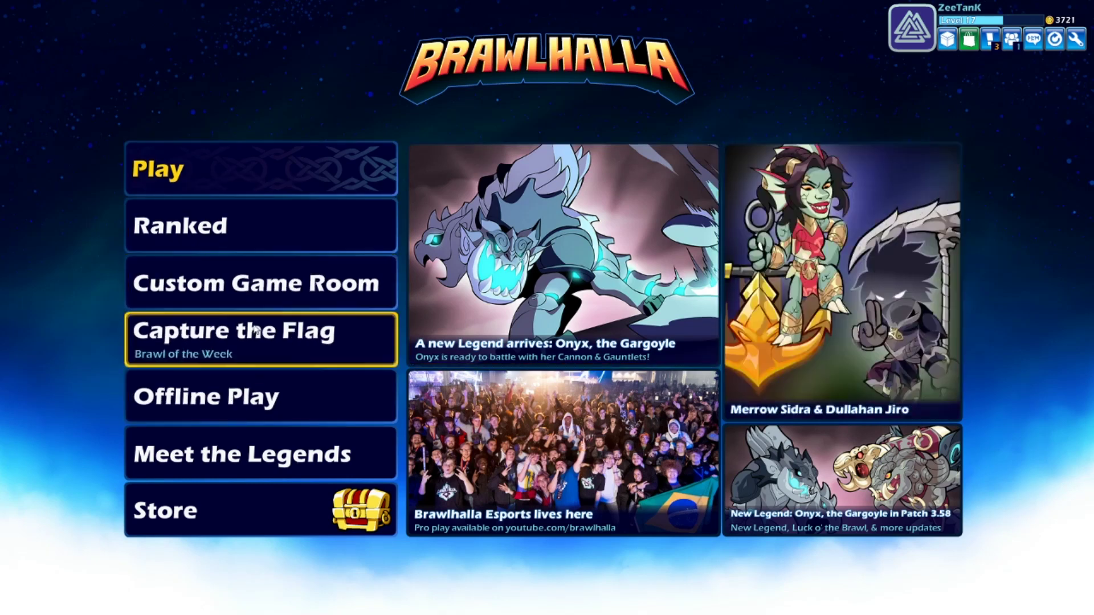
View Brawlhalla's System Settings from the wrench menu, close them, and return to OBS
left_click(1076, 39)
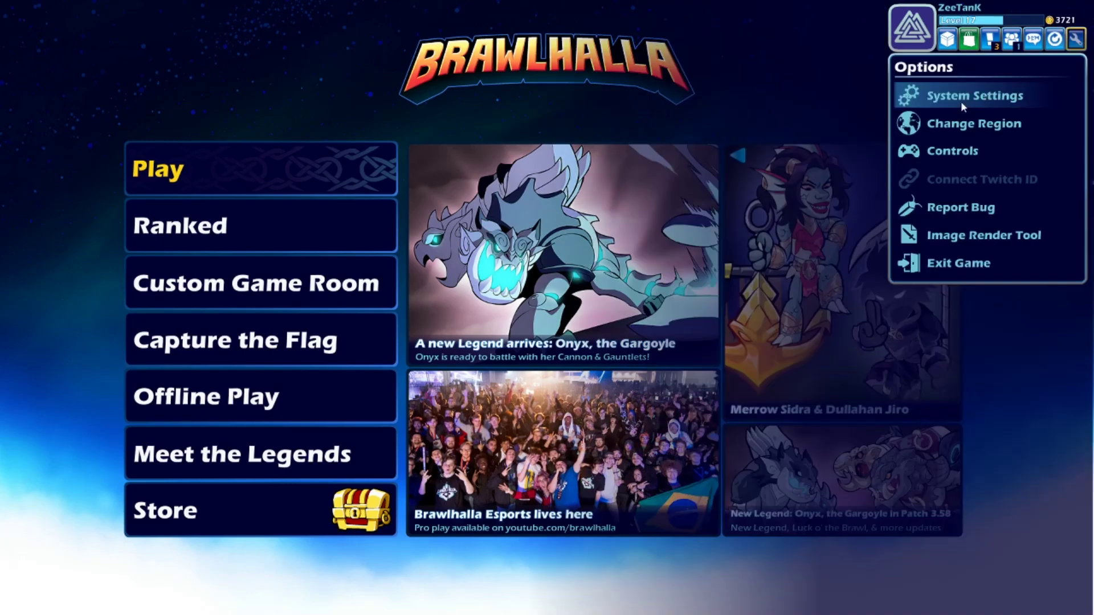
left_click(966, 97)
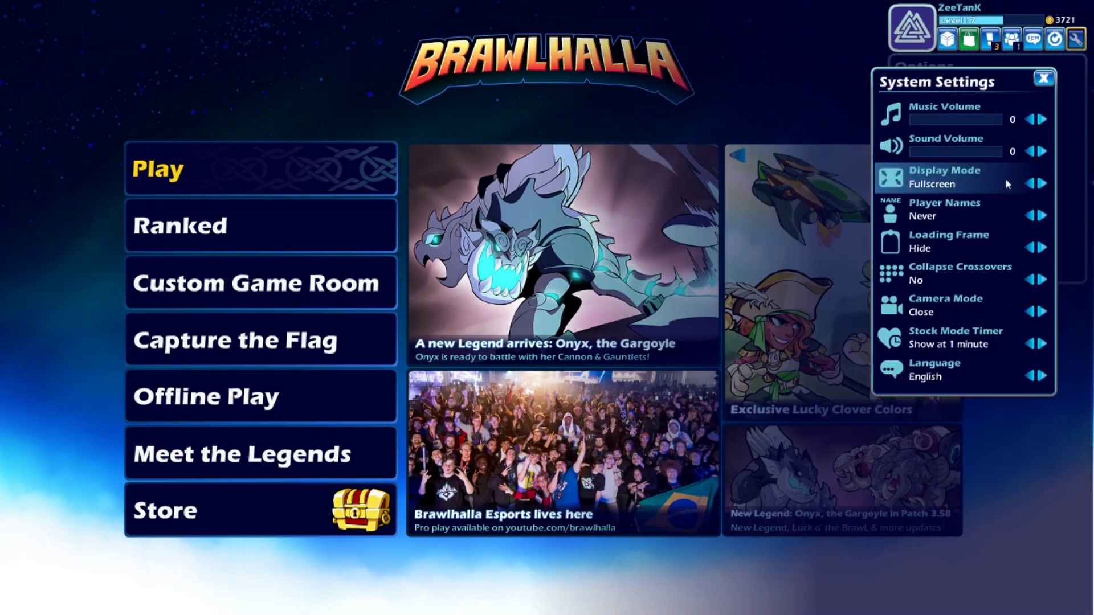
key("Escape")
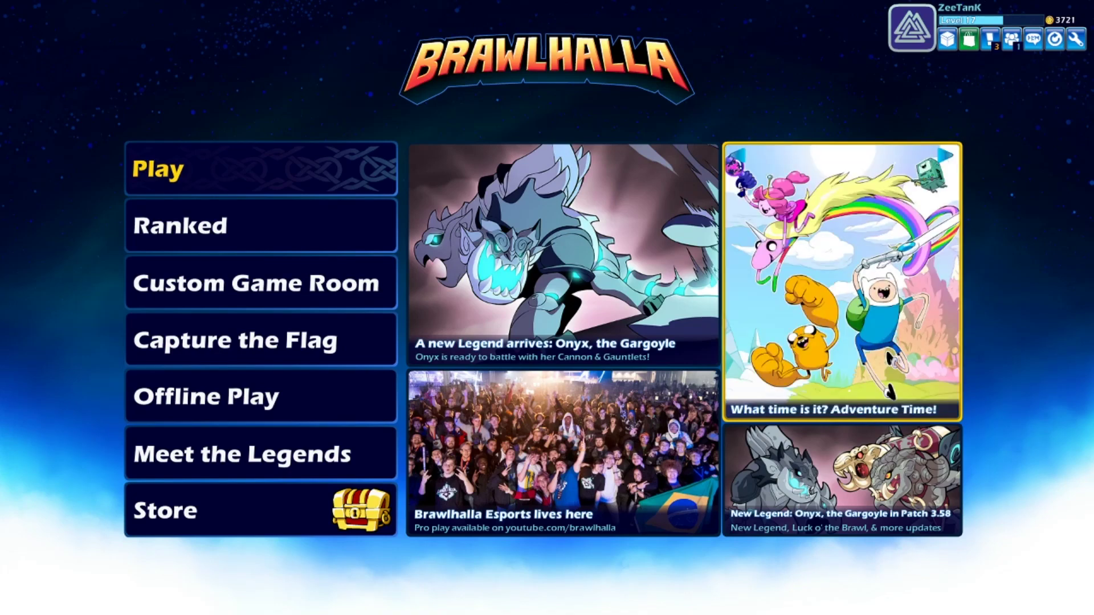
key("alt+Tab")
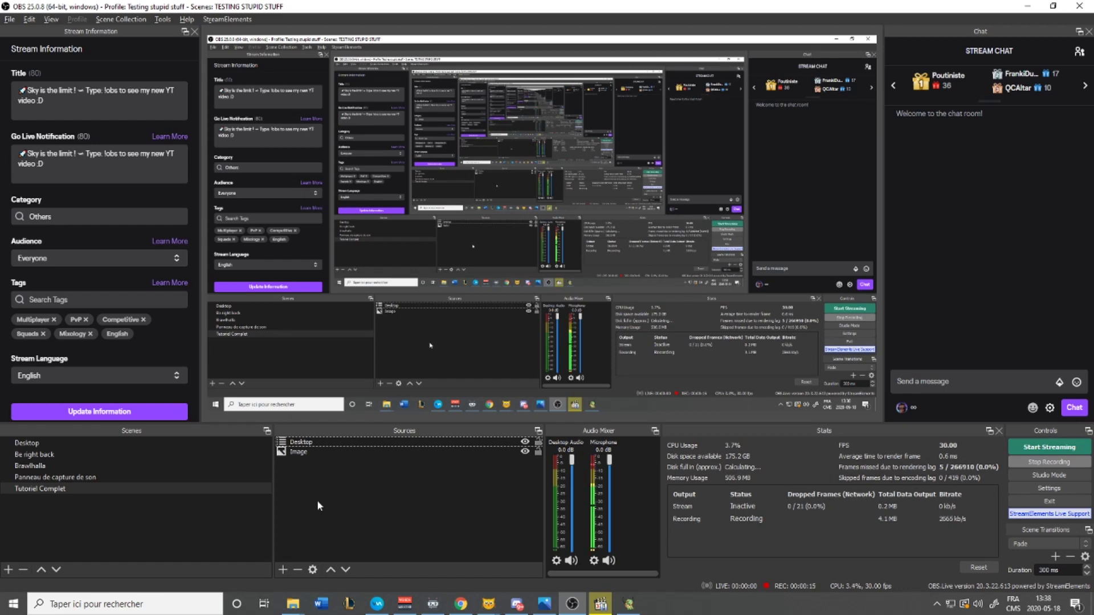
Attempt to add a Window Capture source named 'Brawlhalla'
left_click(283, 570)
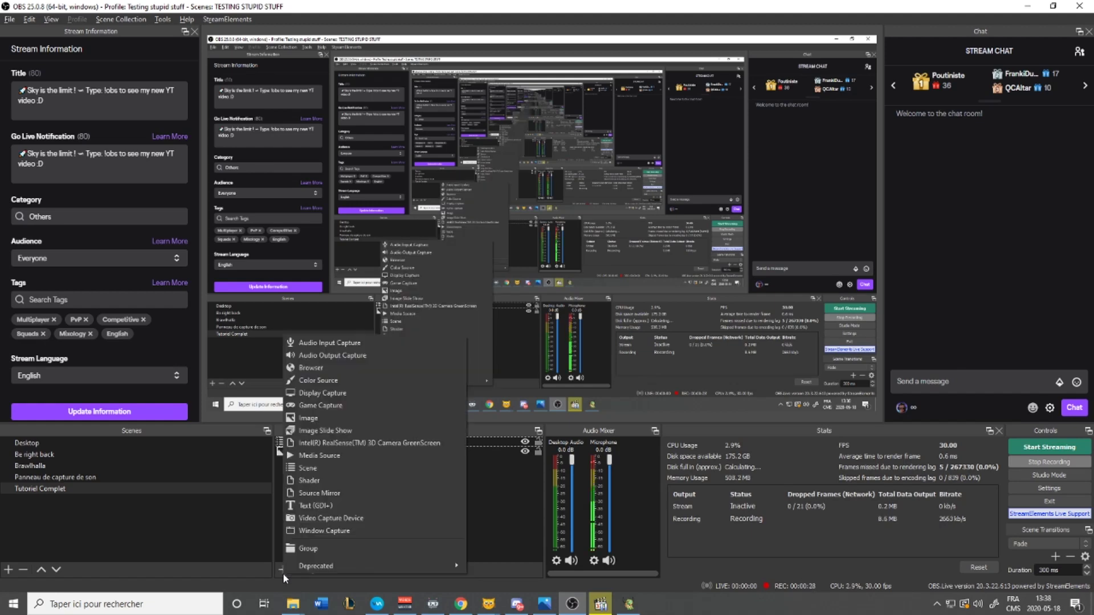
left_click(308, 531)
type("Brawl")
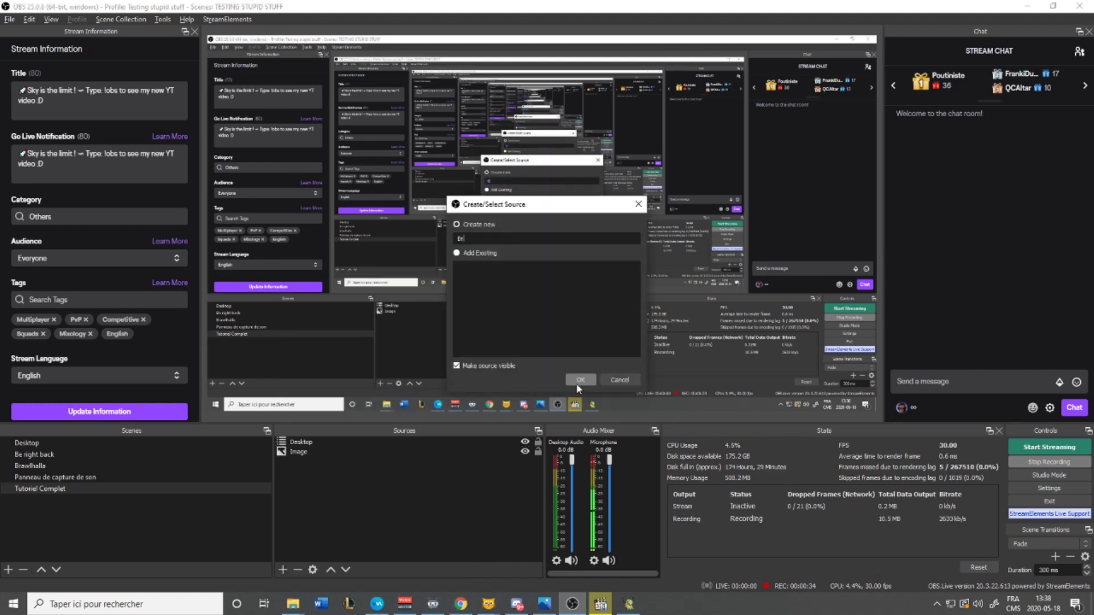
type("halla")
left_click(576, 383)
Dismiss the name-in-use warning and delete the Brawlhalla2 source, leaving Desktop and Image
key("Return")
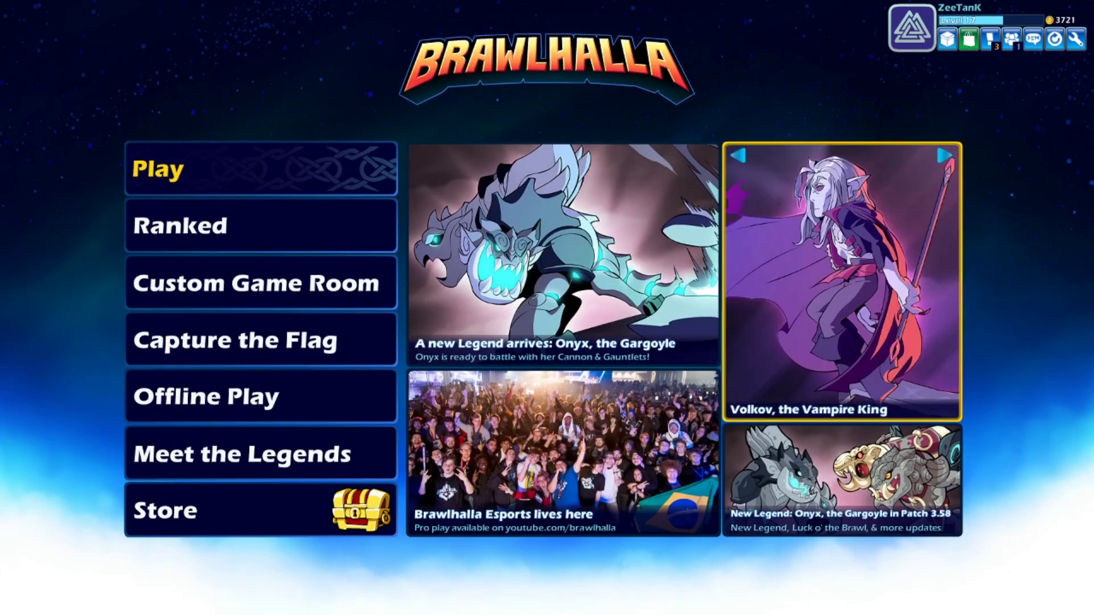
left_click(322, 437)
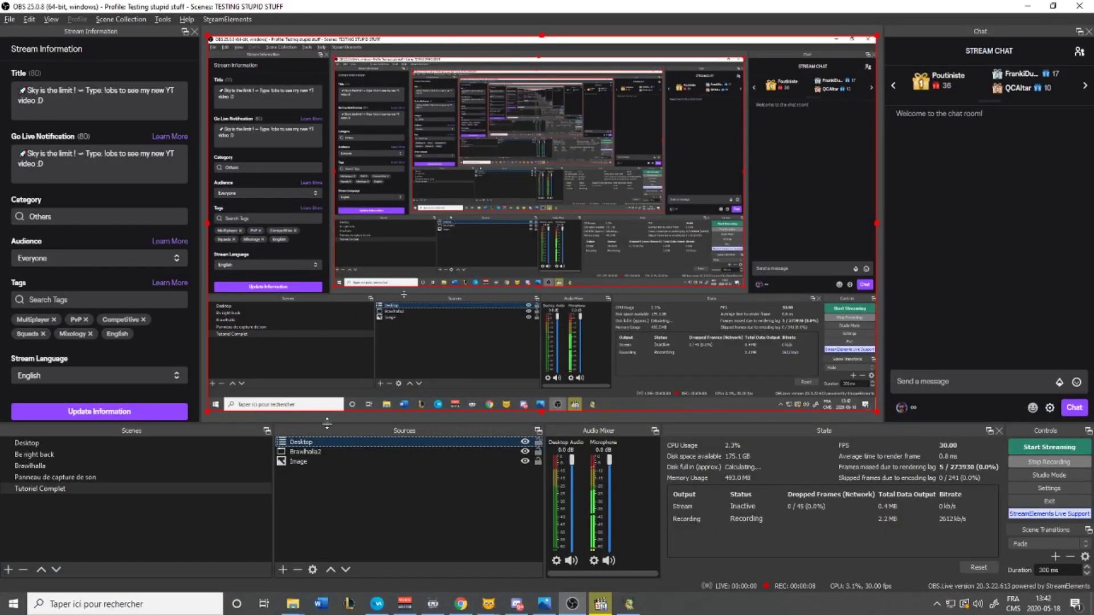
left_click(320, 450)
key("Delete")
key("Return")
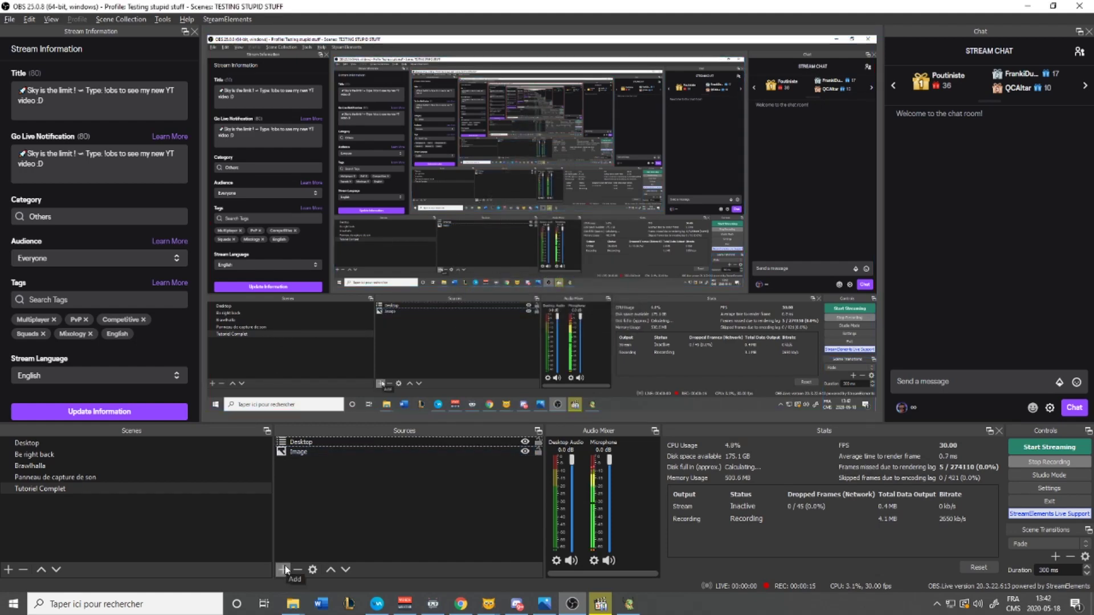
left_click(284, 570)
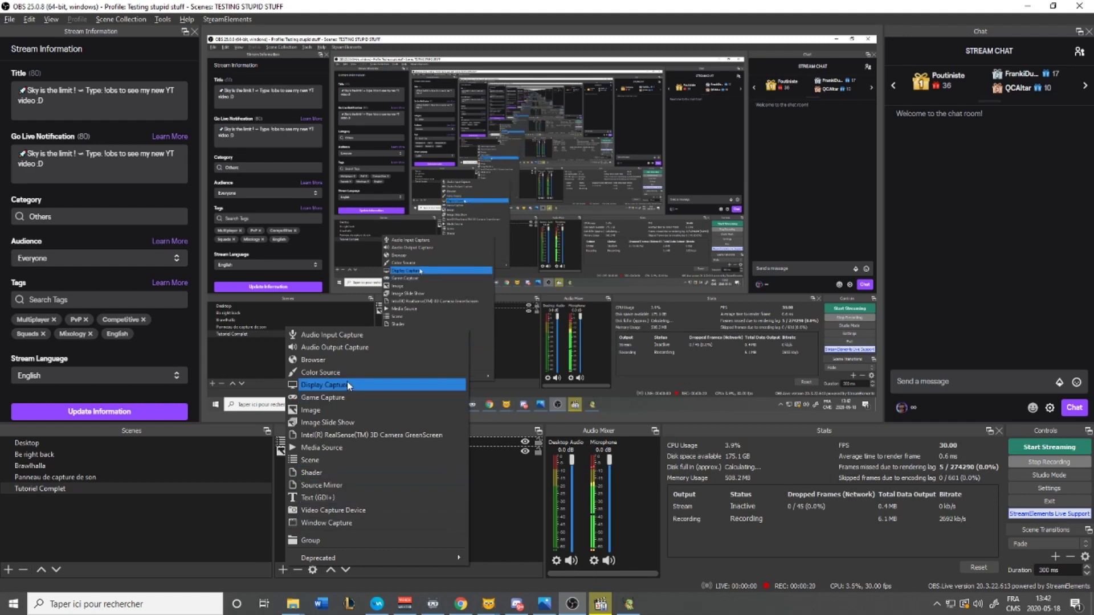
Add the existing 'Display Capture' source to the Tutoriel Complet scene
right_click(484, 485)
mouse_move(525, 491)
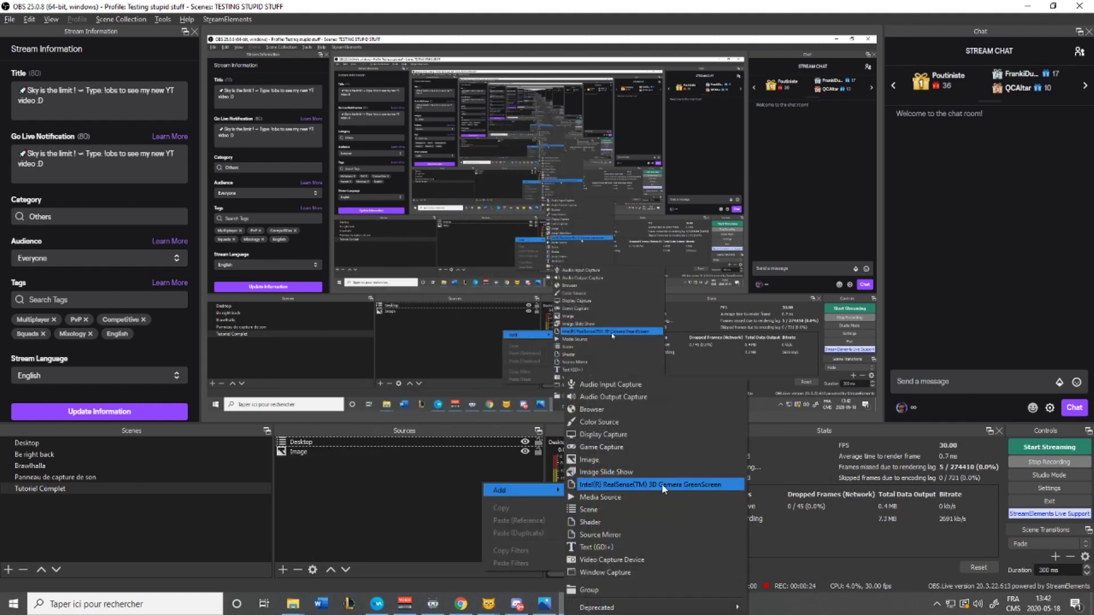
left_click(647, 435)
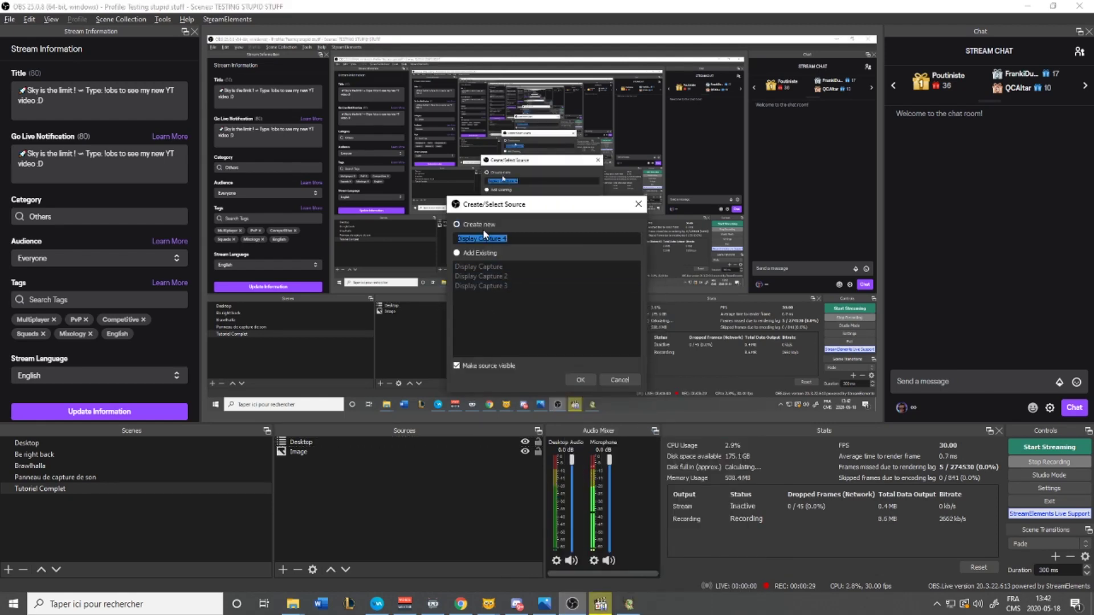
left_click(457, 254)
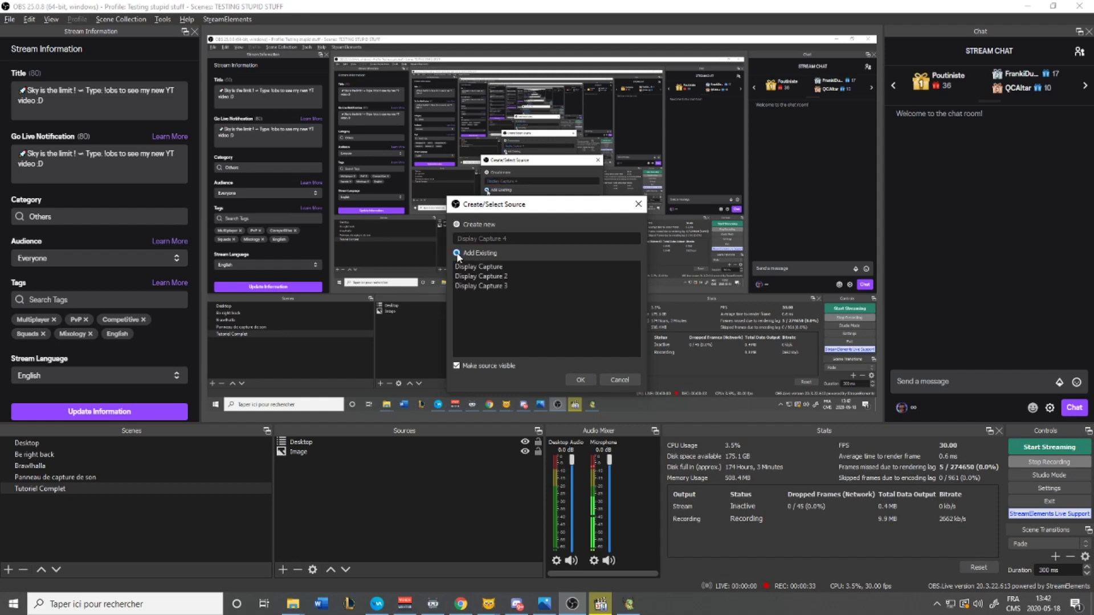
left_click(507, 266)
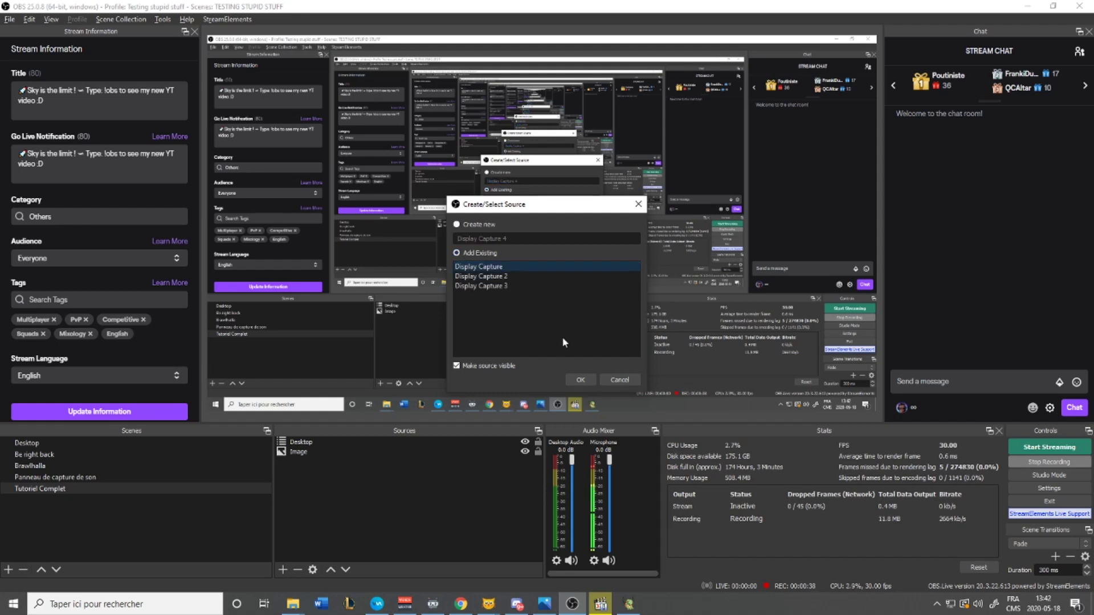
left_click(580, 381)
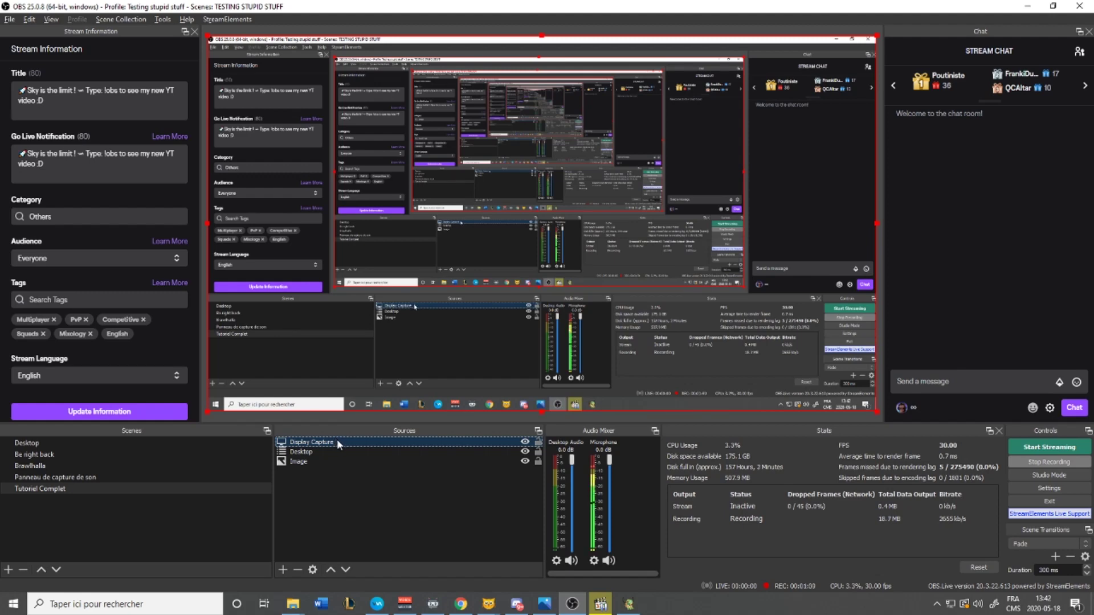
mouse_move(633, 609)
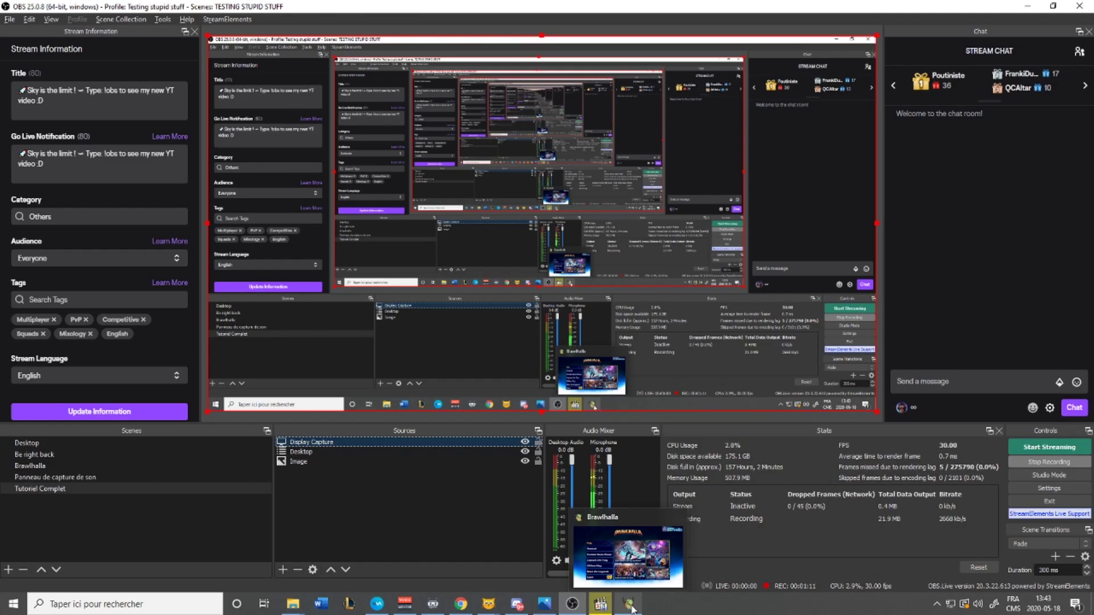
Switch between Brawlhalla and the other open windows with Alt+Tab, ending on OBS Studio
left_click(631, 607)
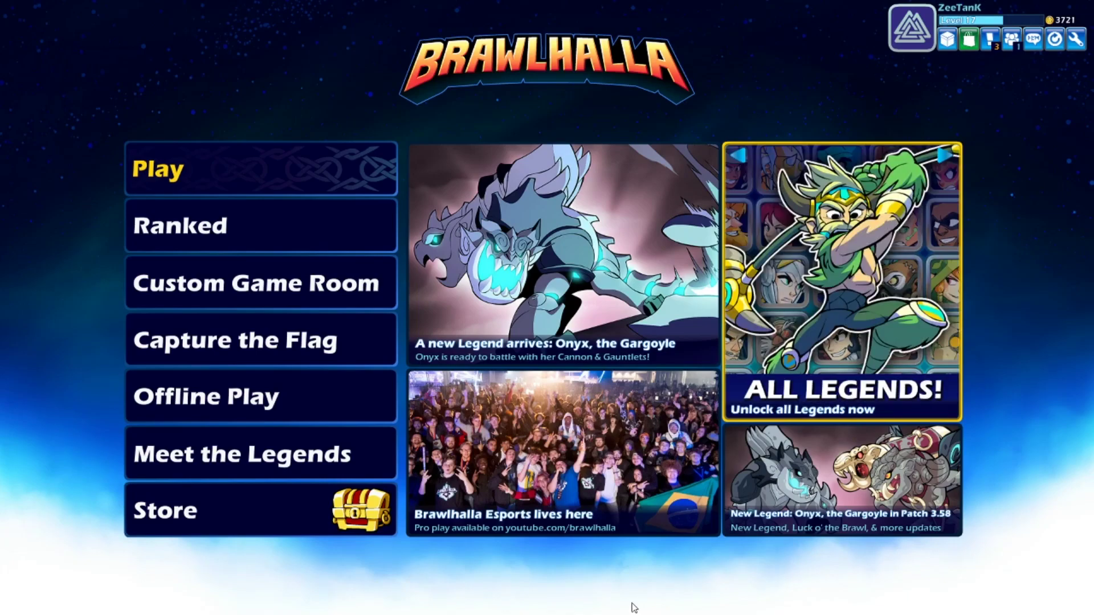
key("alt+Tab")
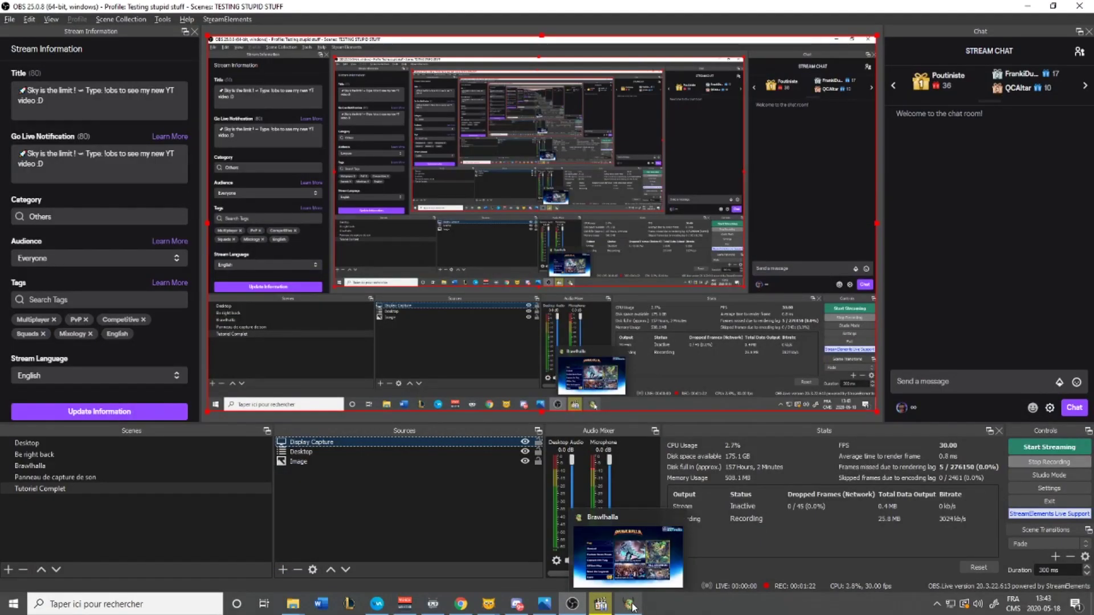
left_click(633, 607)
key("alt+Tab")
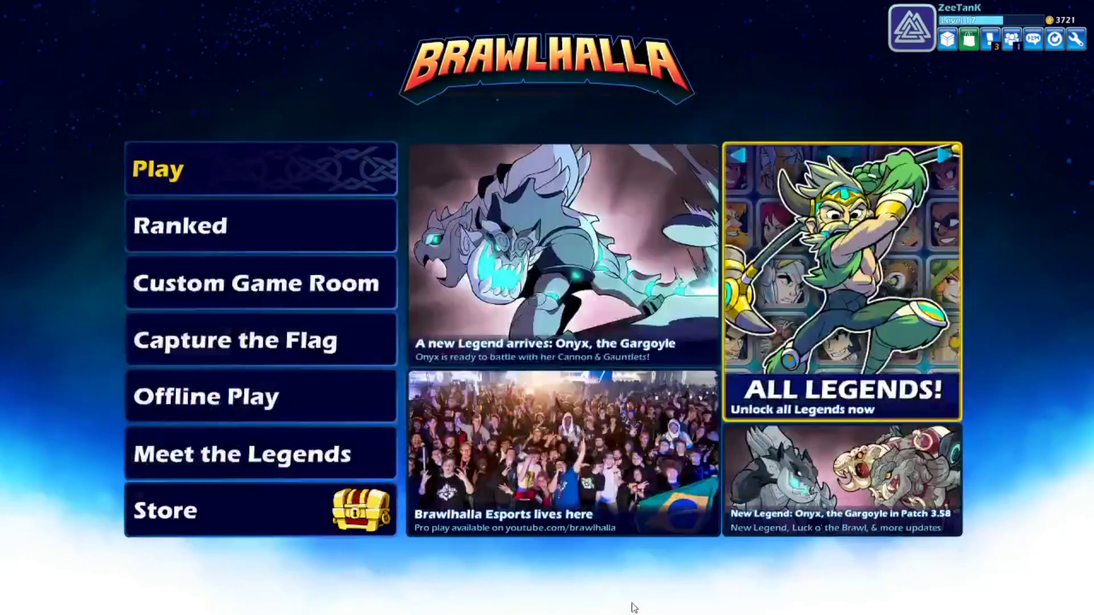
key("alt+Tab")
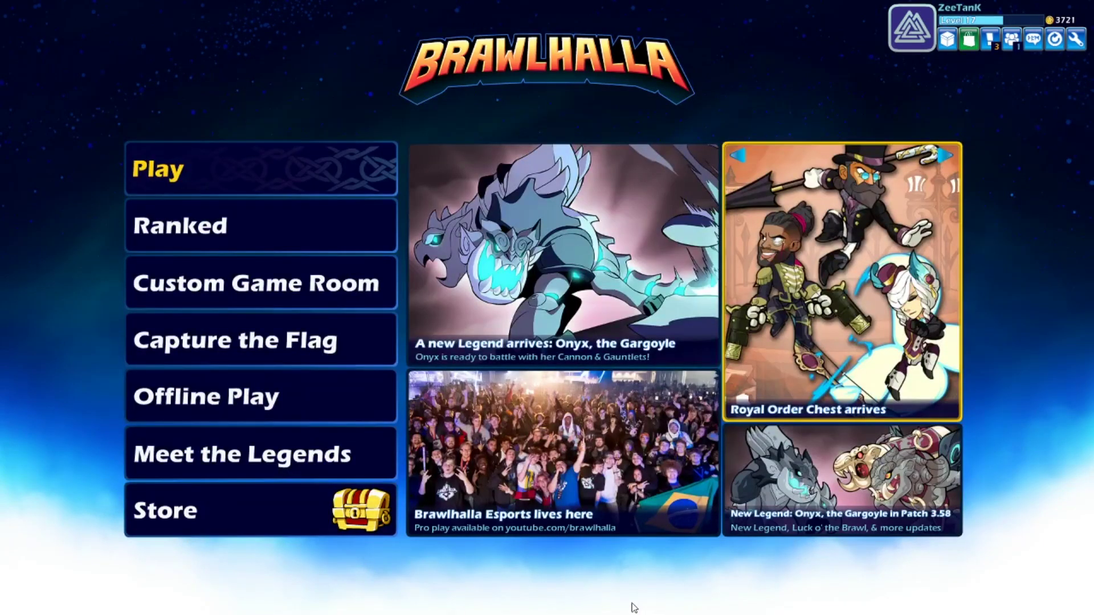
key("alt+Tab")
key("alt+Tab")
key("alt+Tab")
key("alt+Tab")
key("alt+Tab")
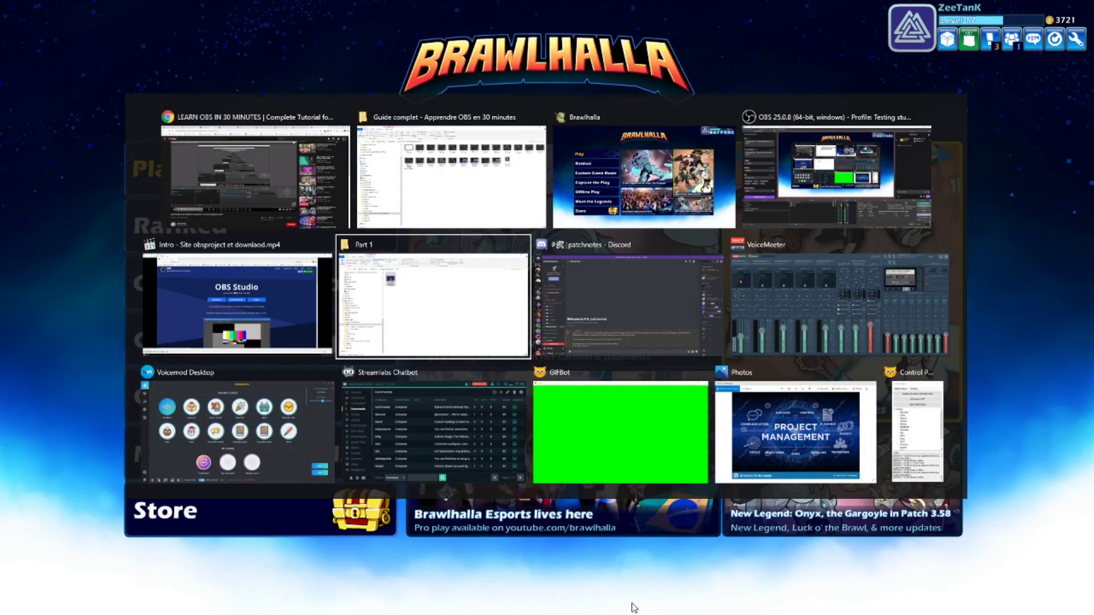
key("alt+Tab")
key("alt+Tab")
key("alt+Tab")
key("alt+Tab")
key("alt+Tab")
key("alt+Tab")
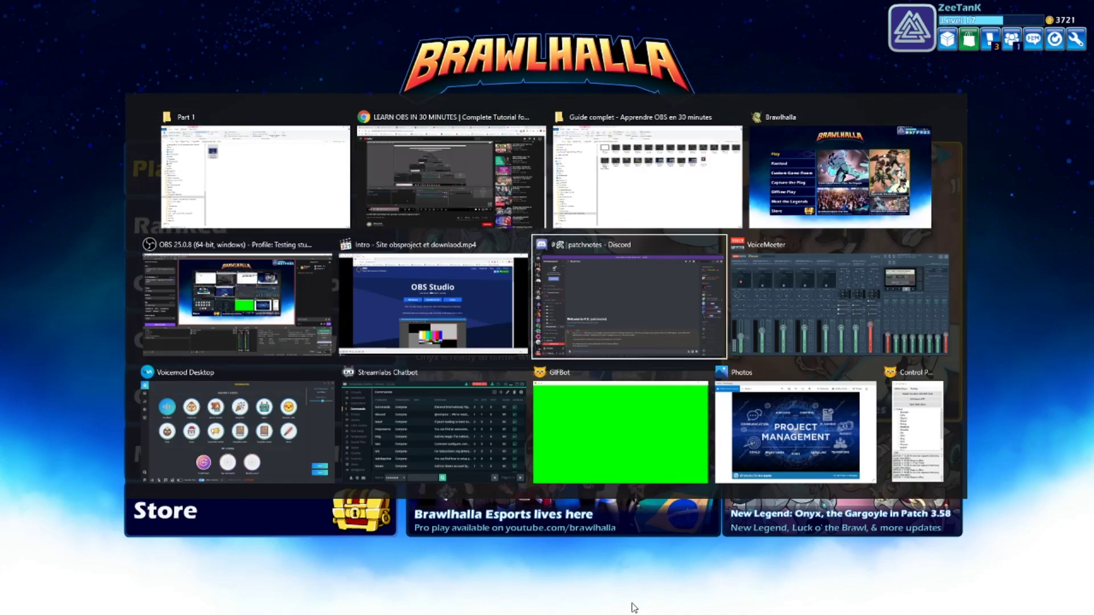
key("Escape")
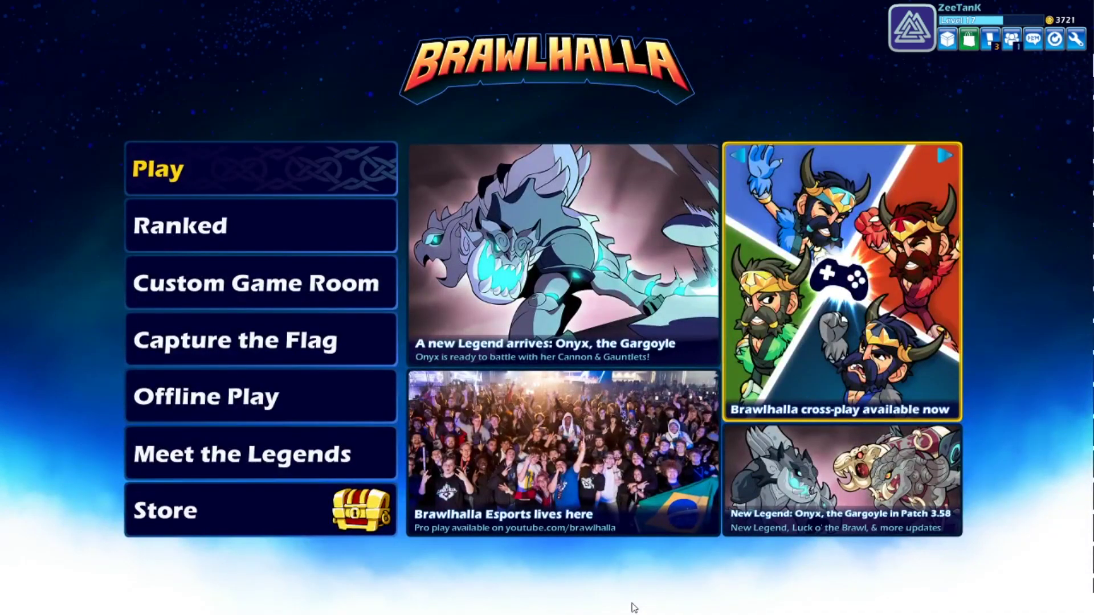
key("alt+Tab")
key("alt+Tab")
key("alt+Tab")
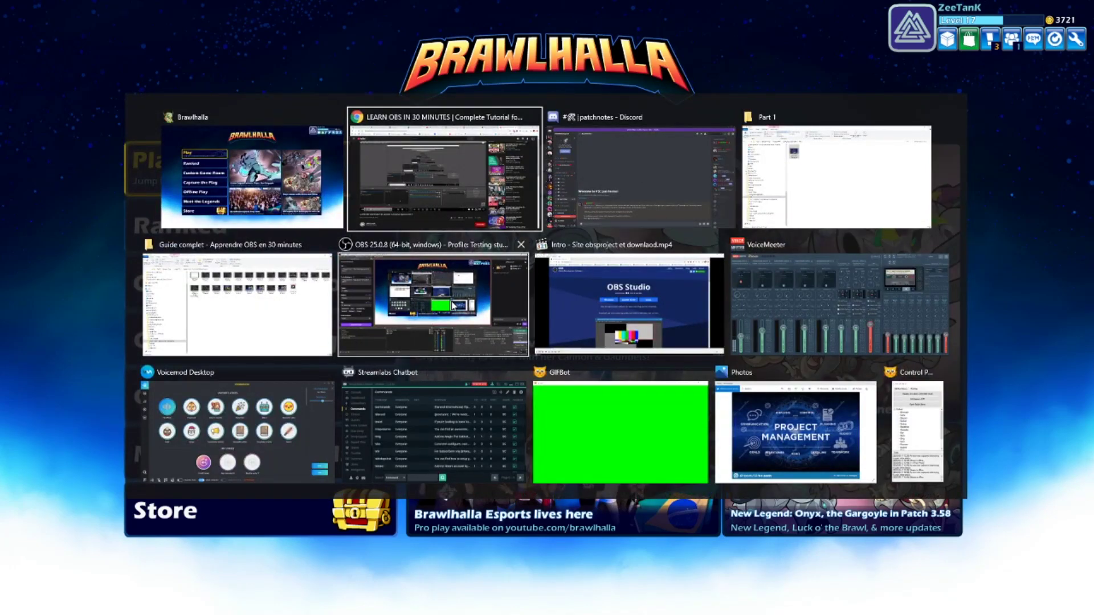
left_click(468, 336)
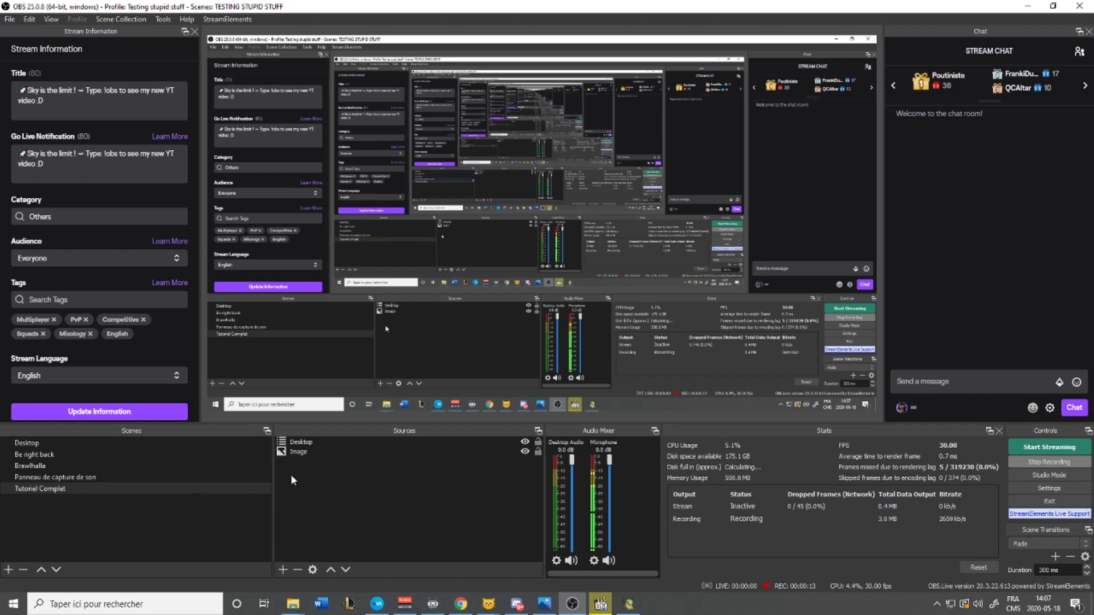
Add a Video Capture Device source with its device set to Logitech BRIO
right_click(316, 495)
mouse_move(351, 503)
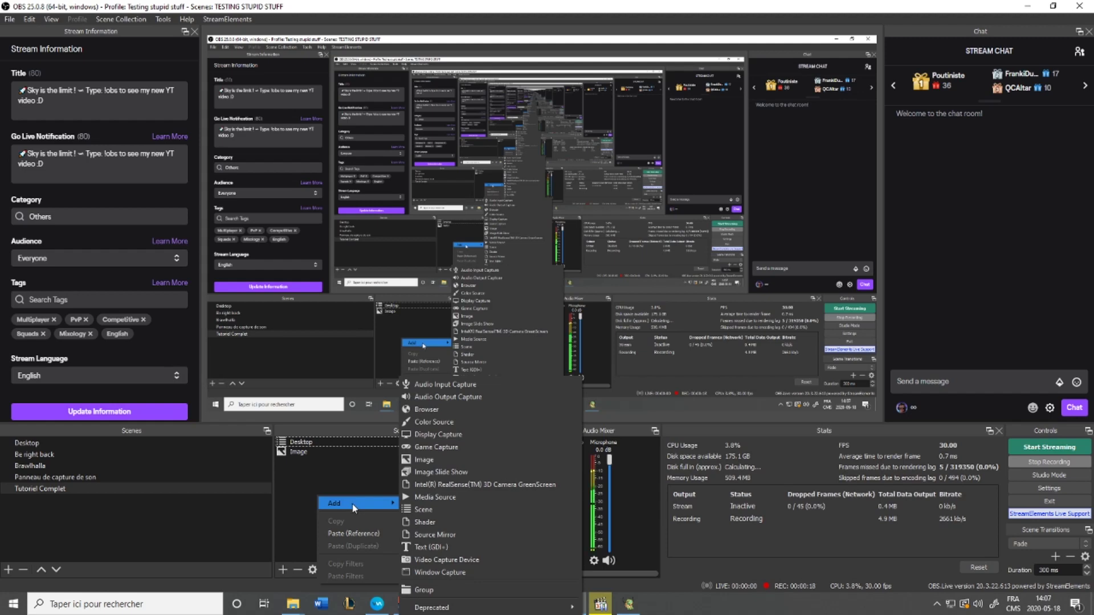
left_click(465, 560)
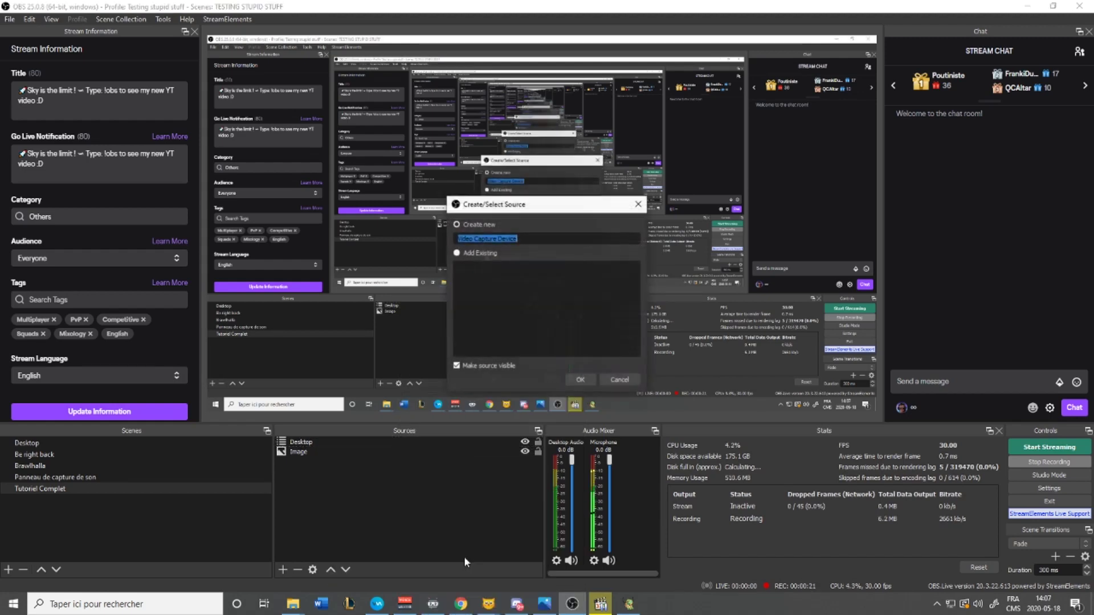
left_click(581, 382)
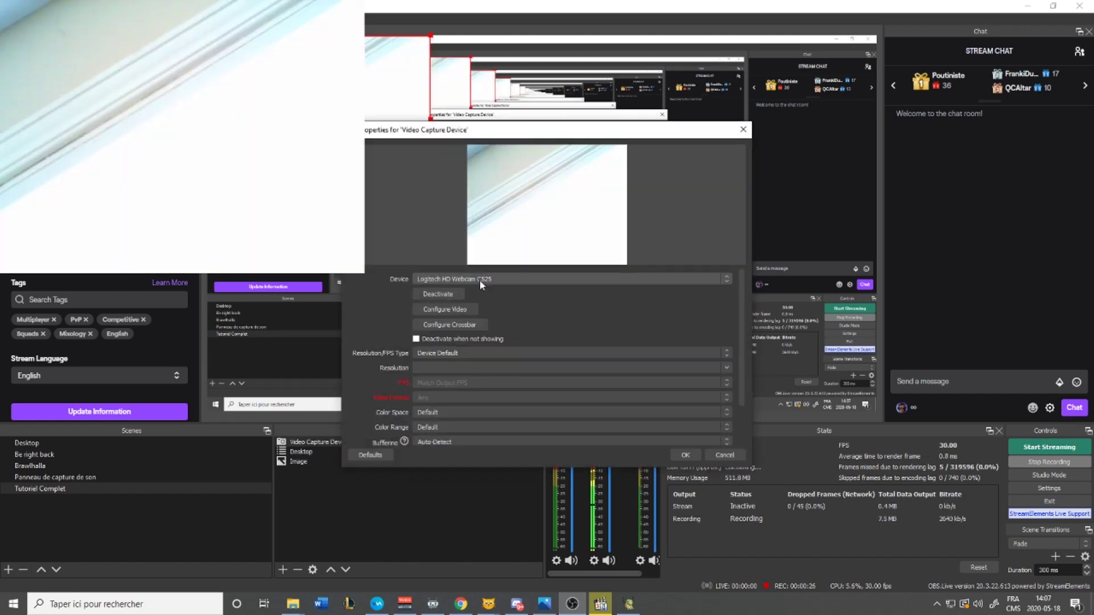
left_click(496, 281)
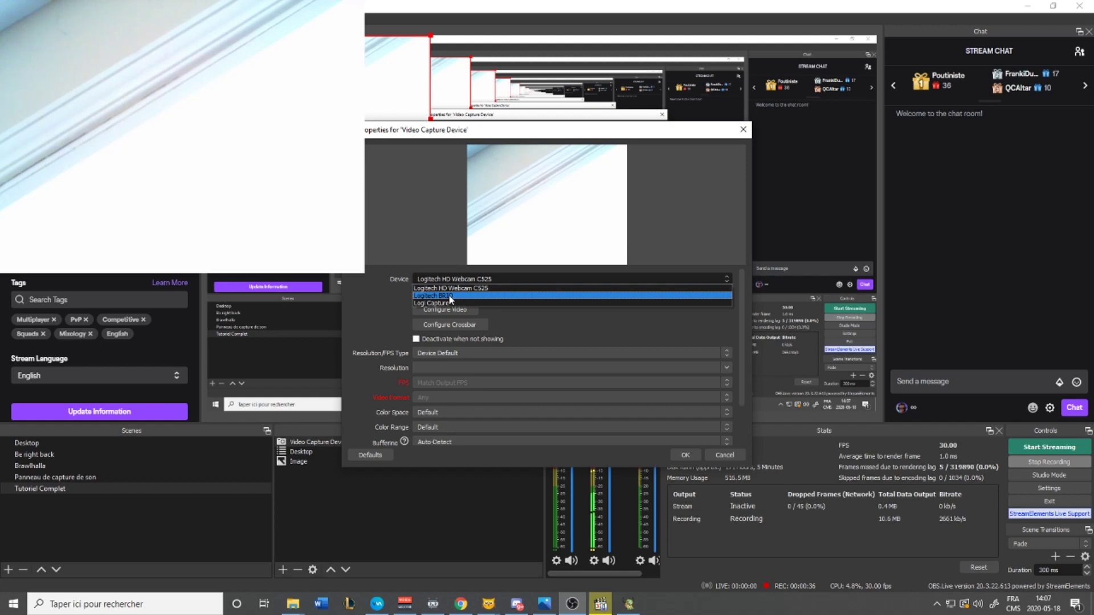
left_click(449, 294)
left_click(450, 308)
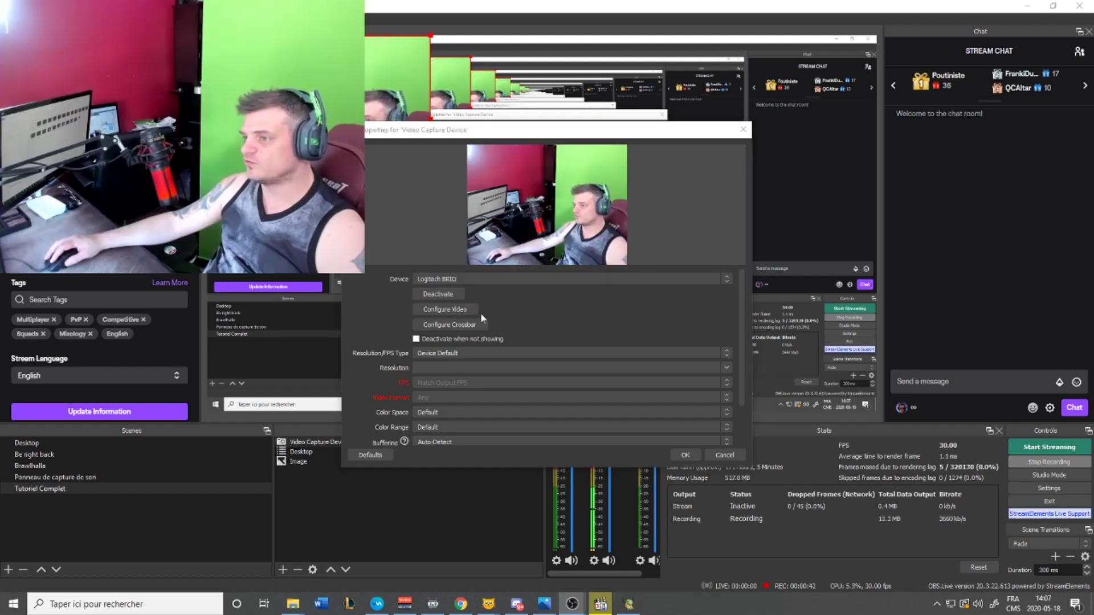
Review the BRIO's Contrôle de la caméra settings (Zoom 100, Exposure -5) and close them
left_click_drag(751, 188, 820, 132)
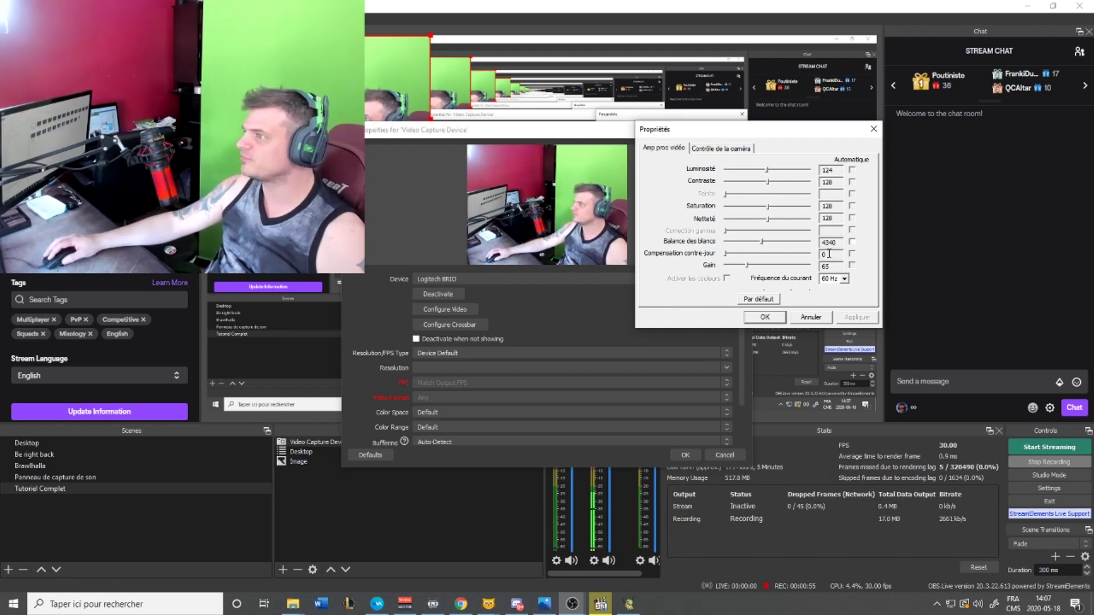
left_click(729, 149)
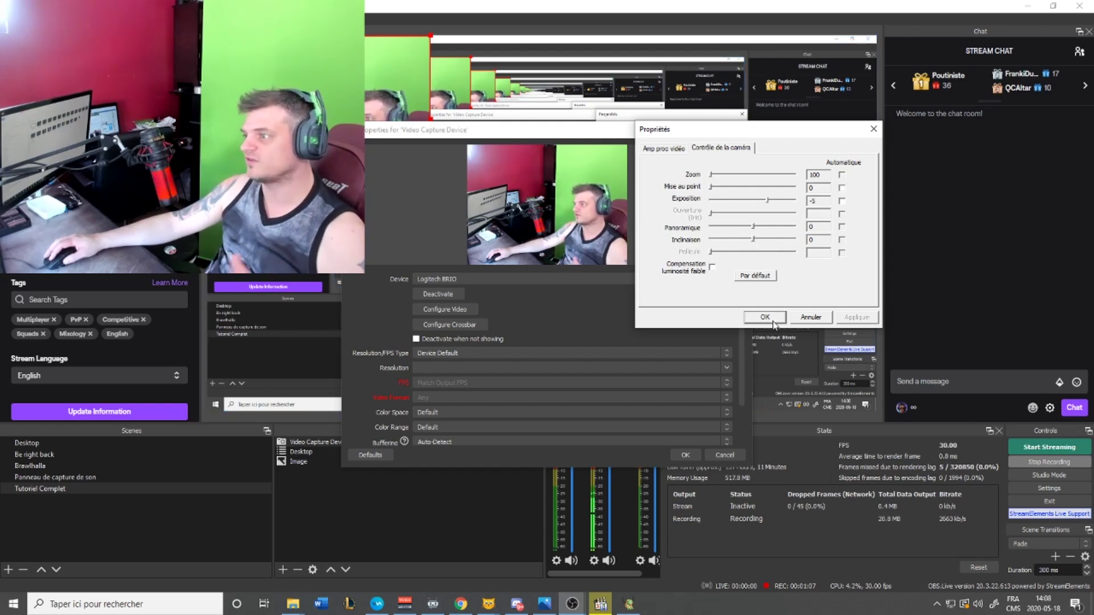
left_click(772, 320)
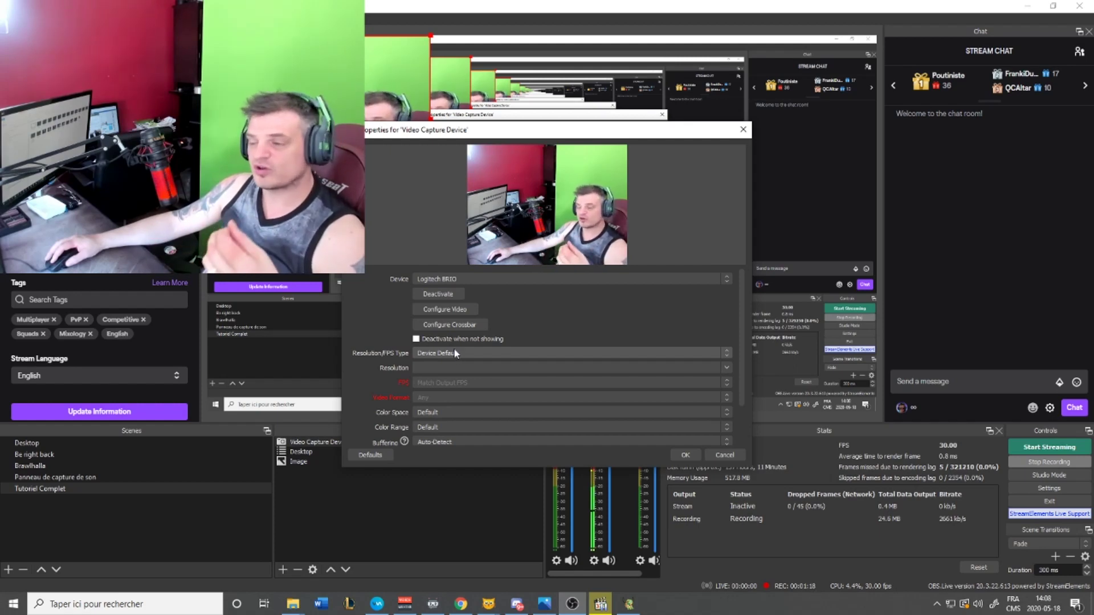
Keep Resolution/FPS Type on Device Default, shrink the webcam, and confirm the properties
left_click(455, 353)
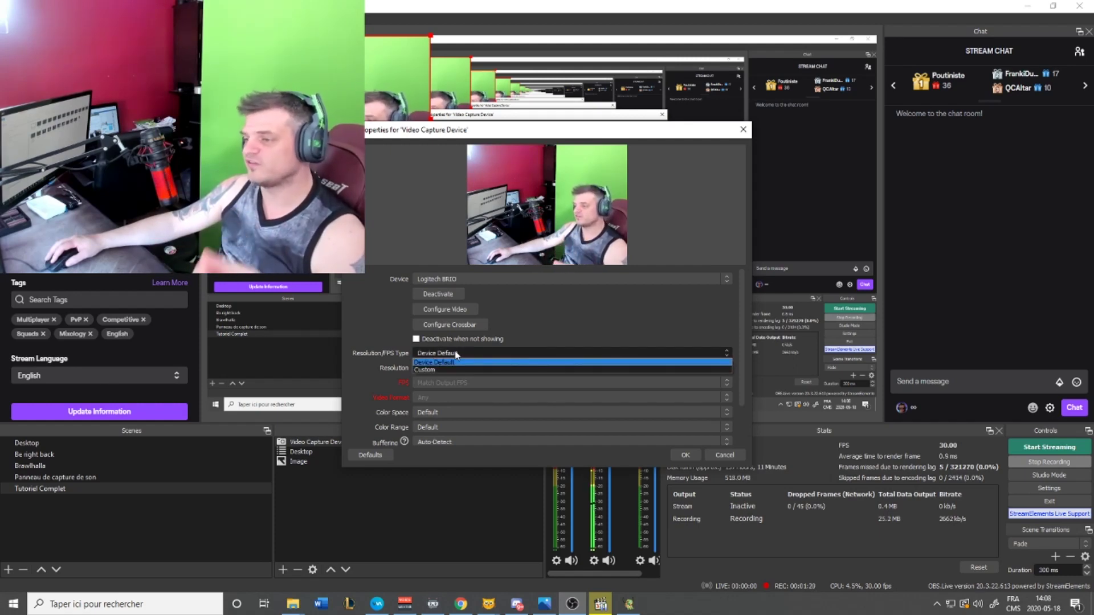
left_click(465, 353)
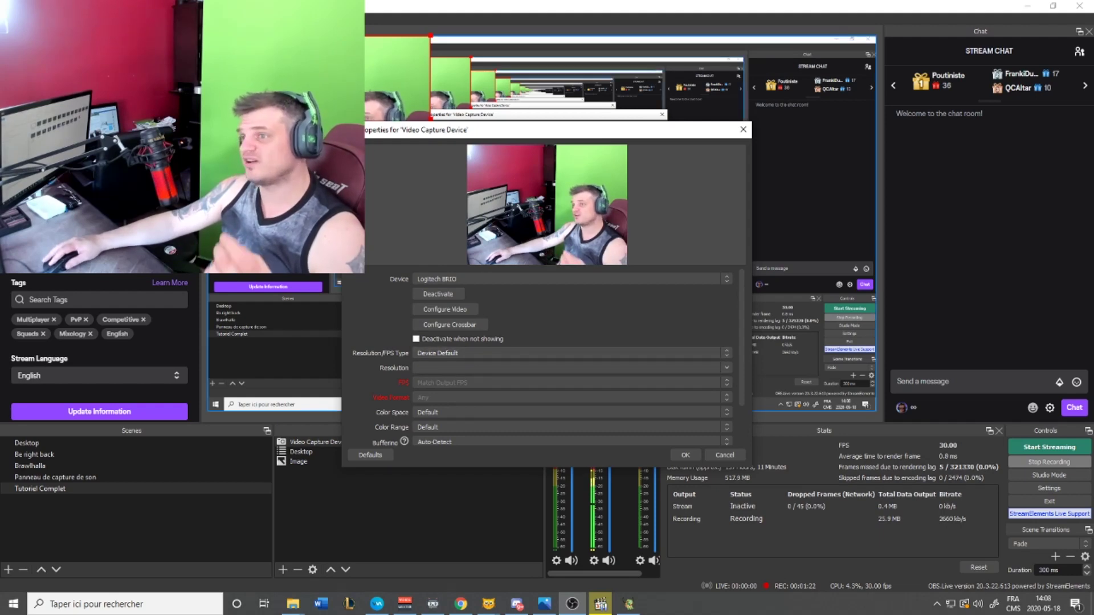
left_click_drag(317, 203, 292, 135)
left_click(445, 351)
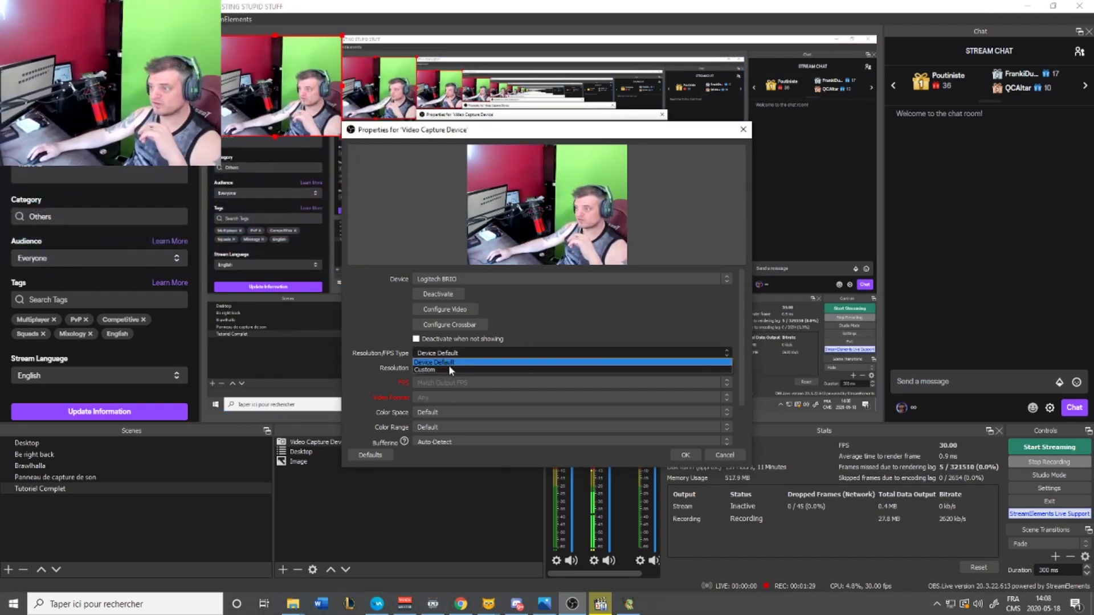
left_click(429, 368)
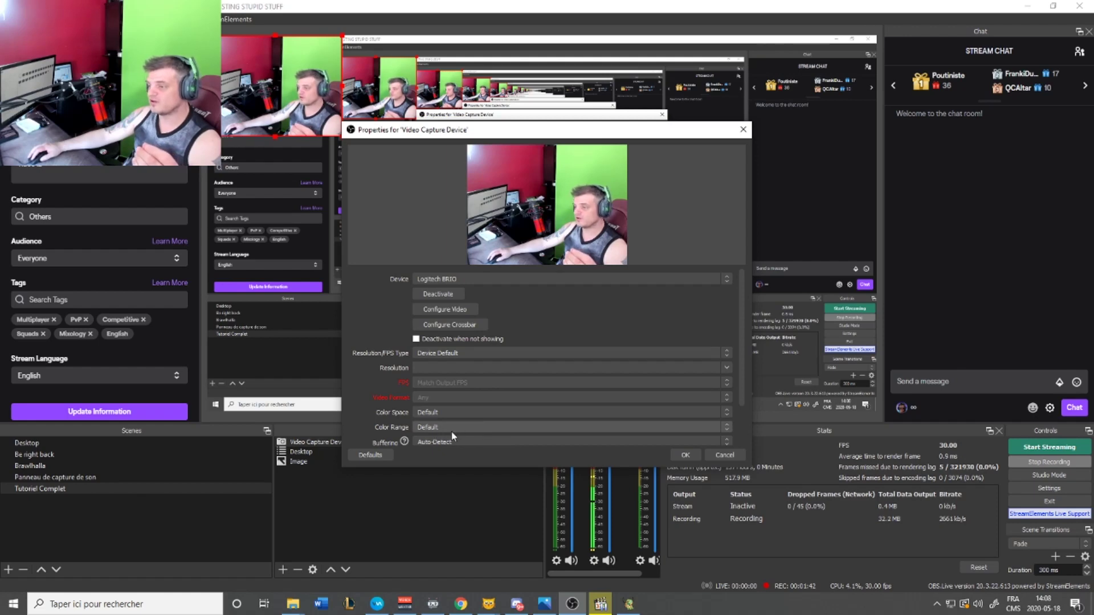
scroll(473, 427, "down", 2)
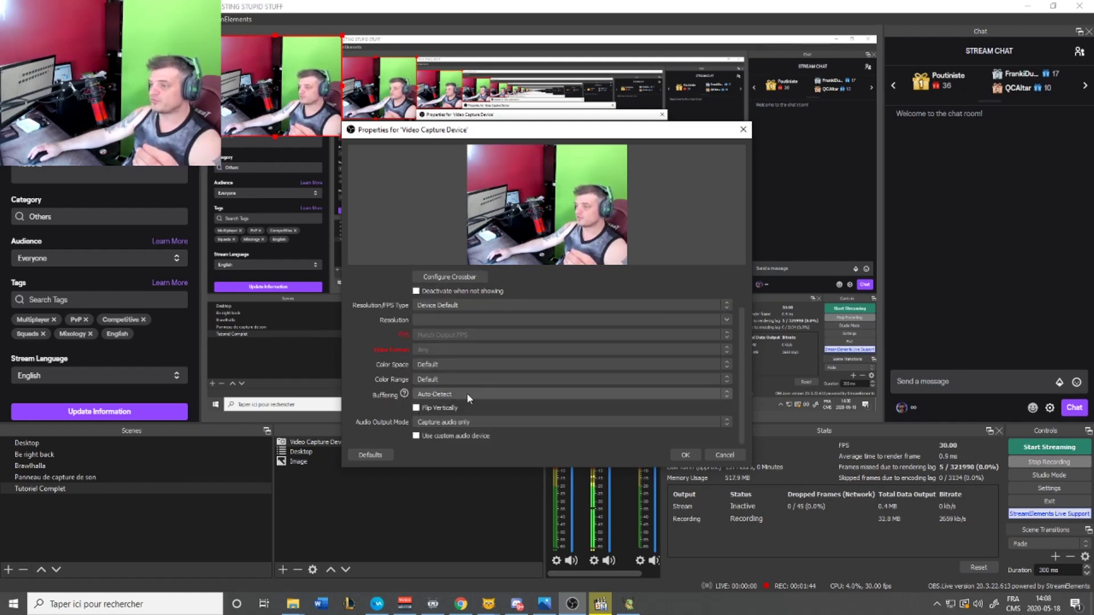
mouse_move(468, 398)
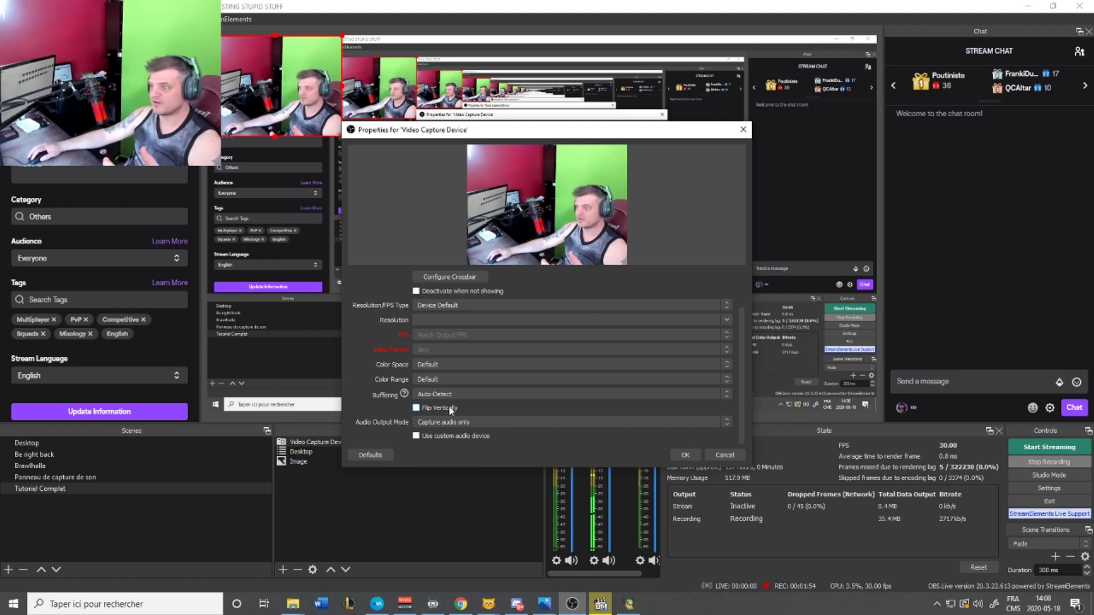
left_click(682, 455)
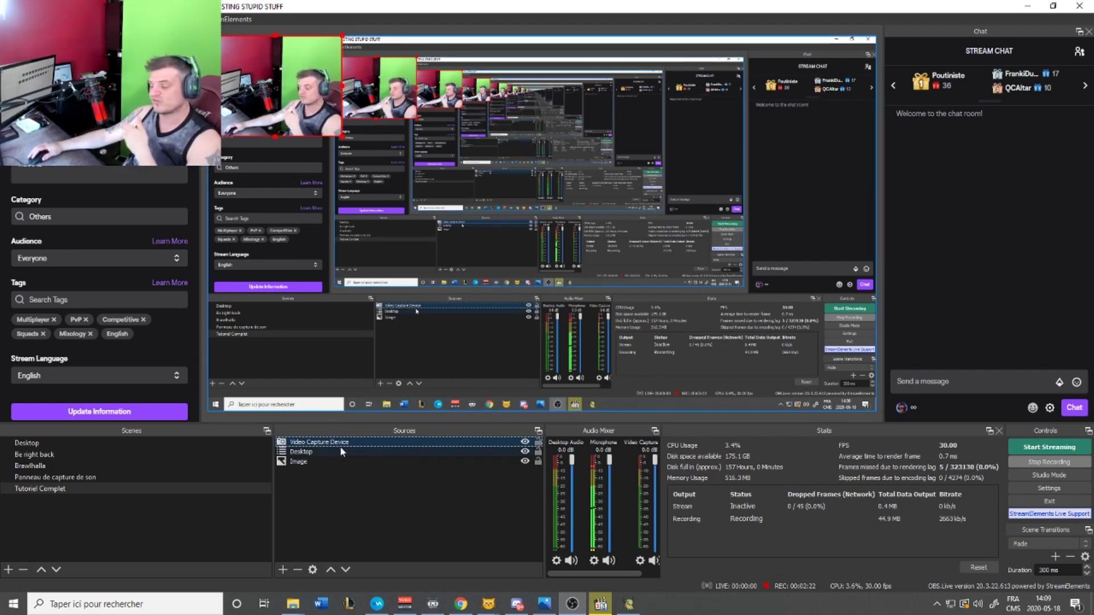
Enlarge the webcam and move it to the right edge of the scene
left_click_drag(342, 137, 500, 408)
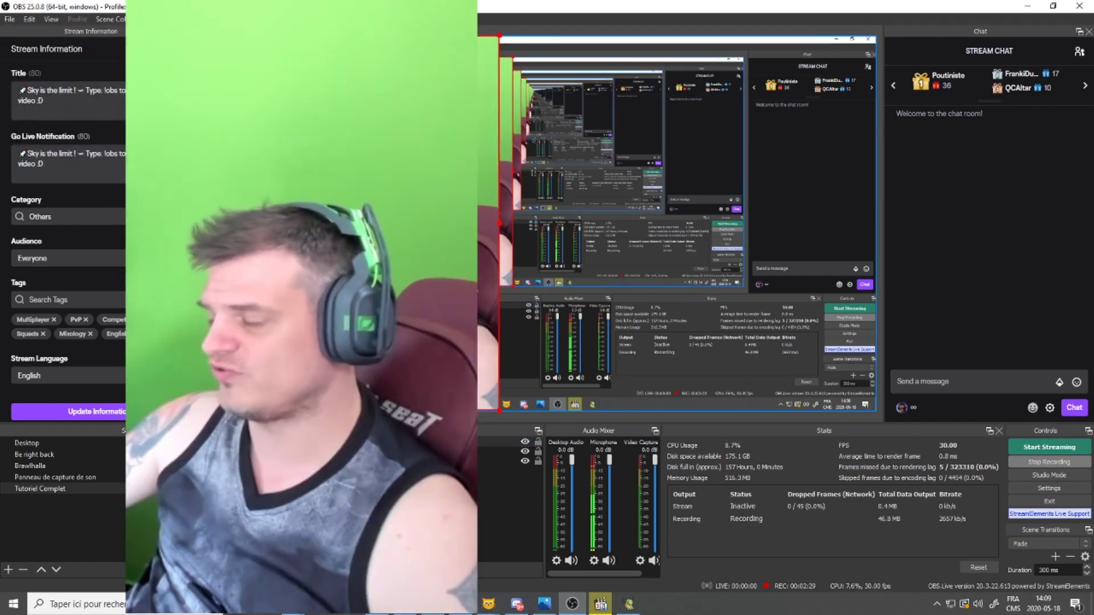
left_click_drag(507, 228, 659, 229)
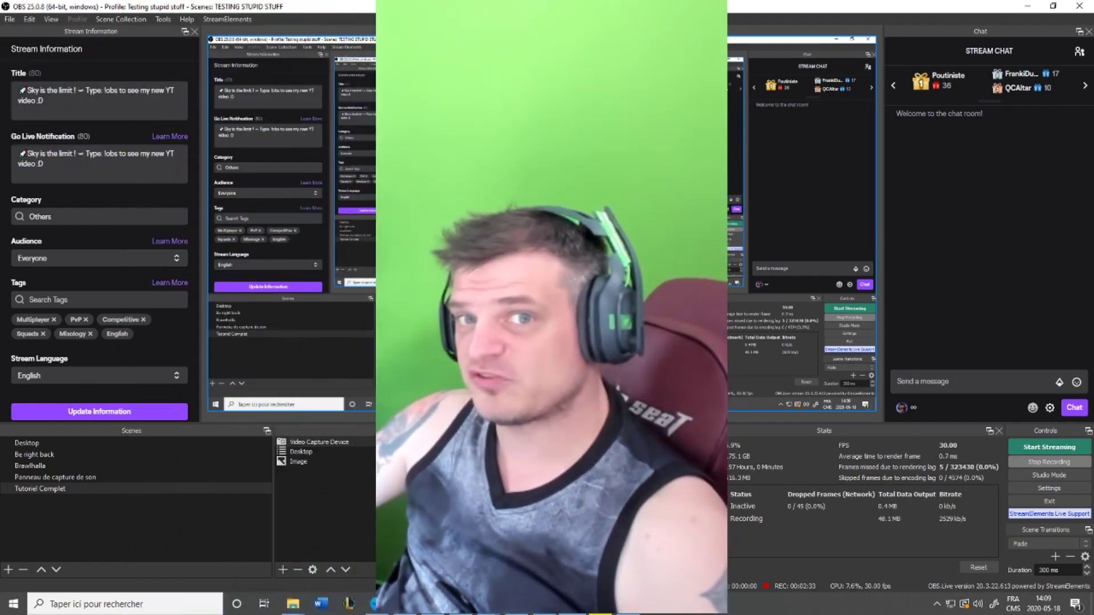
left_click_drag(547, 228, 771, 228)
right_click(320, 447)
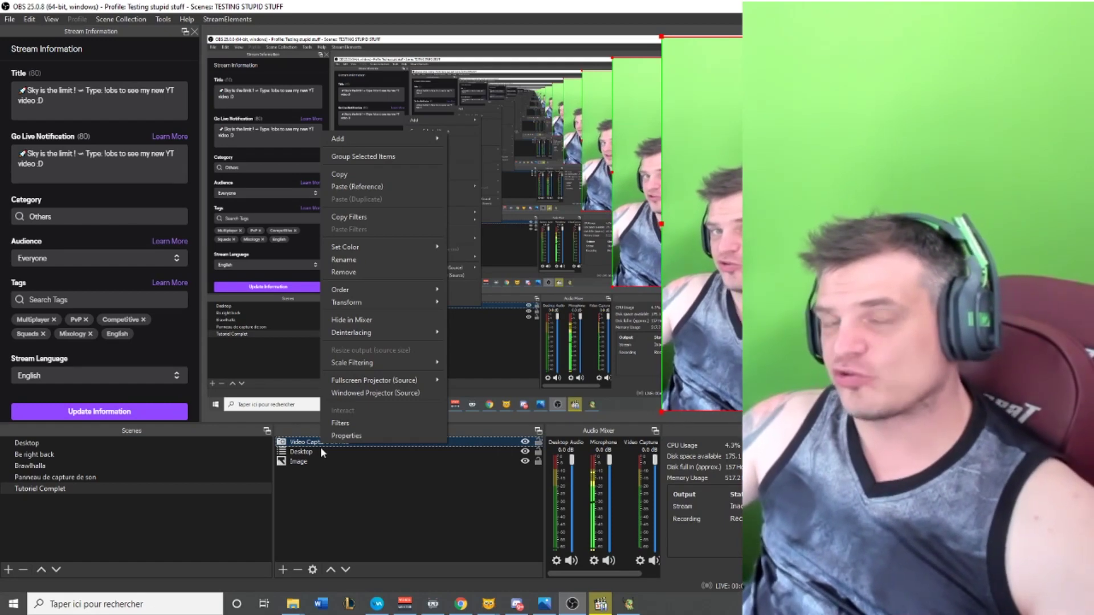
left_click(193, 492)
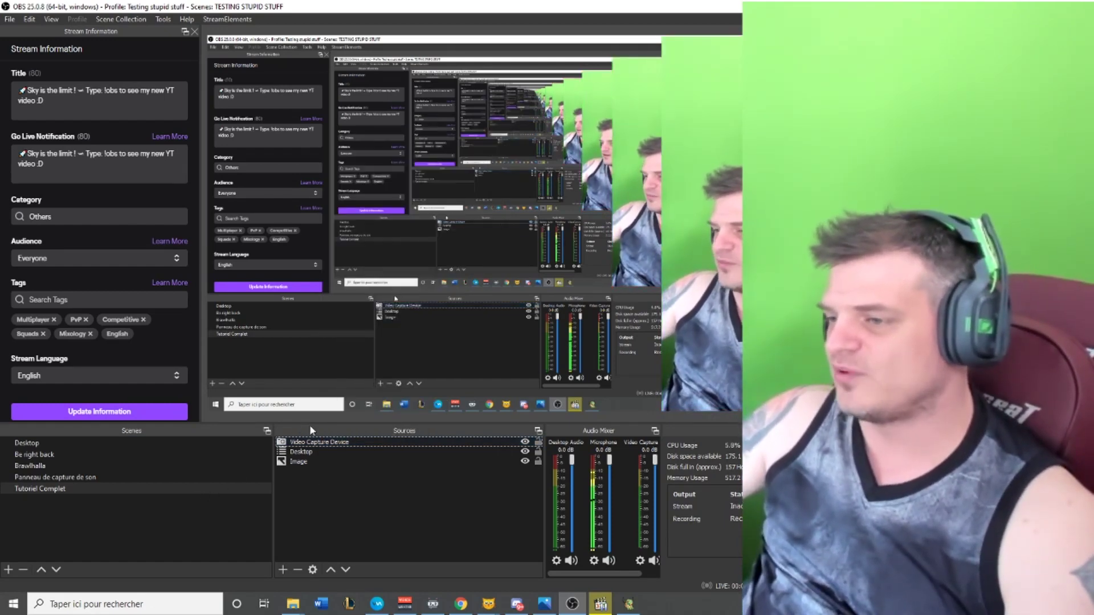
right_click(339, 442)
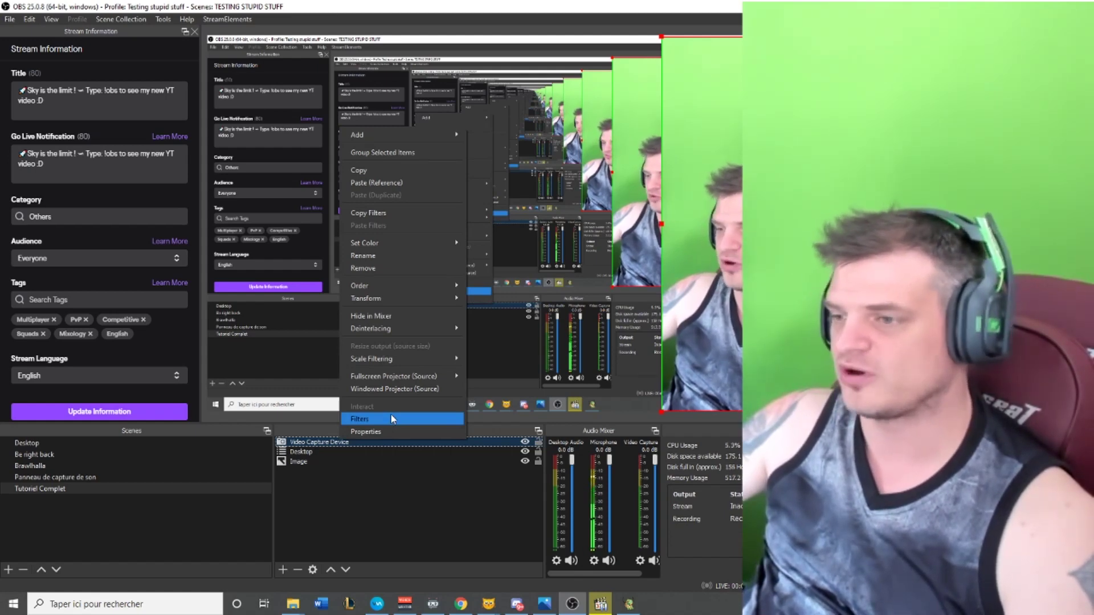
Open the webcam's Filters and browse the audio/video filter list without adding one
left_click(392, 419)
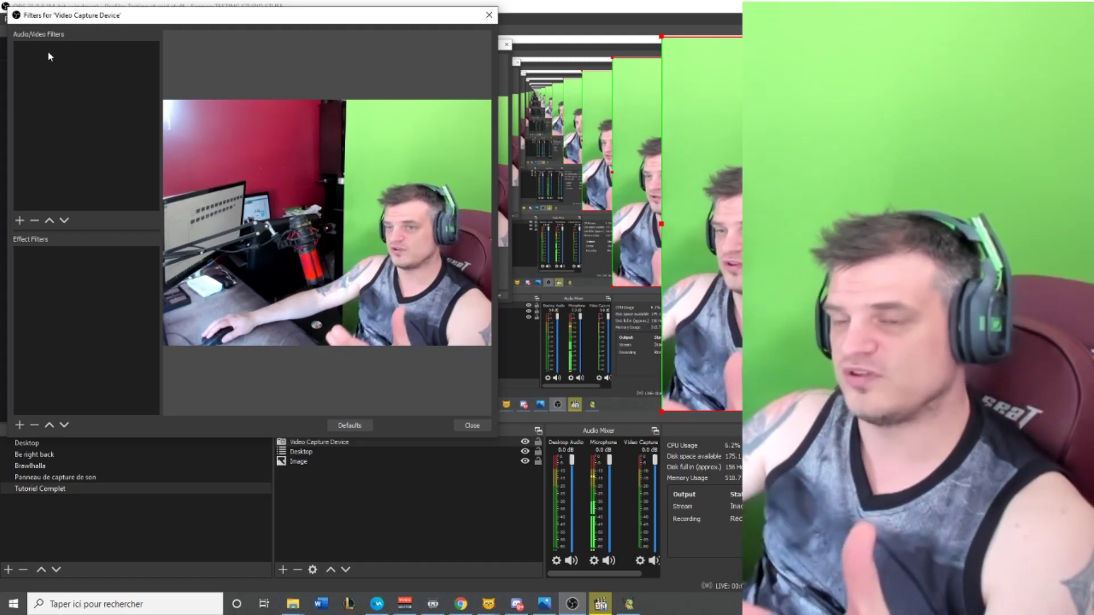
right_click(52, 54)
left_click(33, 176)
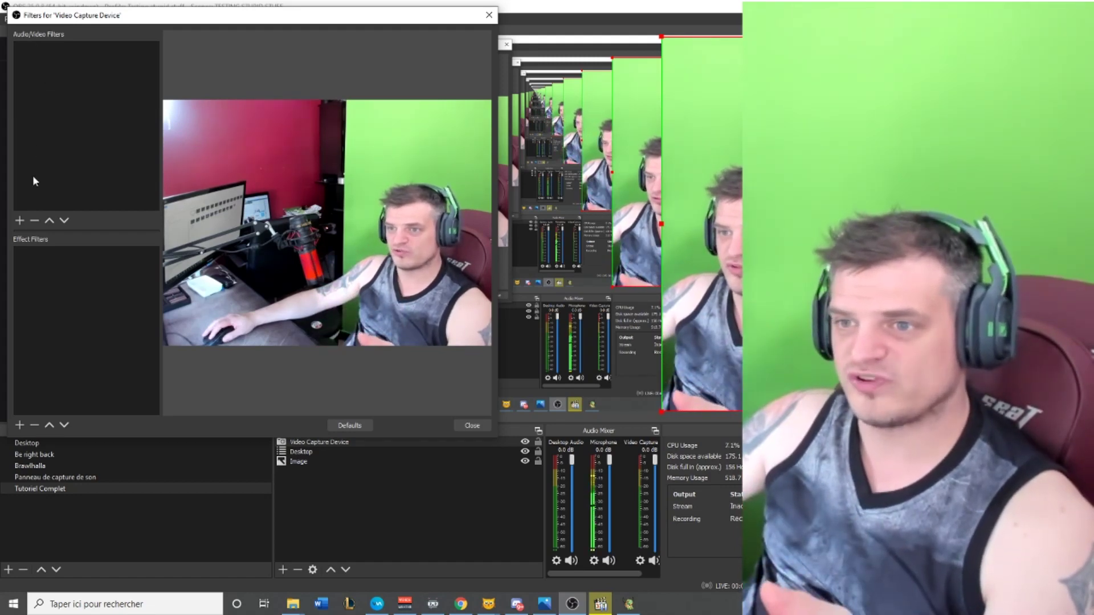
left_click(19, 220)
left_click(56, 349)
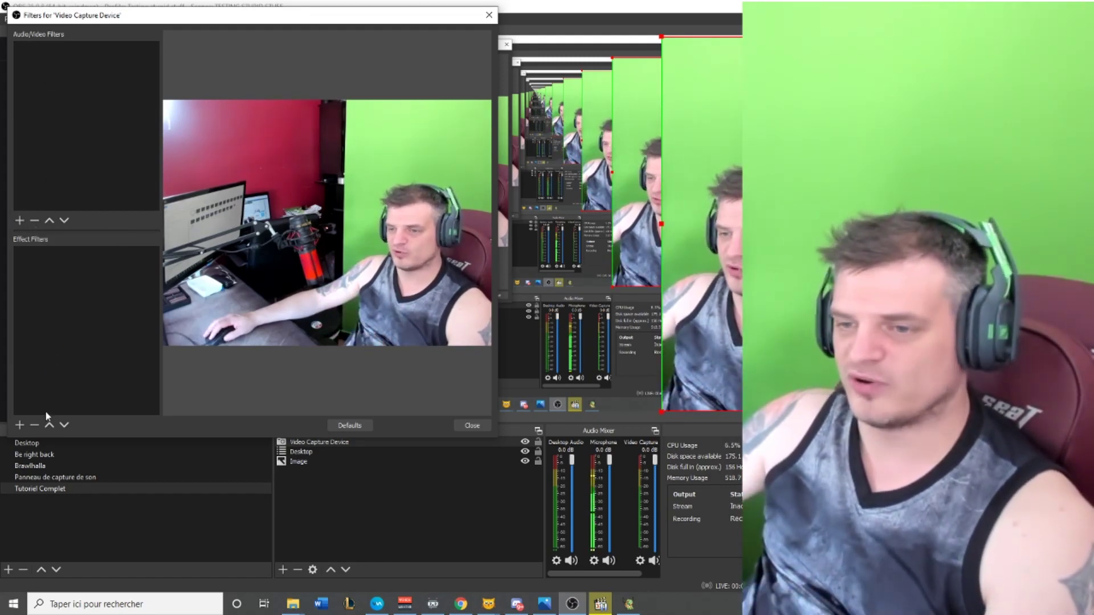
Add a Chroma Key effect filter with Key Color Type set to Green
left_click(19, 425)
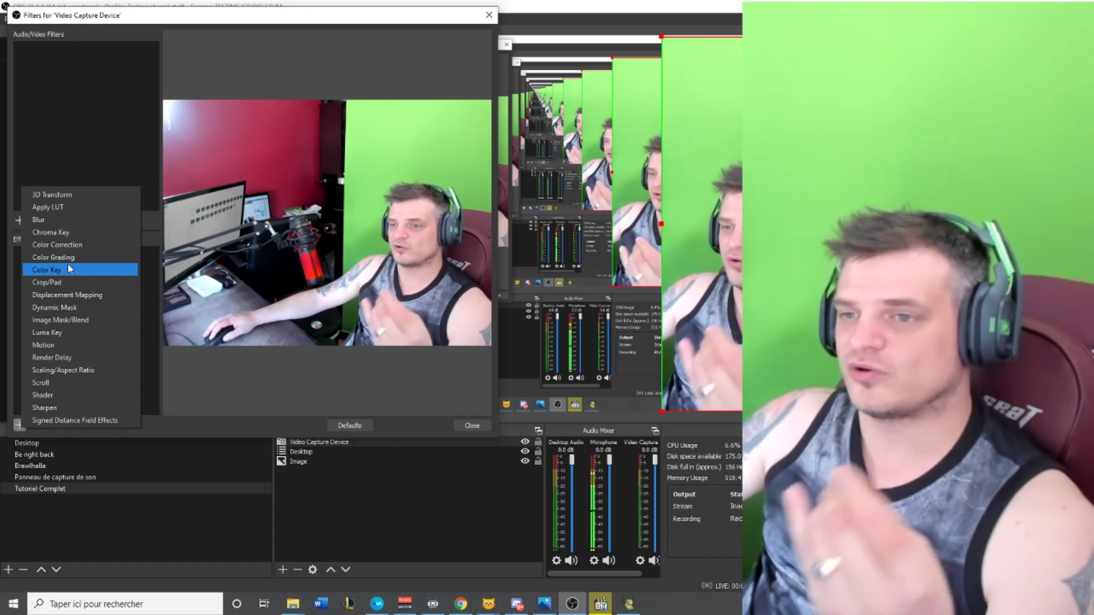
left_click(72, 231)
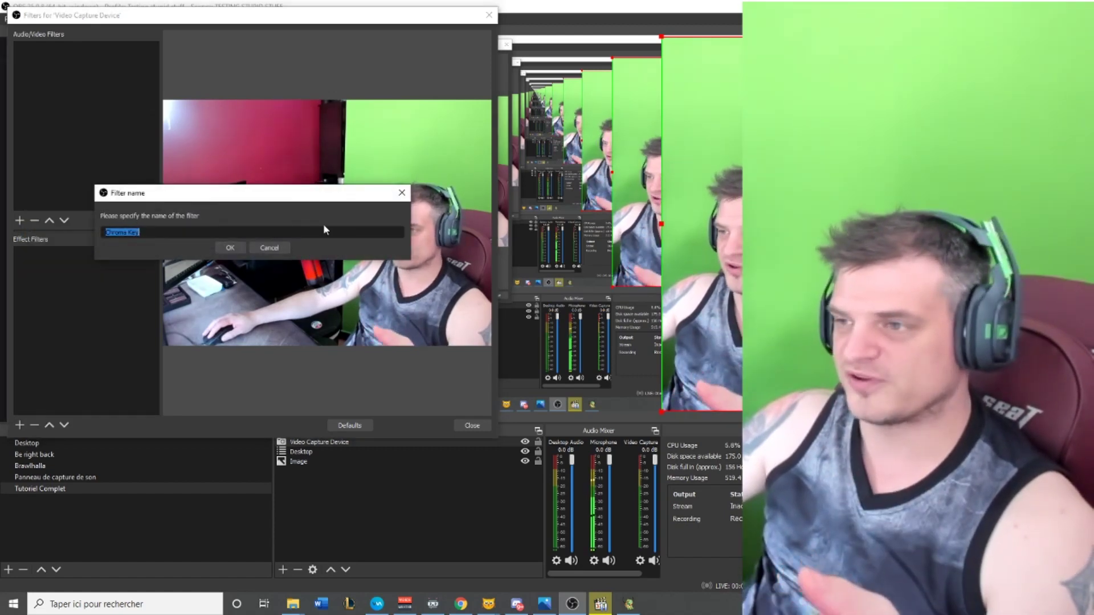
left_click(231, 247)
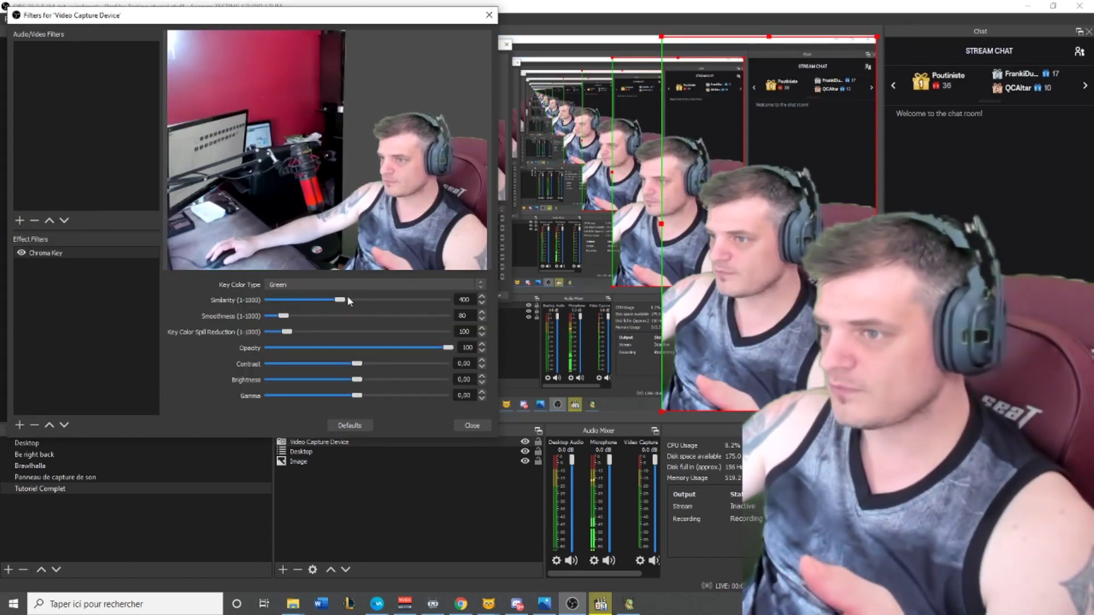
left_click(278, 287)
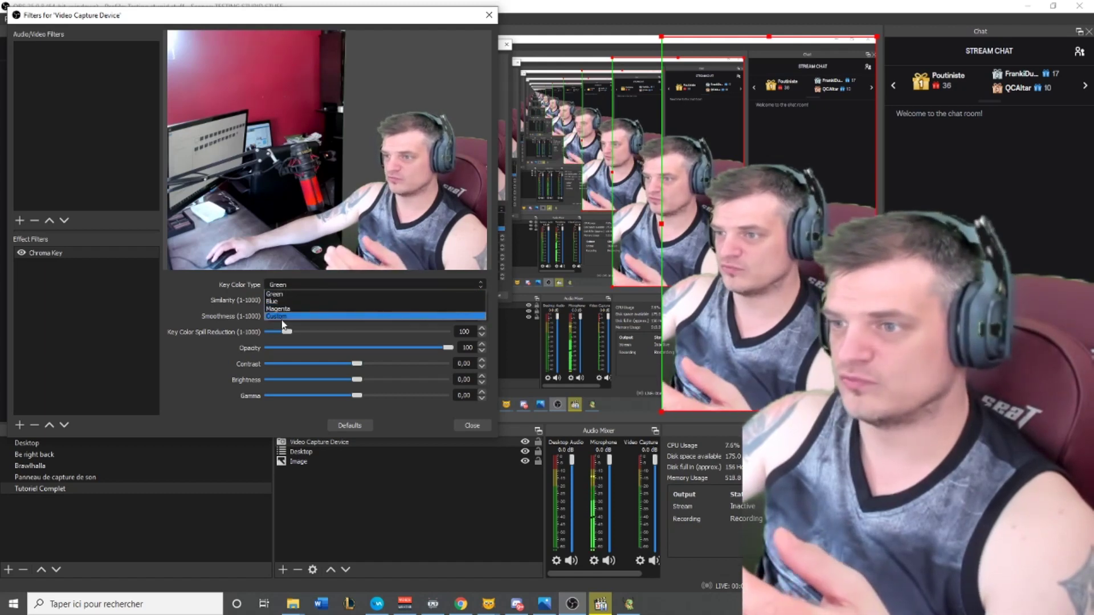
left_click(281, 315)
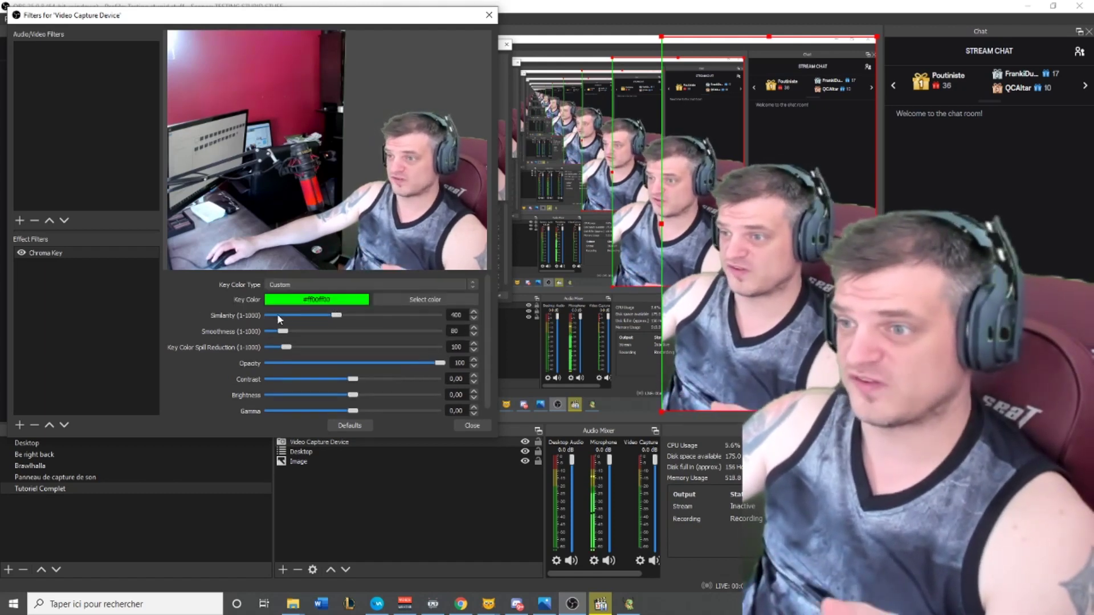
left_click(312, 285)
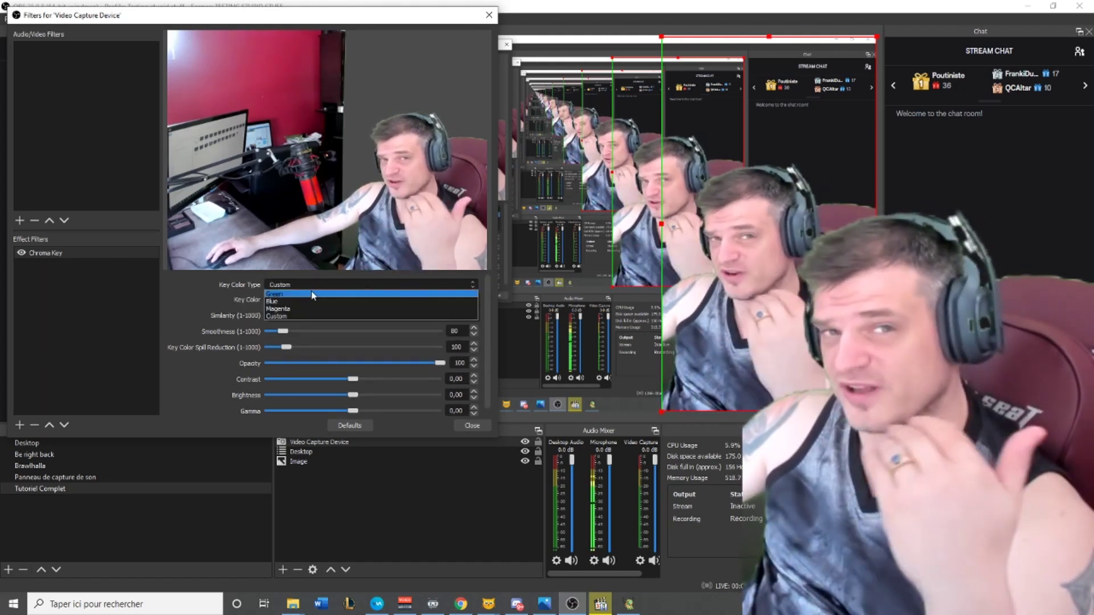
left_click(312, 295)
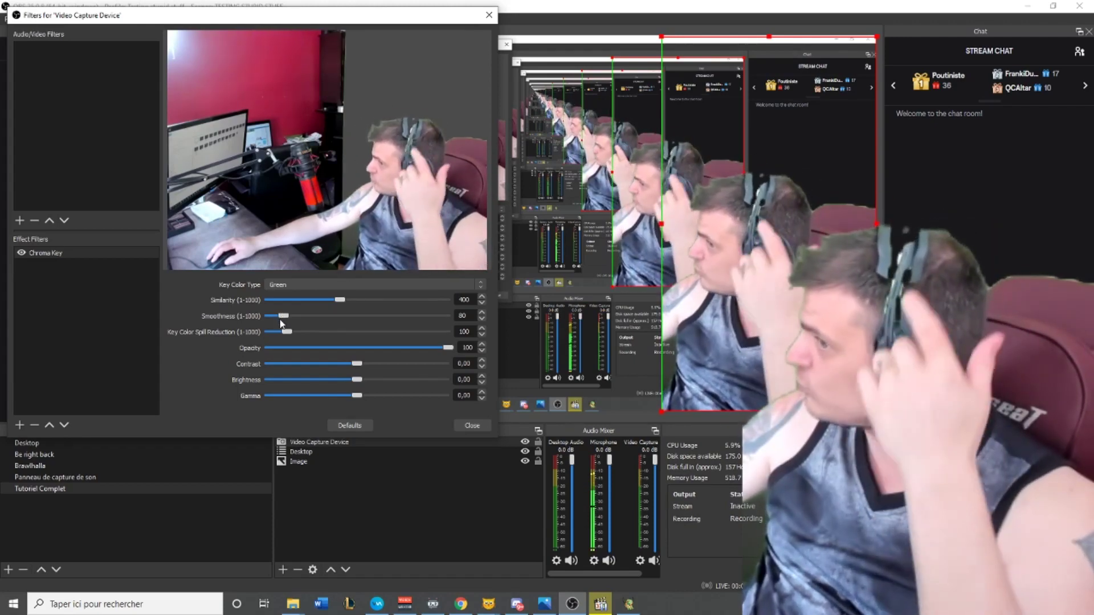
Tune the Chroma Key to Similarity 450, Smoothness 50 and Key Color Spill Reduction 1
mouse_move(340, 300)
left_mouse_down()
mouse_move(321, 301)
mouse_move(350, 303)
left_mouse_up()
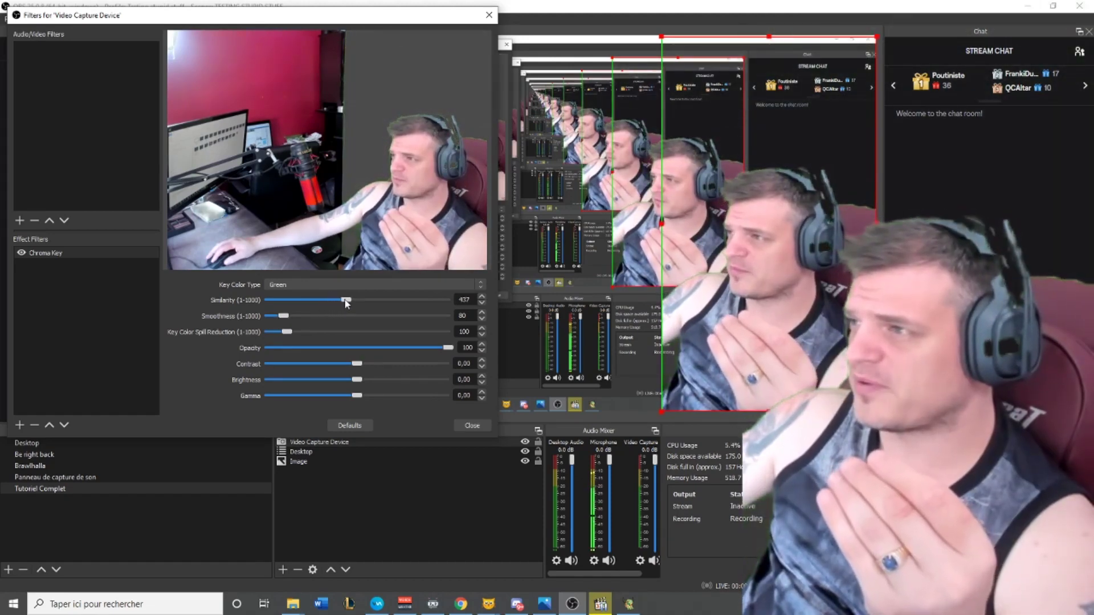
left_click_drag(337, 303, 339, 305)
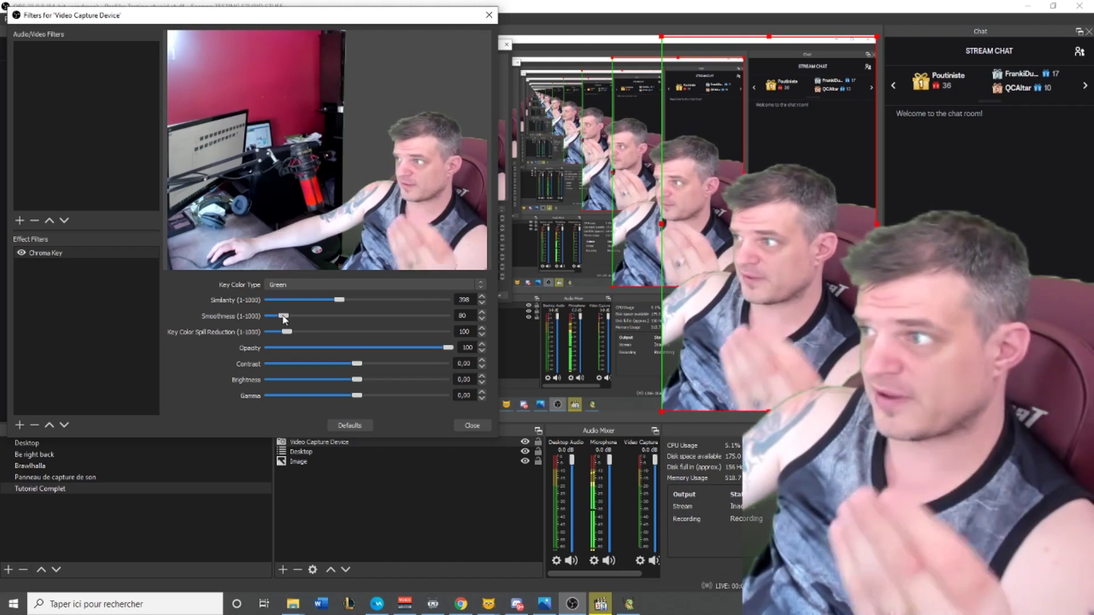
mouse_move(283, 317)
left_mouse_down()
mouse_move(345, 304)
mouse_move(278, 316)
left_mouse_up()
mouse_move(342, 300)
left_mouse_down()
mouse_move(360, 304)
mouse_move(350, 303)
left_mouse_up()
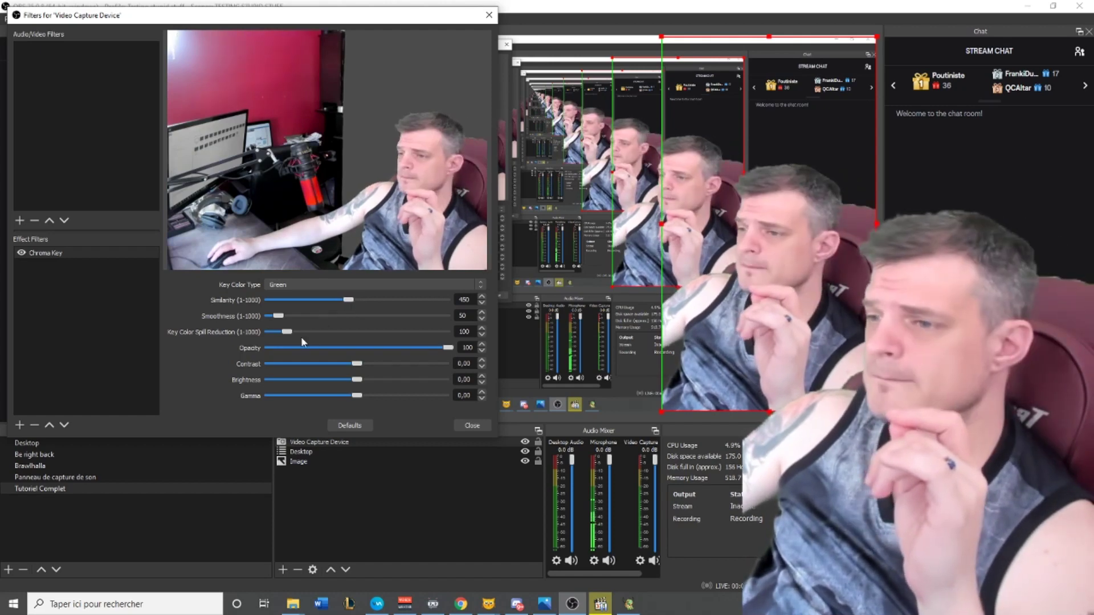
left_click_drag(287, 331, 270, 336)
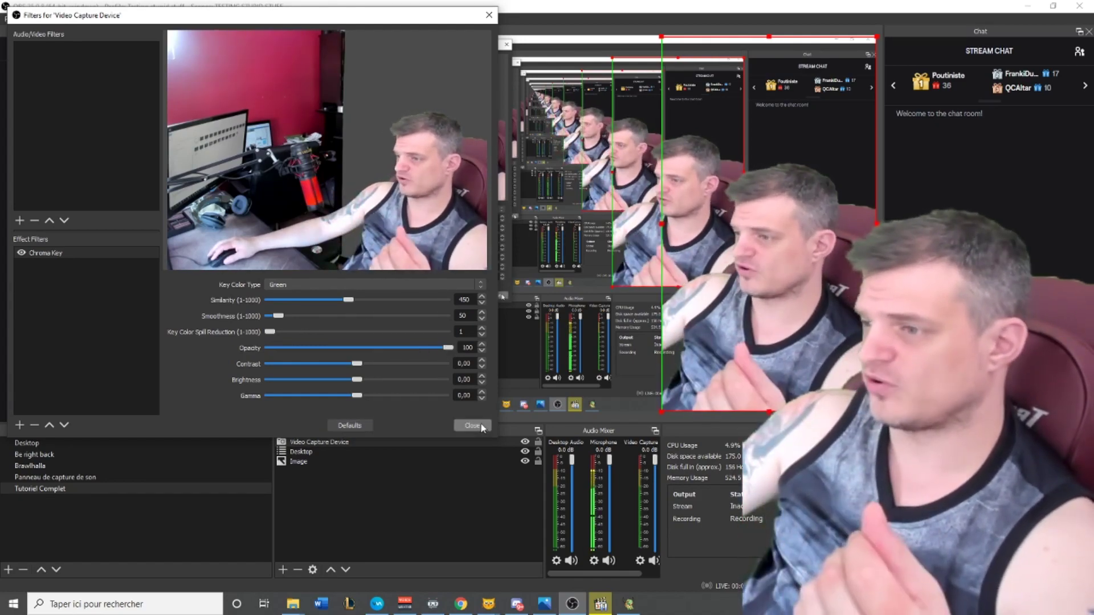
left_click(19, 425)
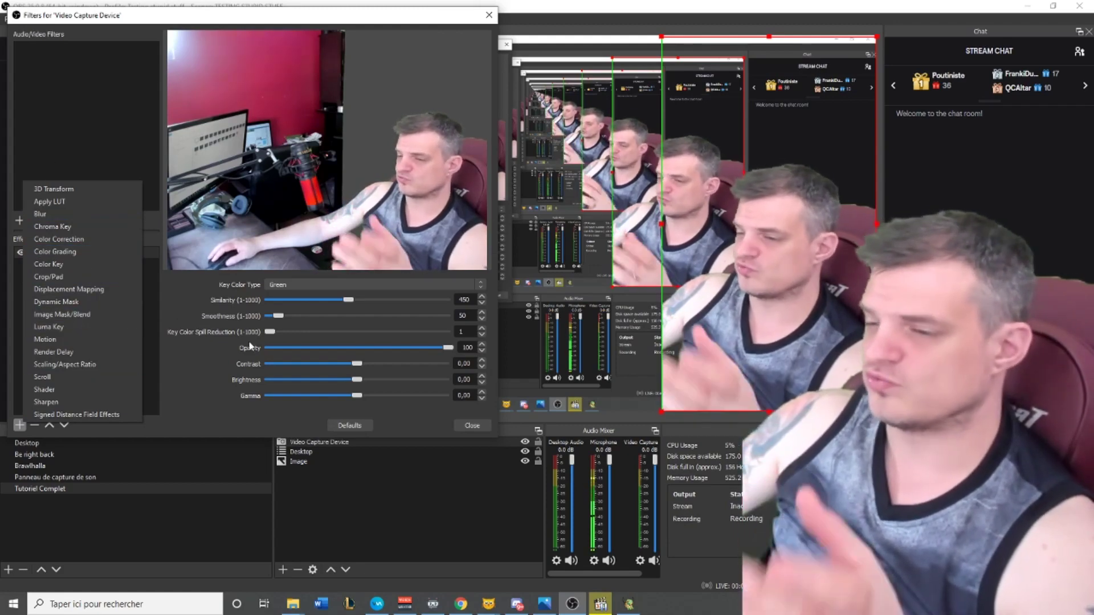
Dismiss the filter list without adding a filter and close the webcam's Filters dialog
left_click(220, 433)
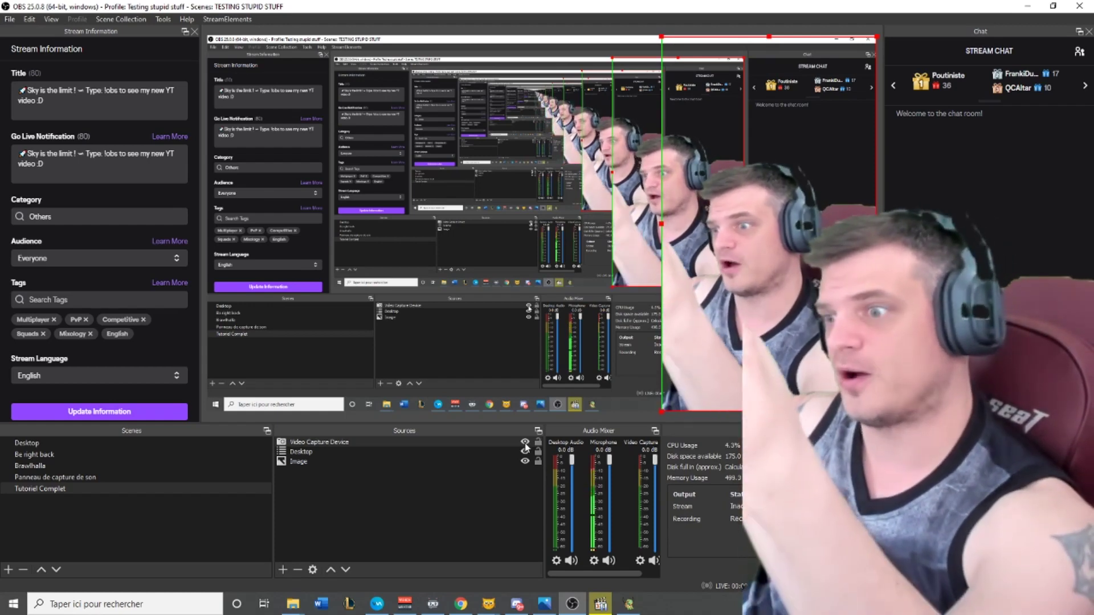
Hide the Video Capture Device source and reposition a source in the preview
left_click(525, 443)
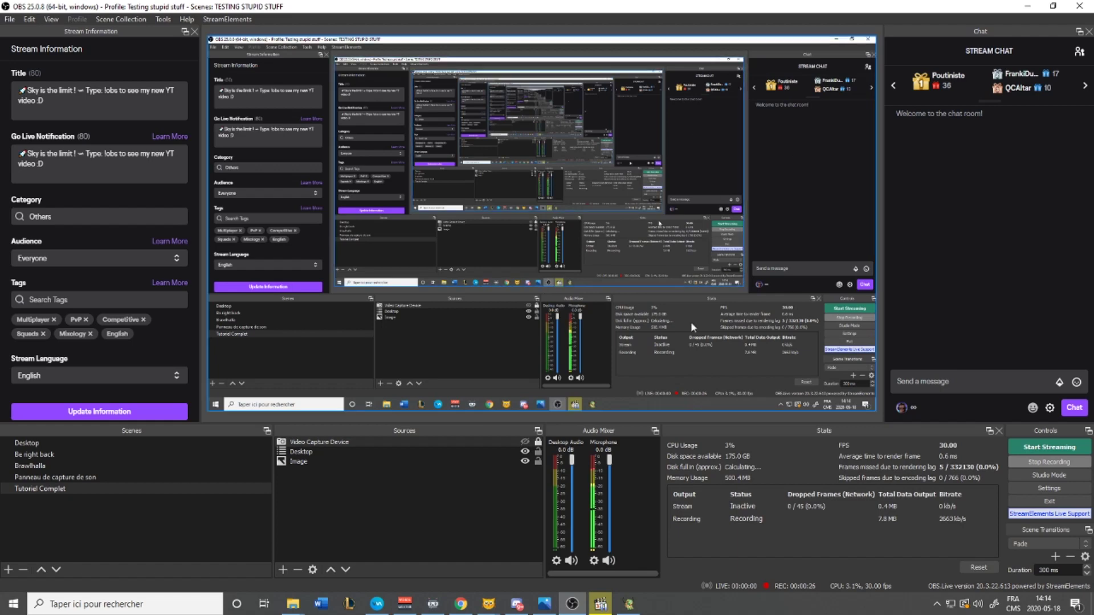
left_click_drag(651, 337, 679, 409)
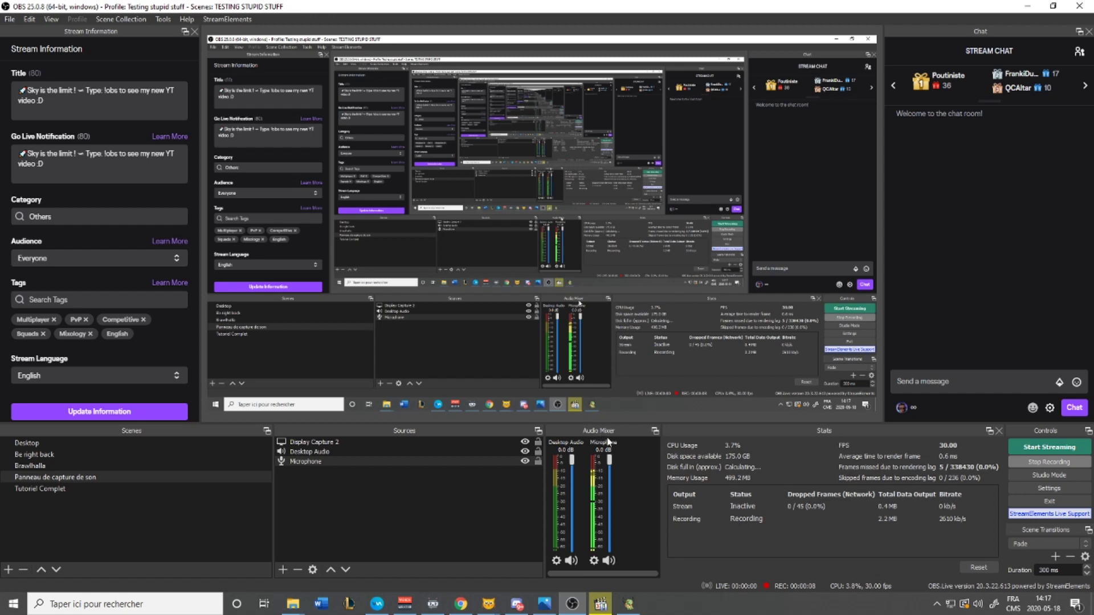
left_click(594, 563)
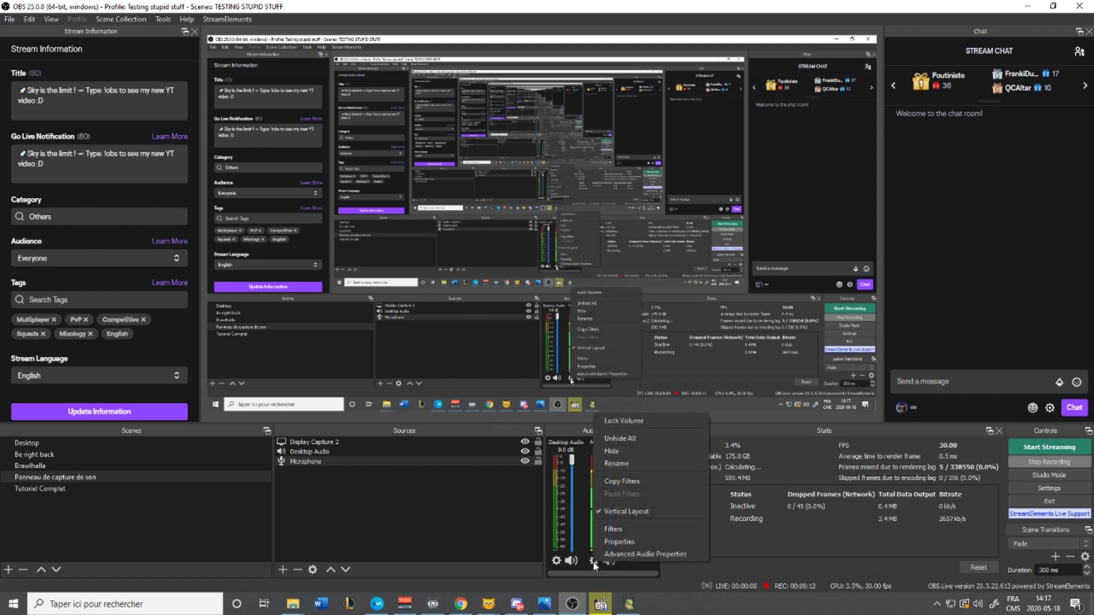
left_click(611, 530)
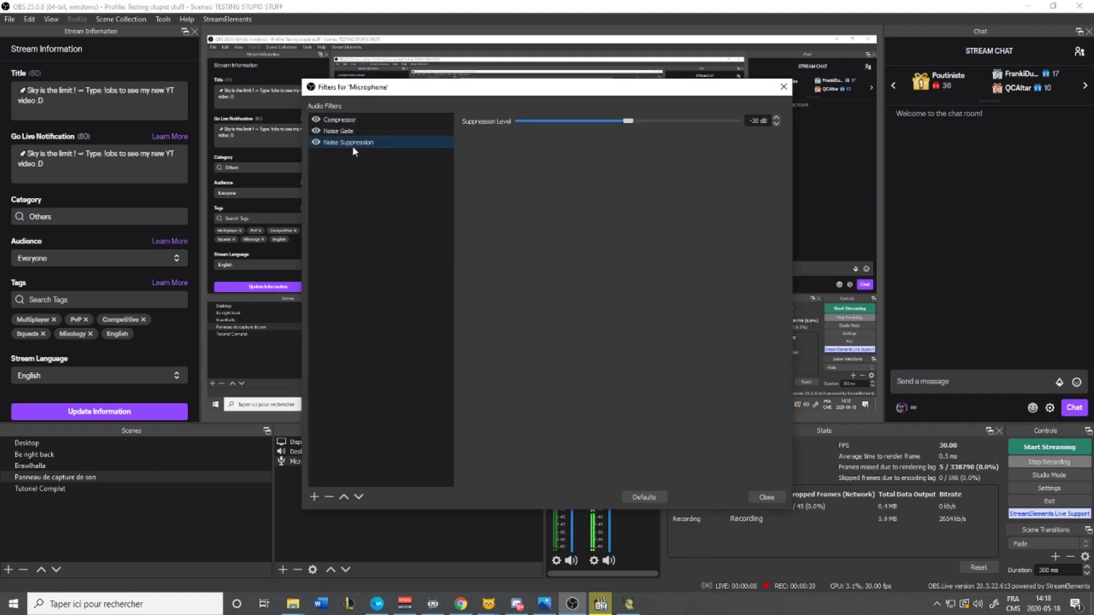
left_click(315, 498)
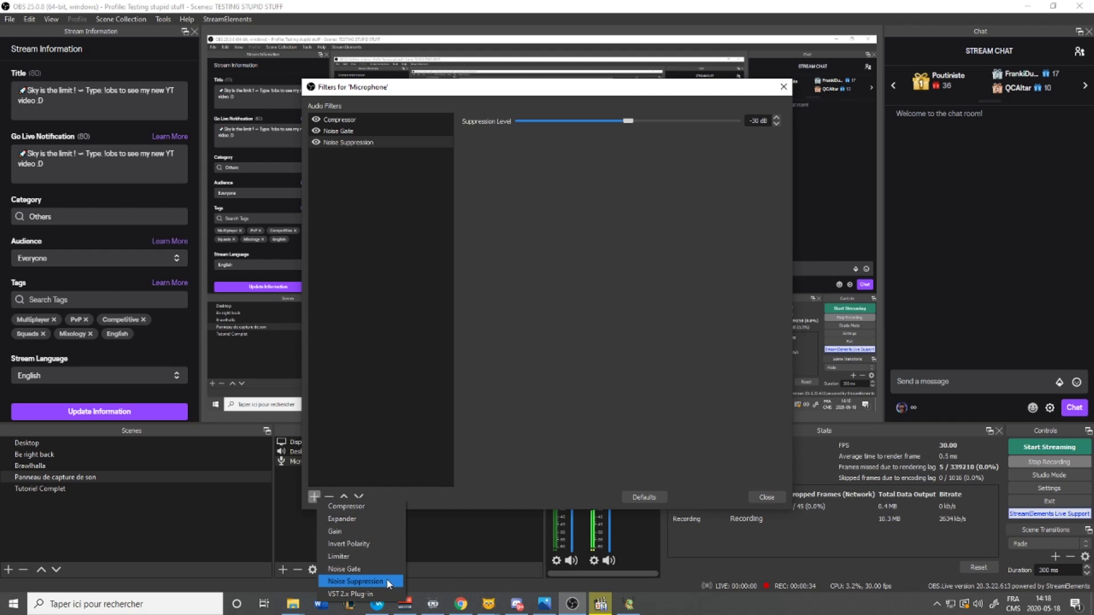
left_click(517, 295)
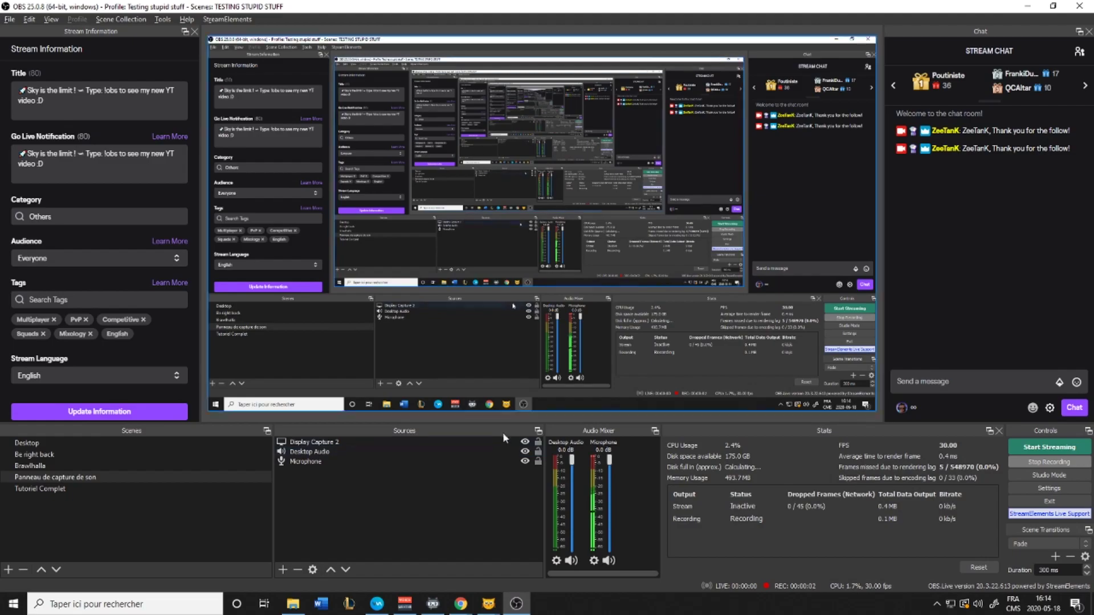
Switch to Chrome on streamlabs.com and log in to Streamlabs with Twitch
key("alt+Tab")
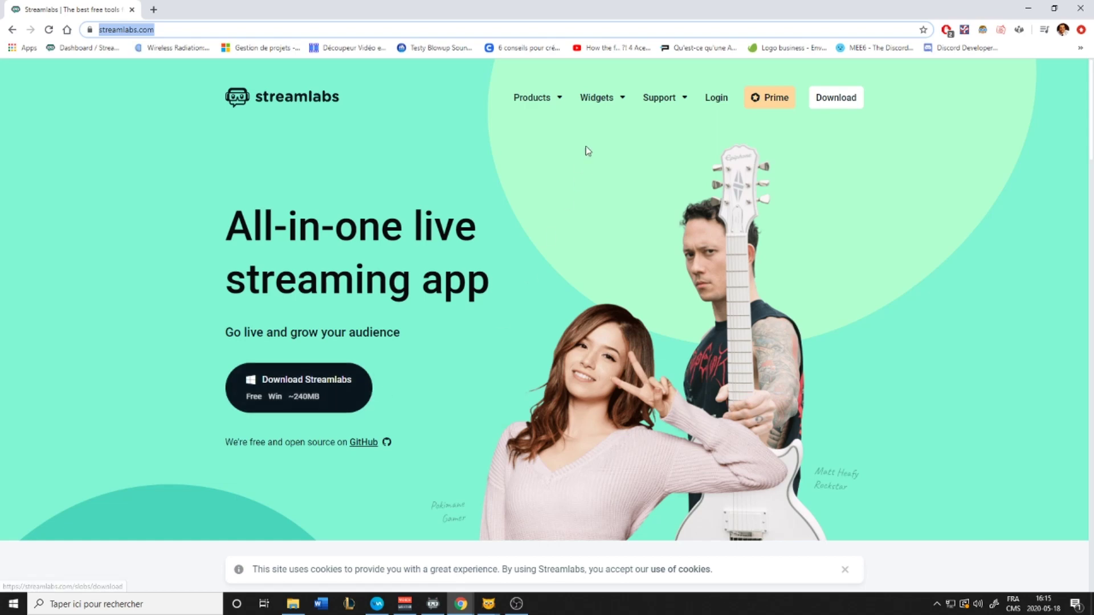
mouse_move(675, 111)
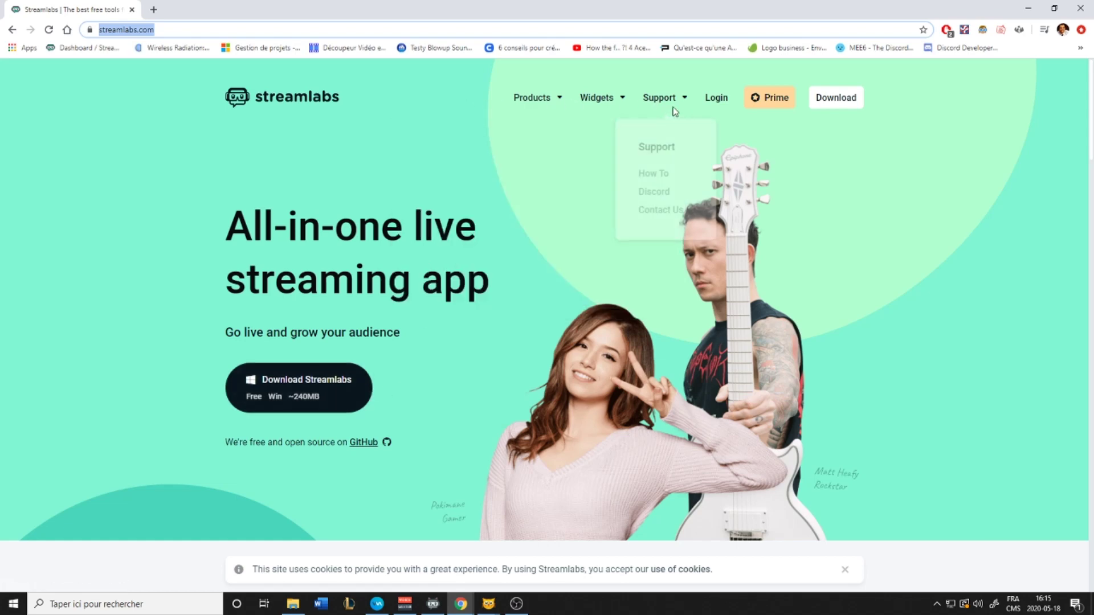
left_click(715, 99)
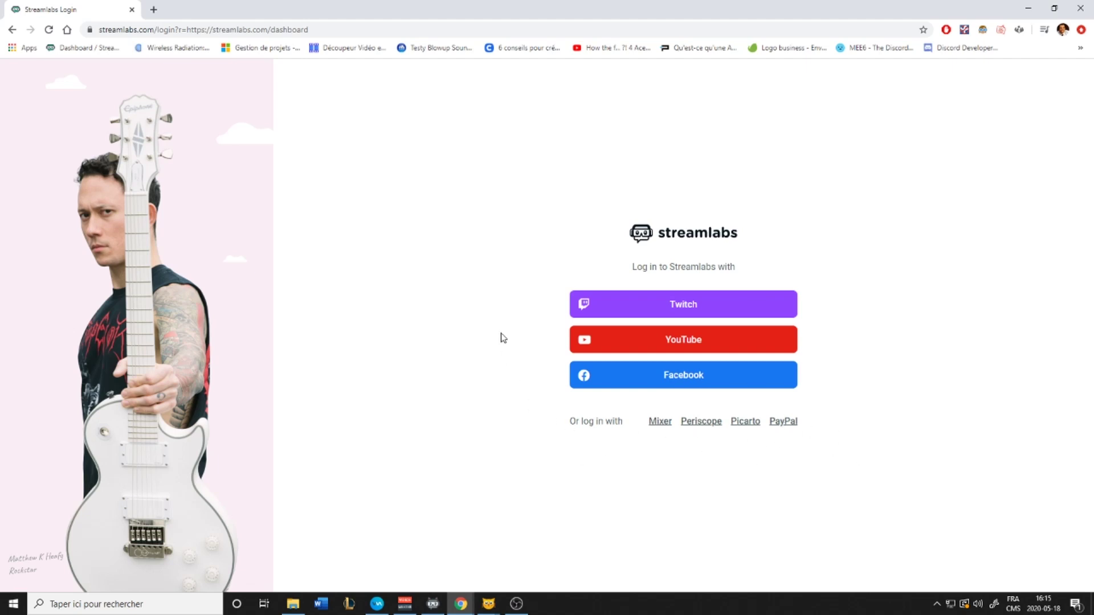
left_click(681, 312)
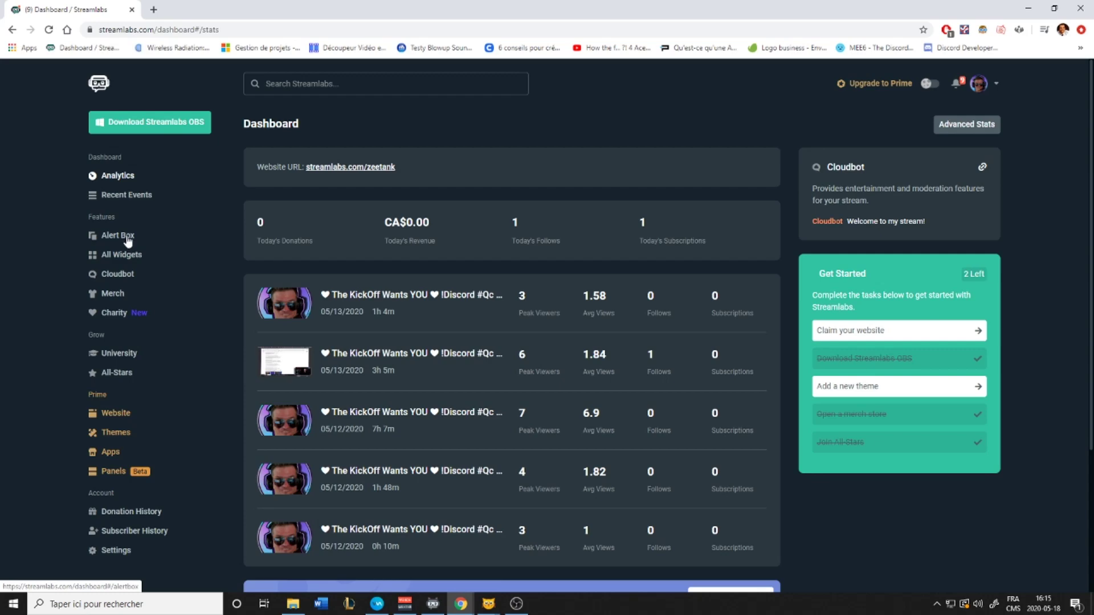
Open the Alert Box widget and bring up its Follows alert settings
left_click(127, 242)
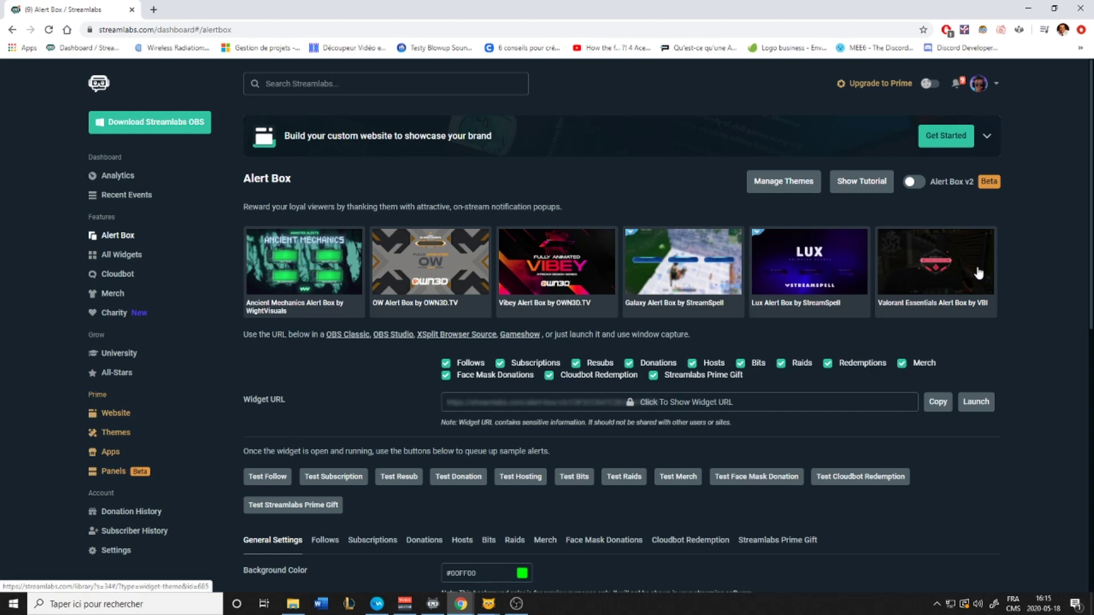
scroll(364, 359, "down", 4)
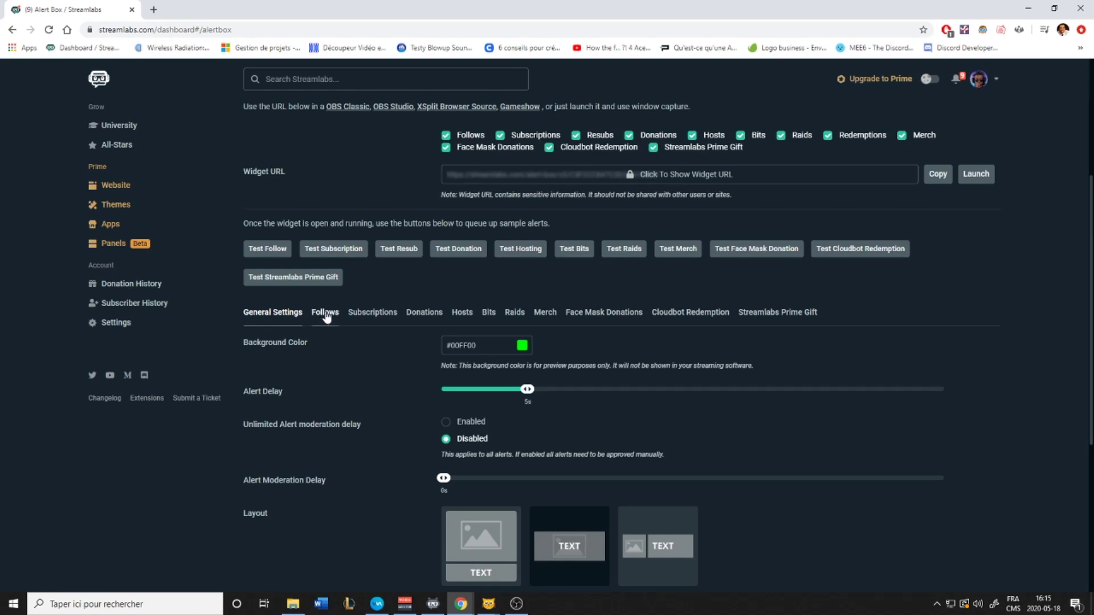
left_click(326, 313)
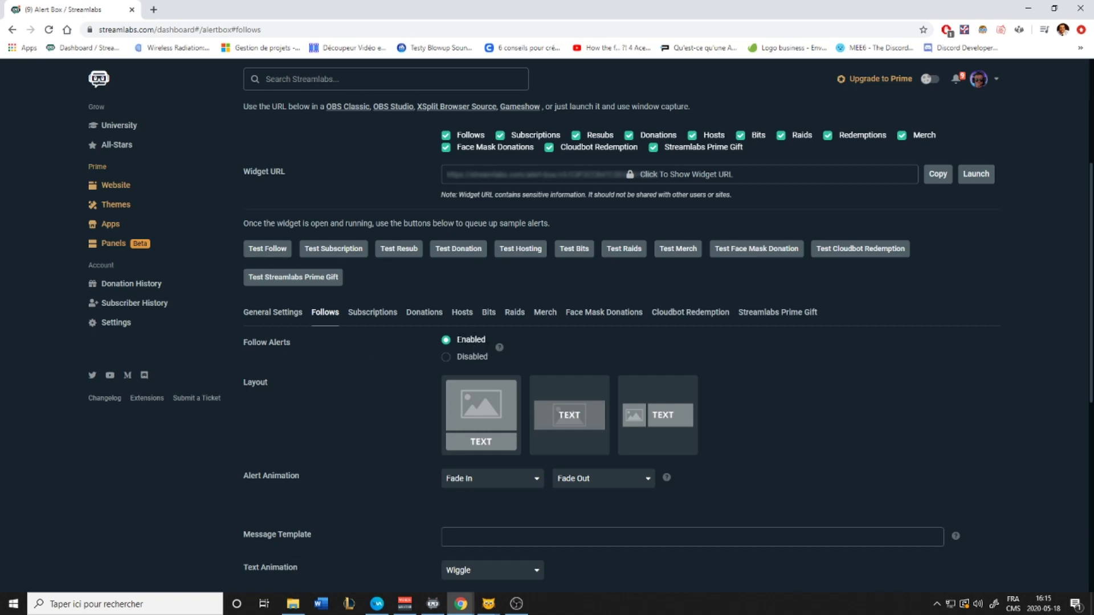
scroll(498, 420, "down", 2)
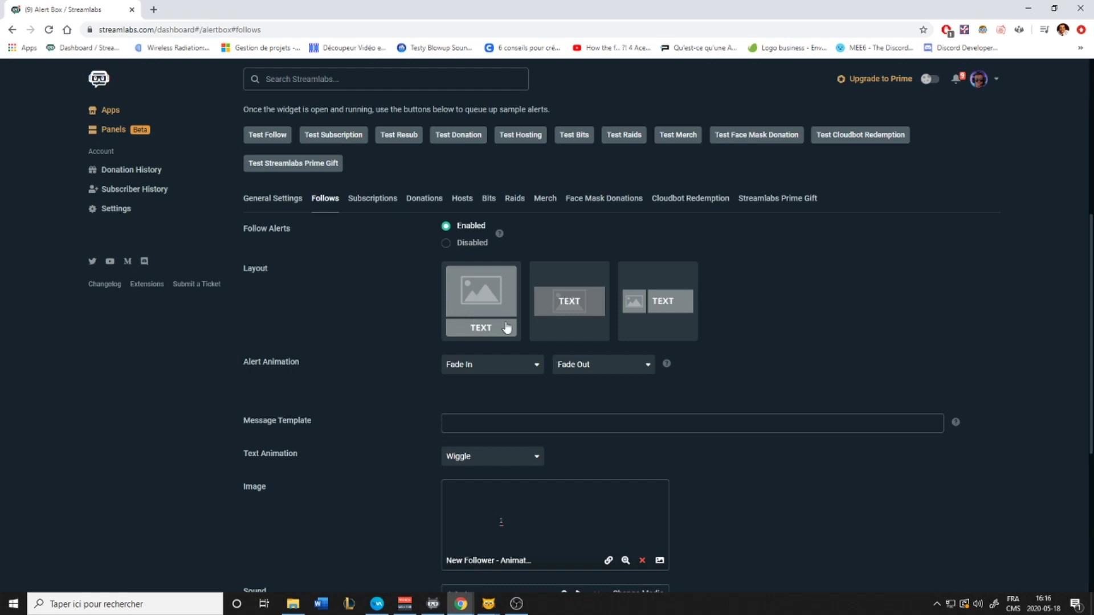
left_click_drag(242, 363, 404, 362)
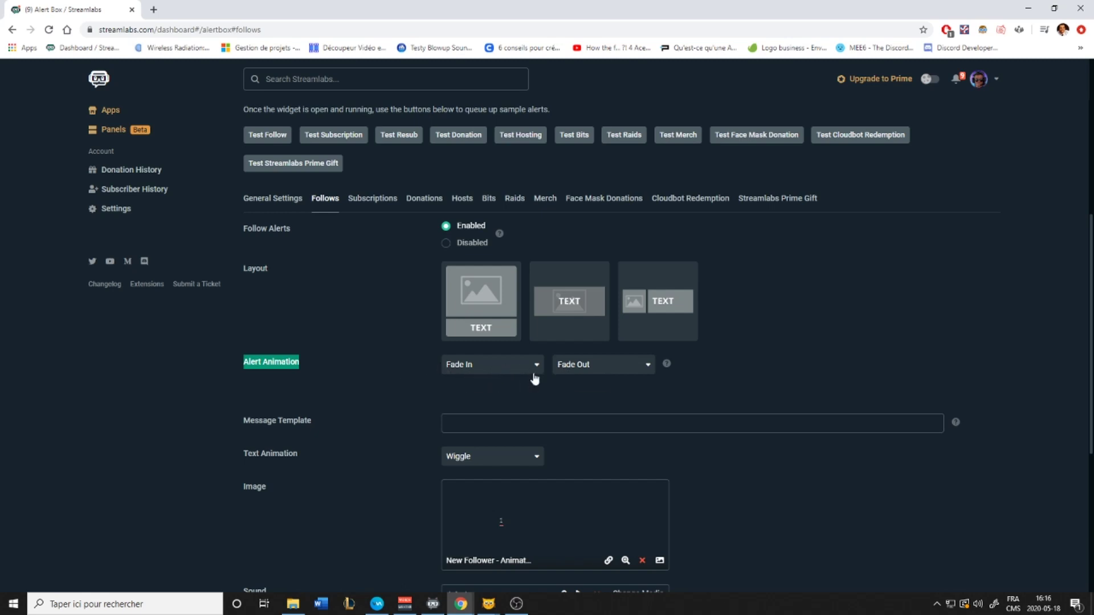
scroll(377, 363, "down", 3)
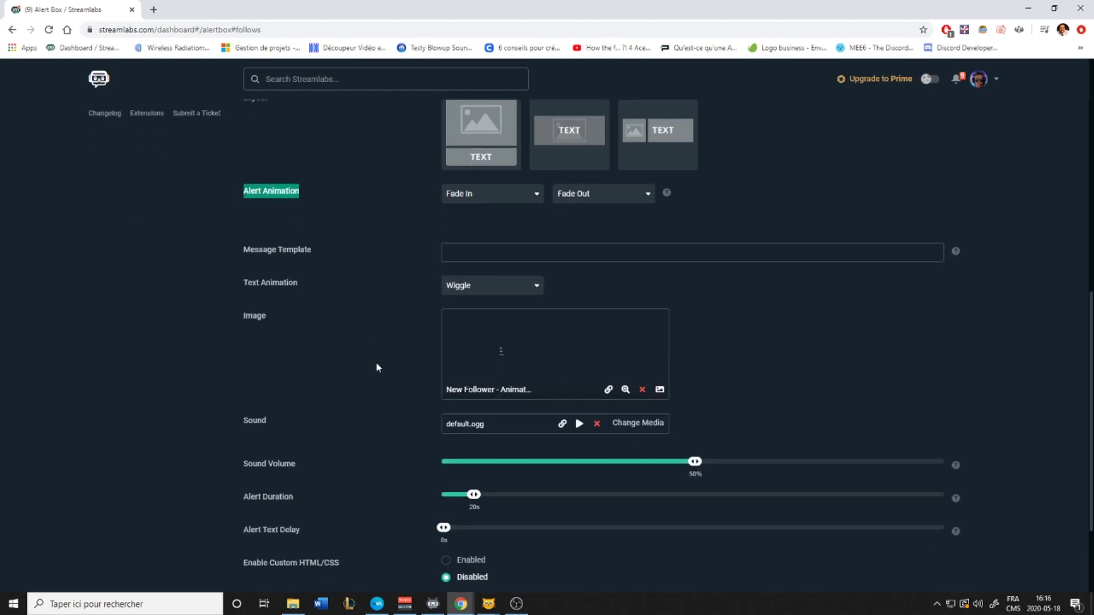
left_click_drag(255, 249, 336, 244)
left_click(454, 251)
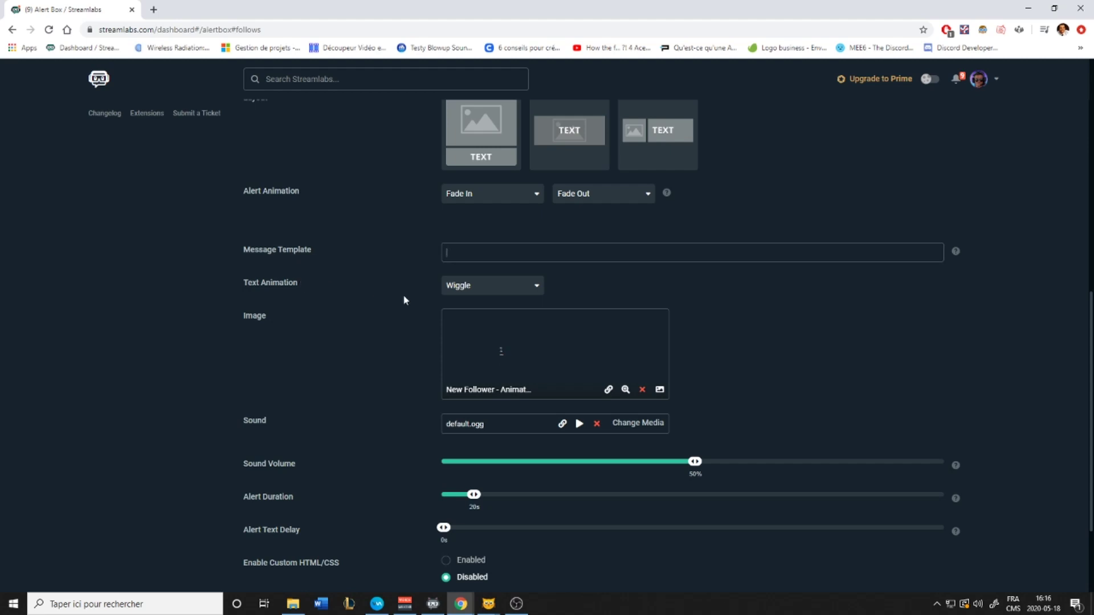
left_click(510, 290)
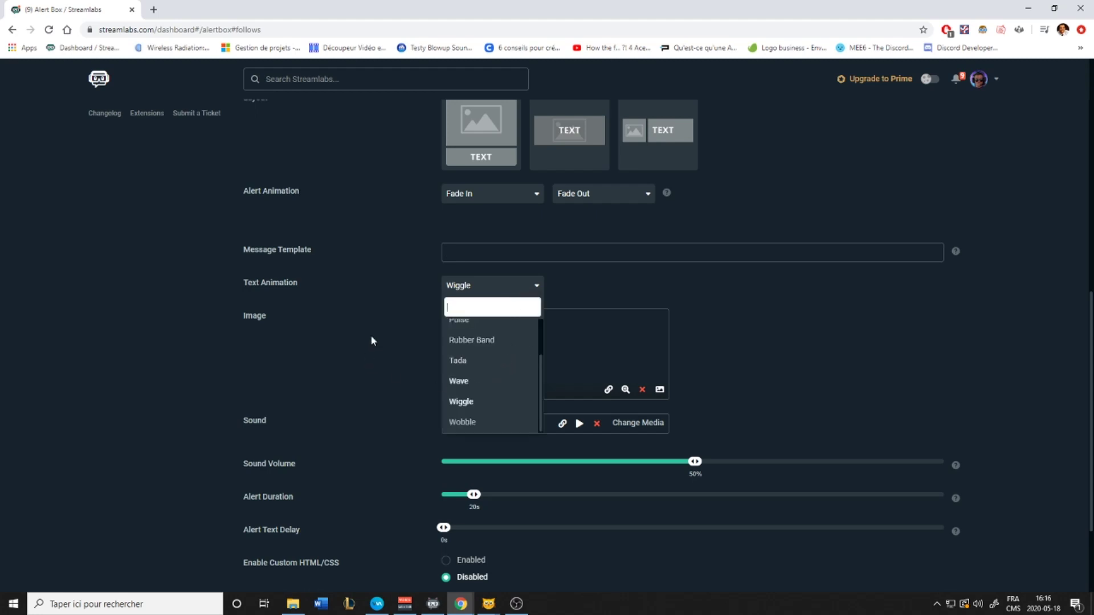
left_click(375, 284)
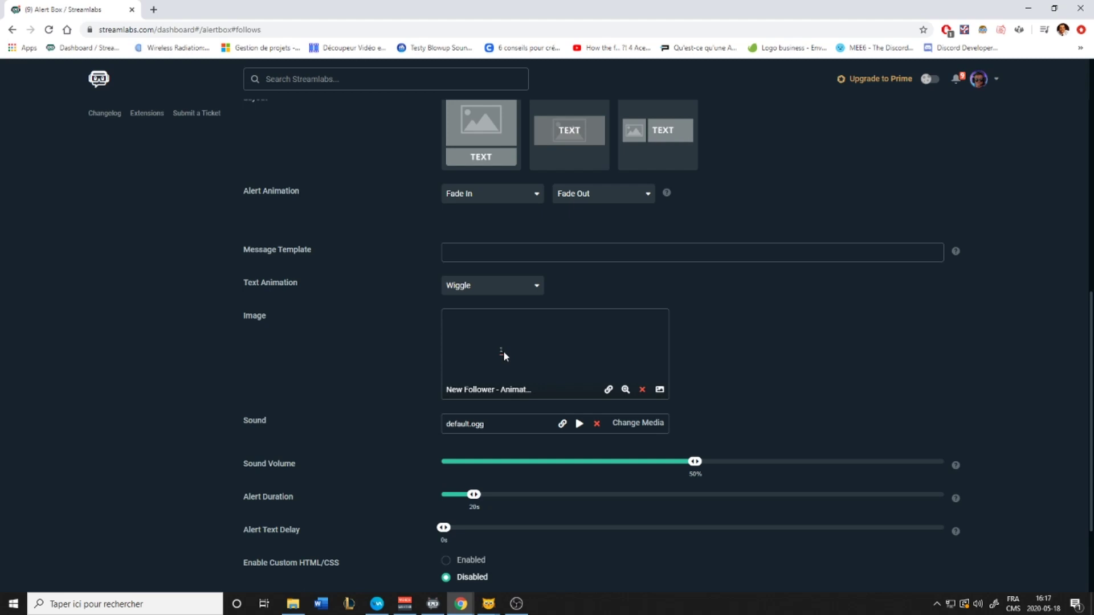
left_click(660, 391)
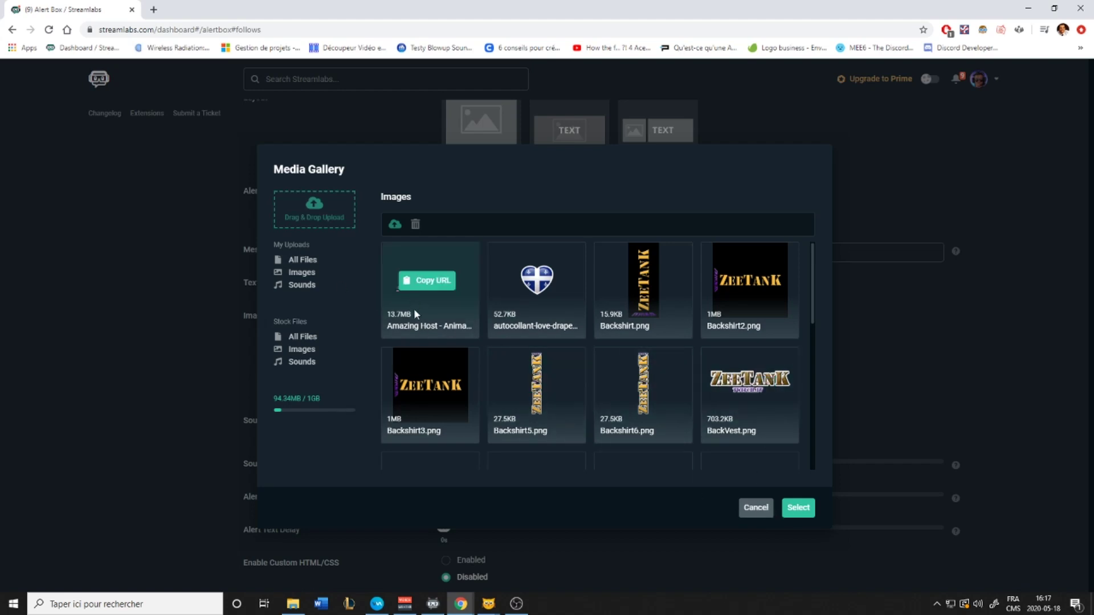
left_click(799, 509)
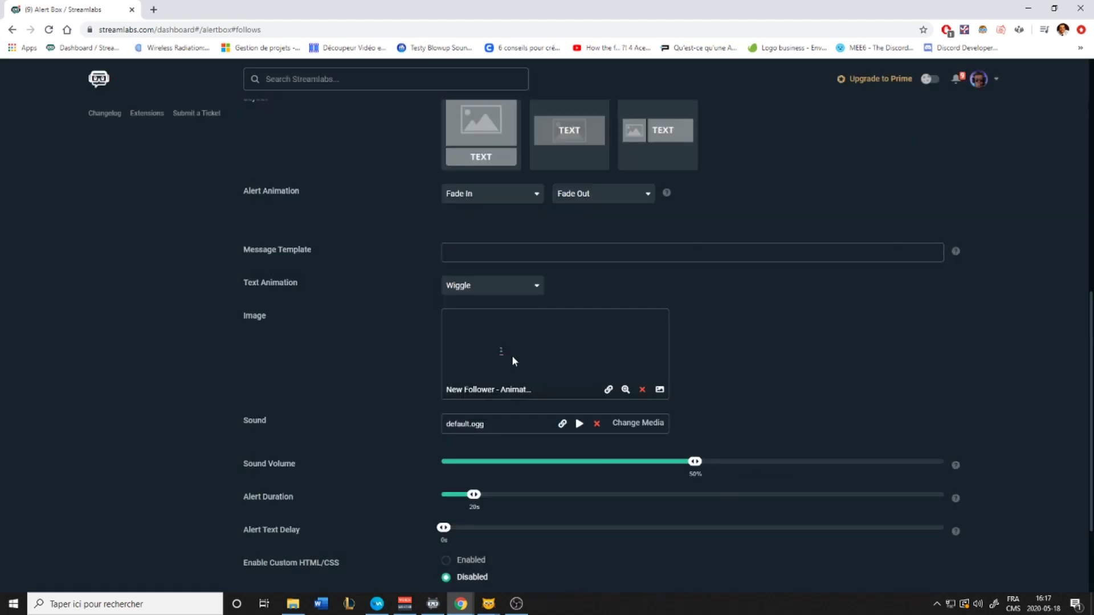
left_click(655, 426)
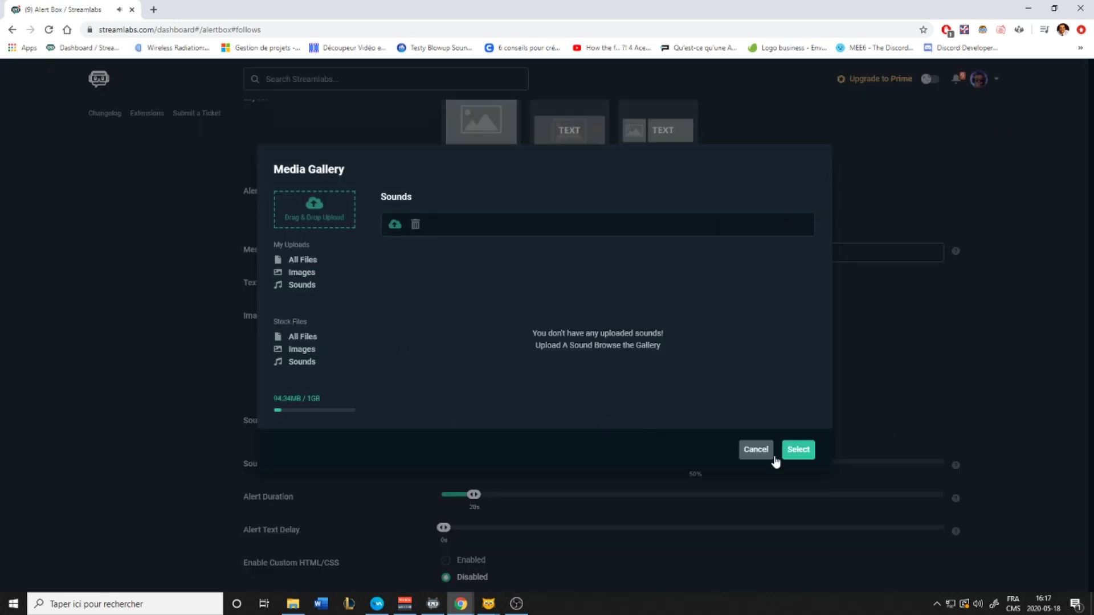
left_click(757, 449)
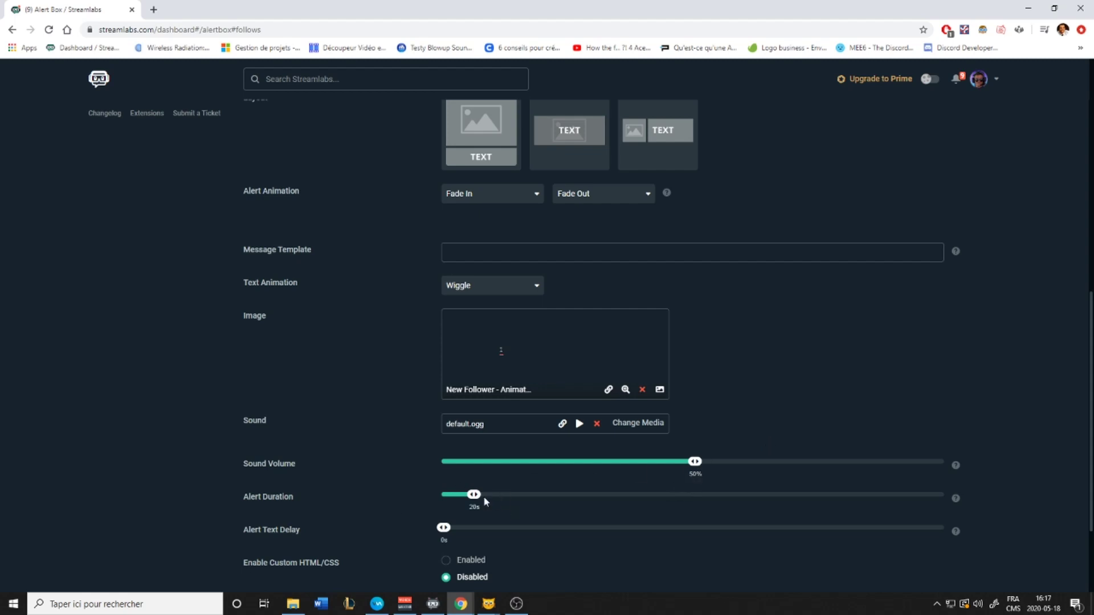
scroll(499, 505, "down", 2)
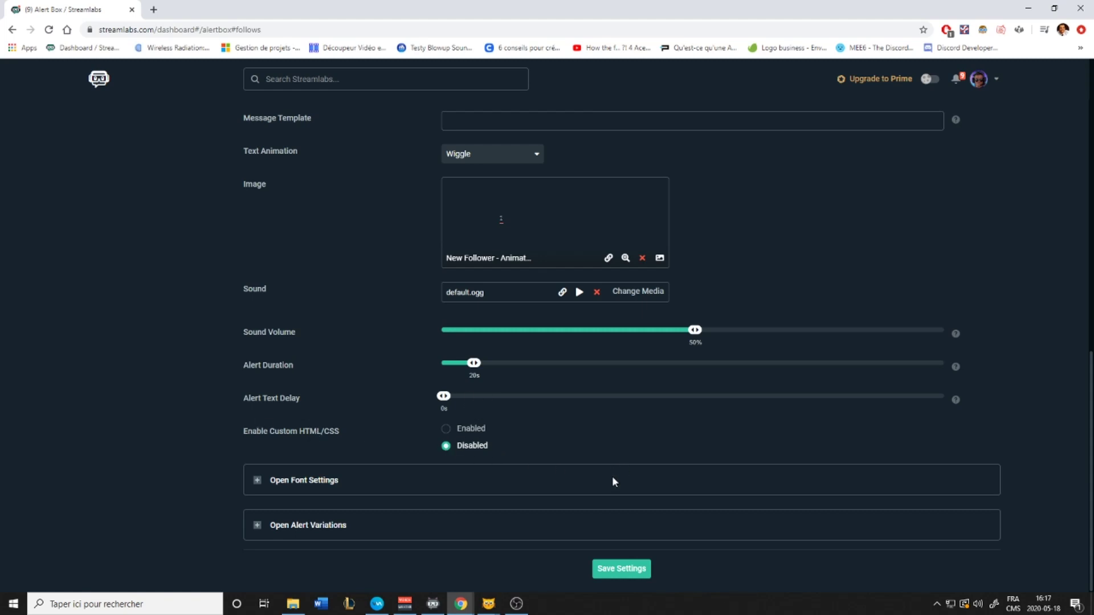
left_click(263, 482)
scroll(444, 490, "down", 3)
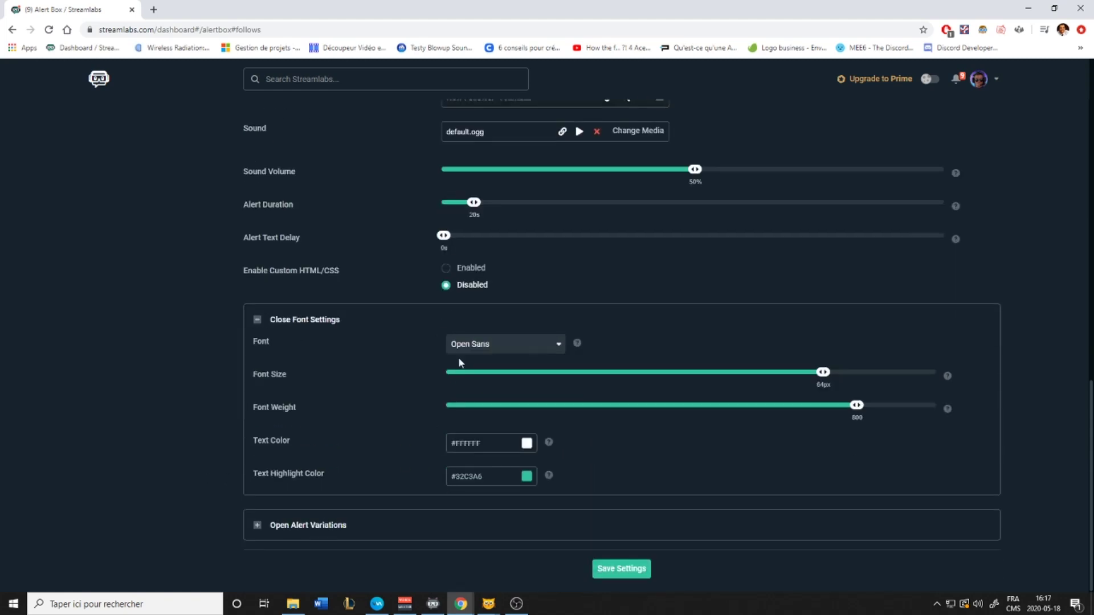
left_click(507, 349)
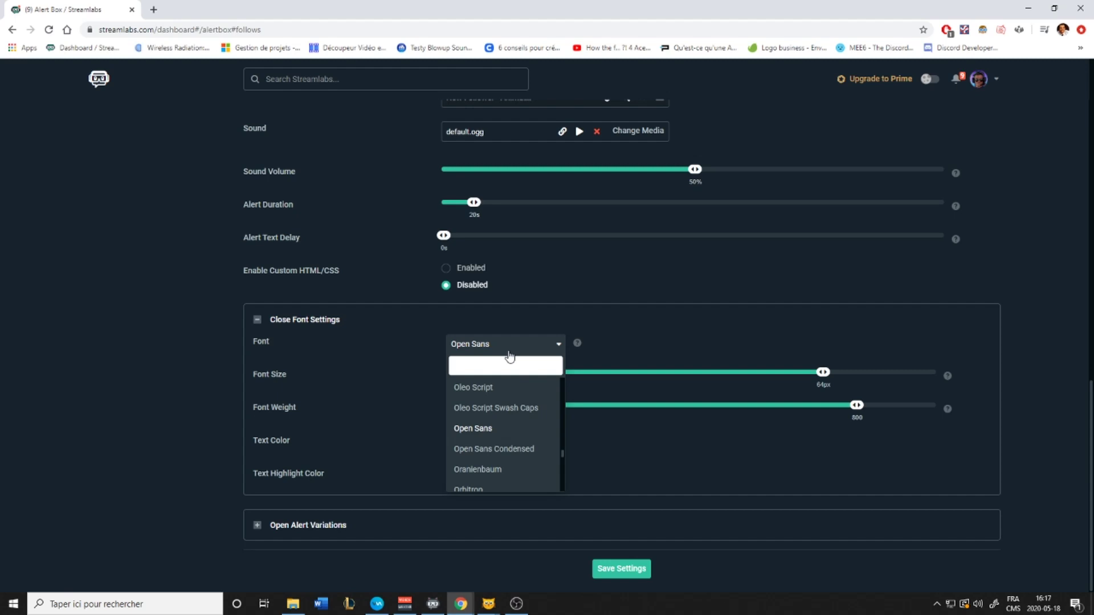
scroll(507, 427, "down", 5)
scroll(508, 433, "down", 15)
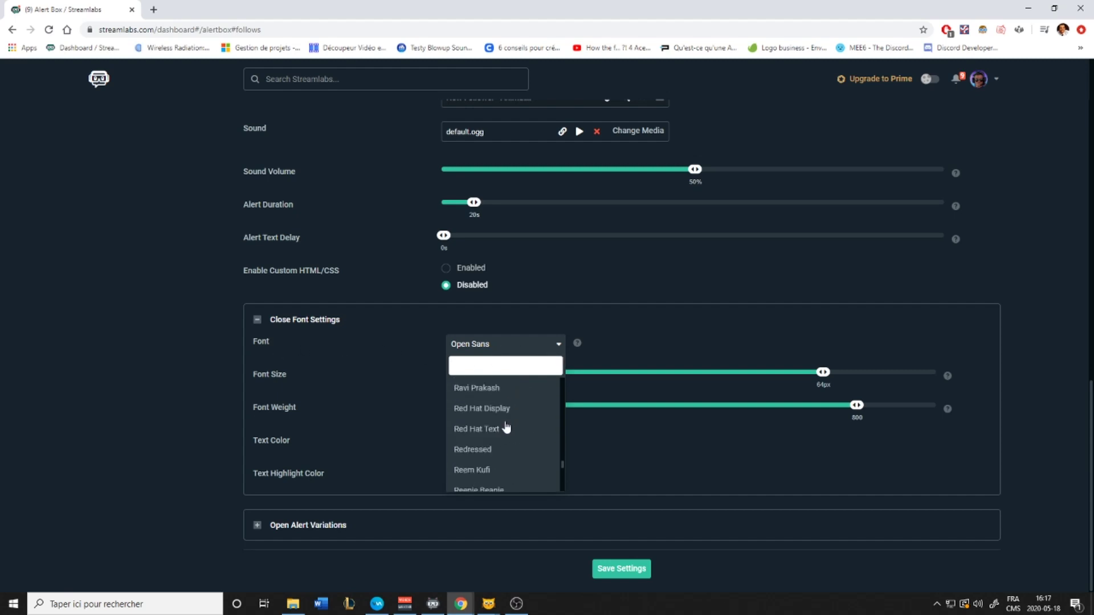
scroll(507, 430, "up", 10)
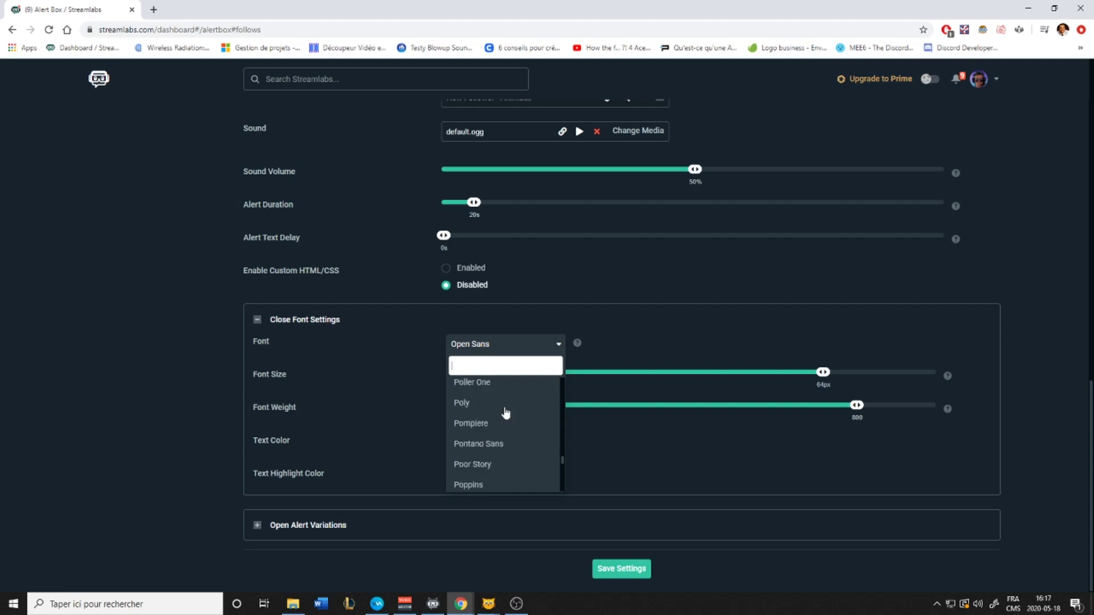
left_click(406, 321)
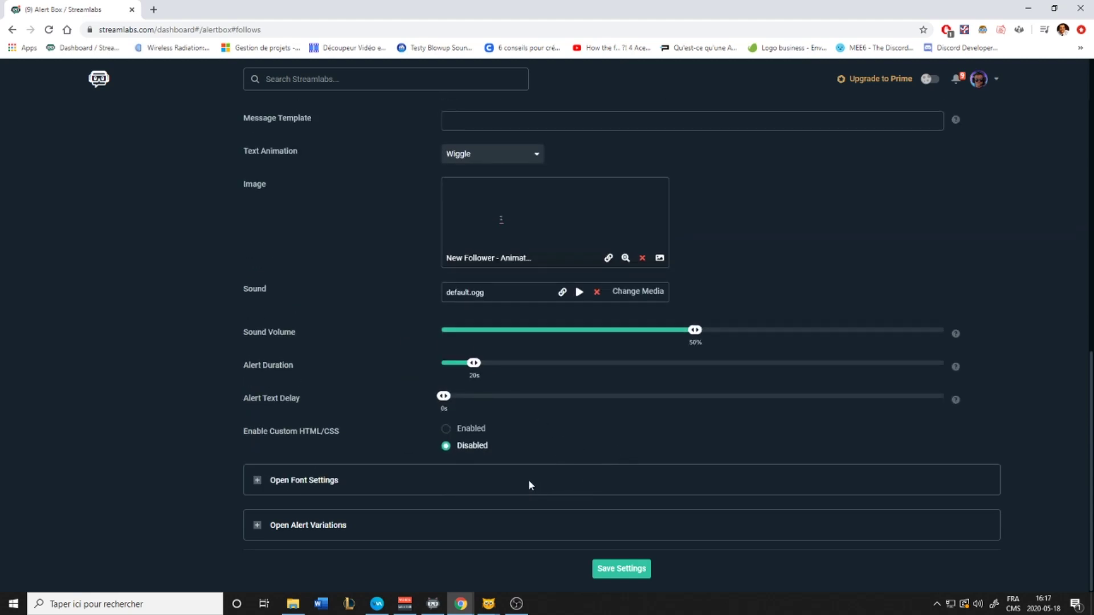
Review Font Settings and Alert Variations for the follow alert, then save the settings
left_click(257, 489)
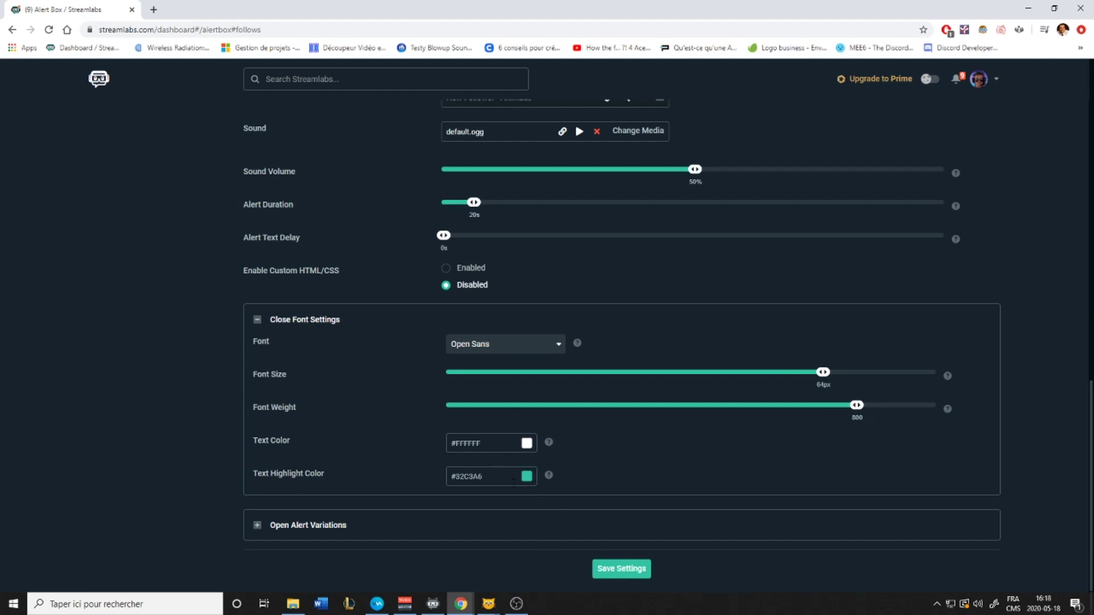
left_click(254, 525)
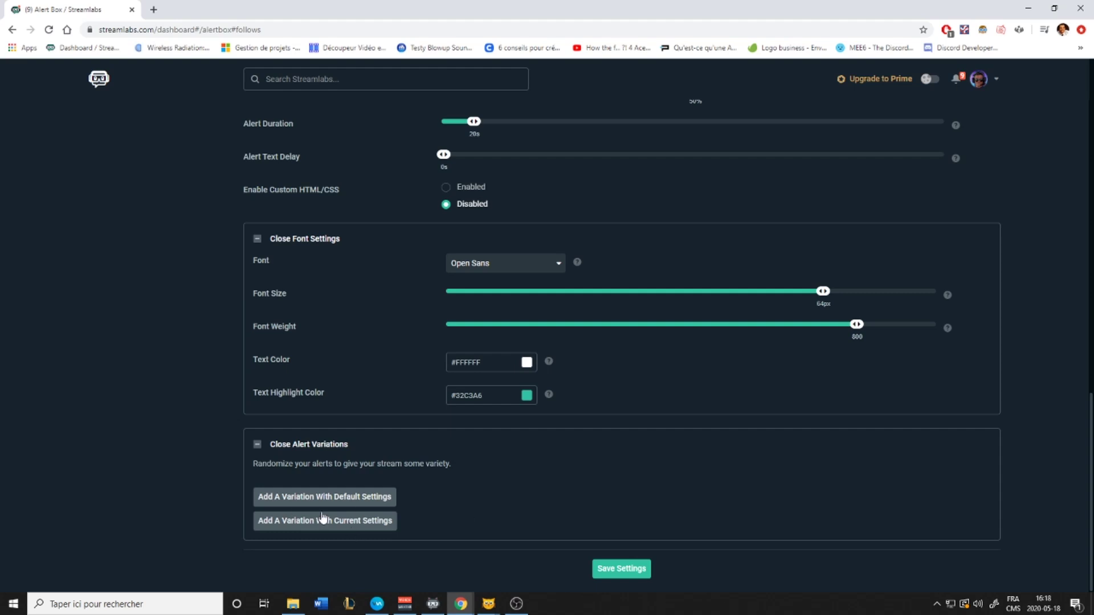
left_click(630, 569)
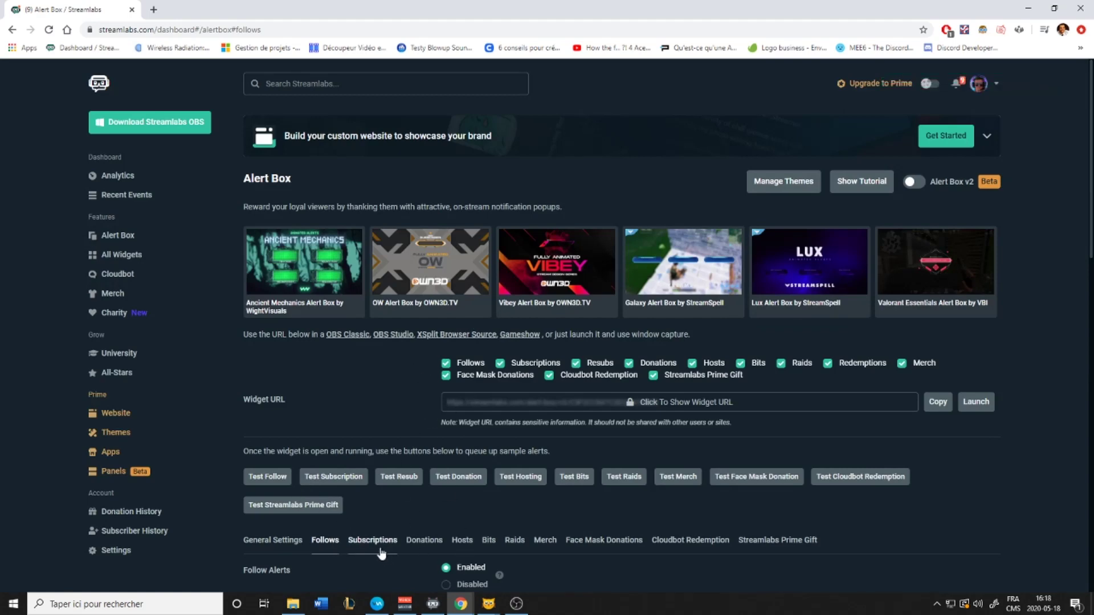
Review the Subscriptions, Donations and Hosts alert settings in turn
scroll(377, 558, "down", 3)
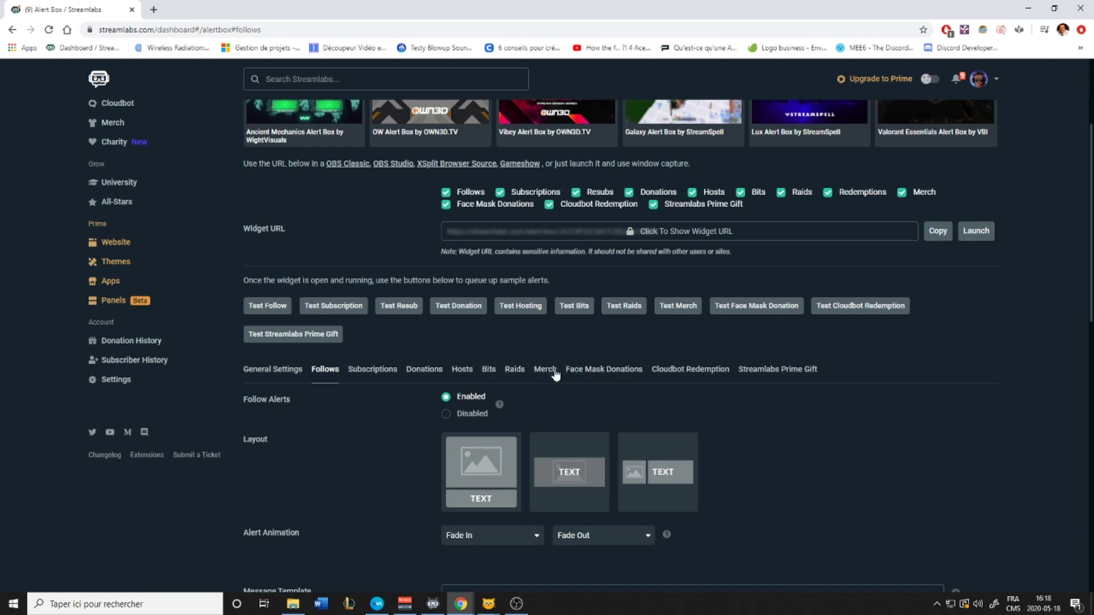
left_click(366, 370)
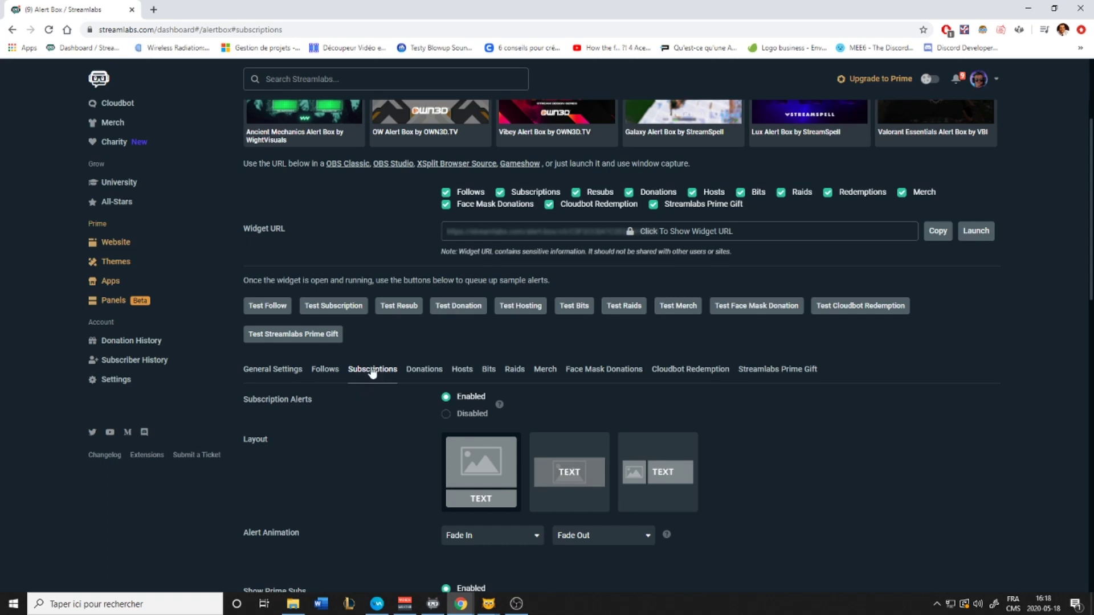
left_click(423, 370)
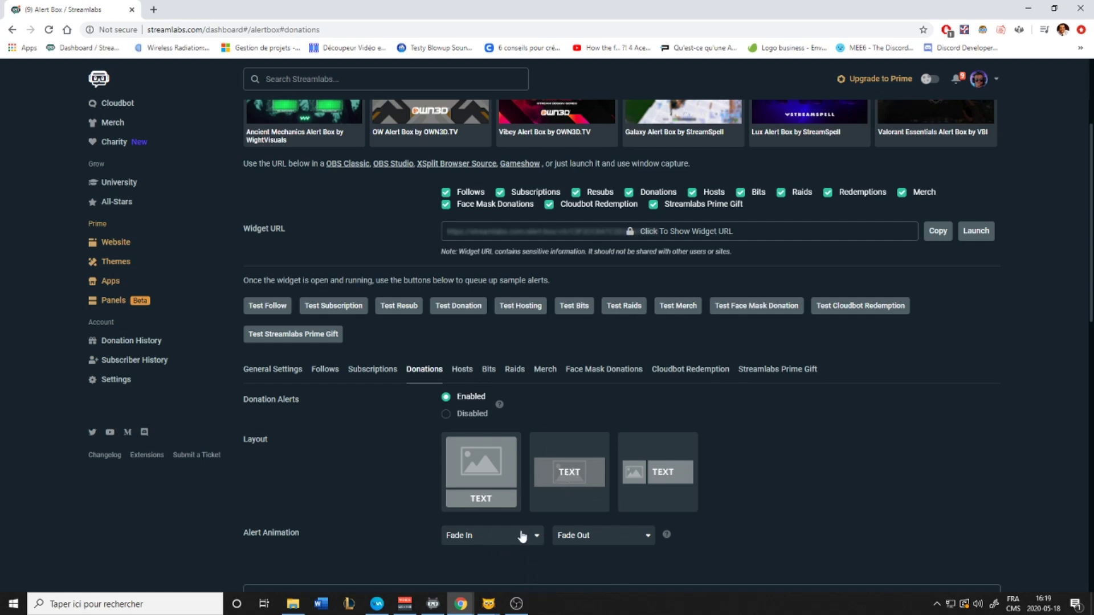
left_click(470, 371)
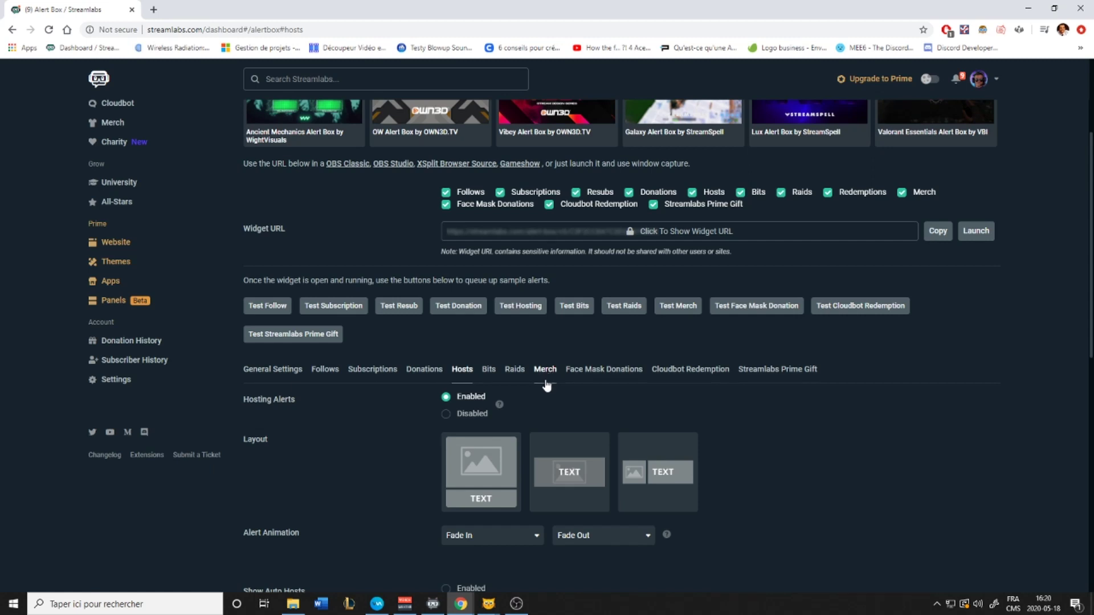
Copy the Alert Box widget URL and bring OBS Studio to the front
scroll(517, 391, "down", 1)
scroll(325, 376, "up", 2)
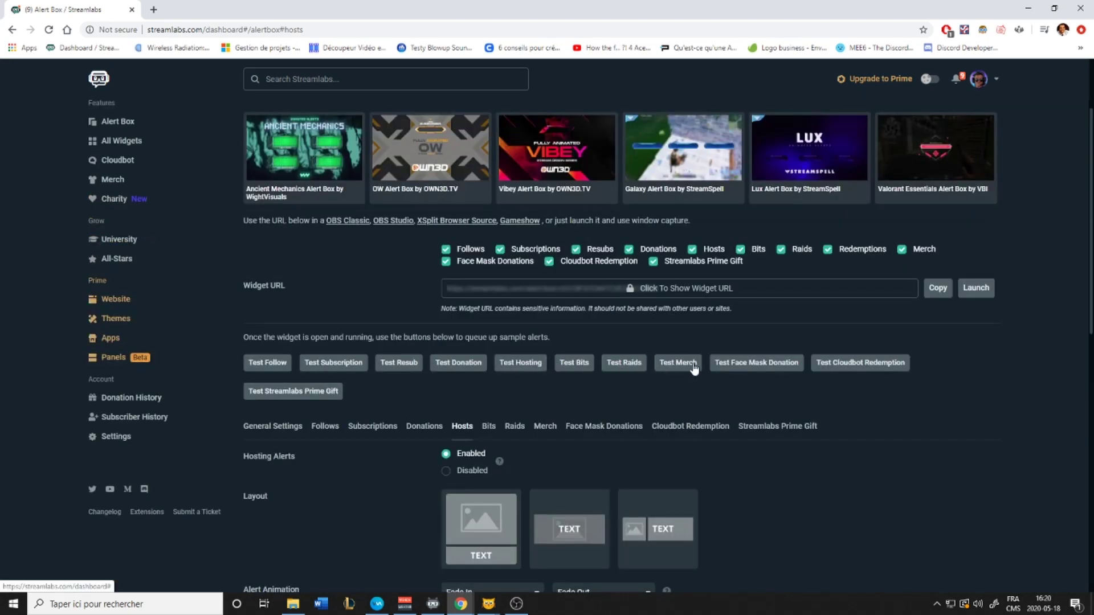
scroll(562, 453, "down", 8)
scroll(573, 518, "up", 10)
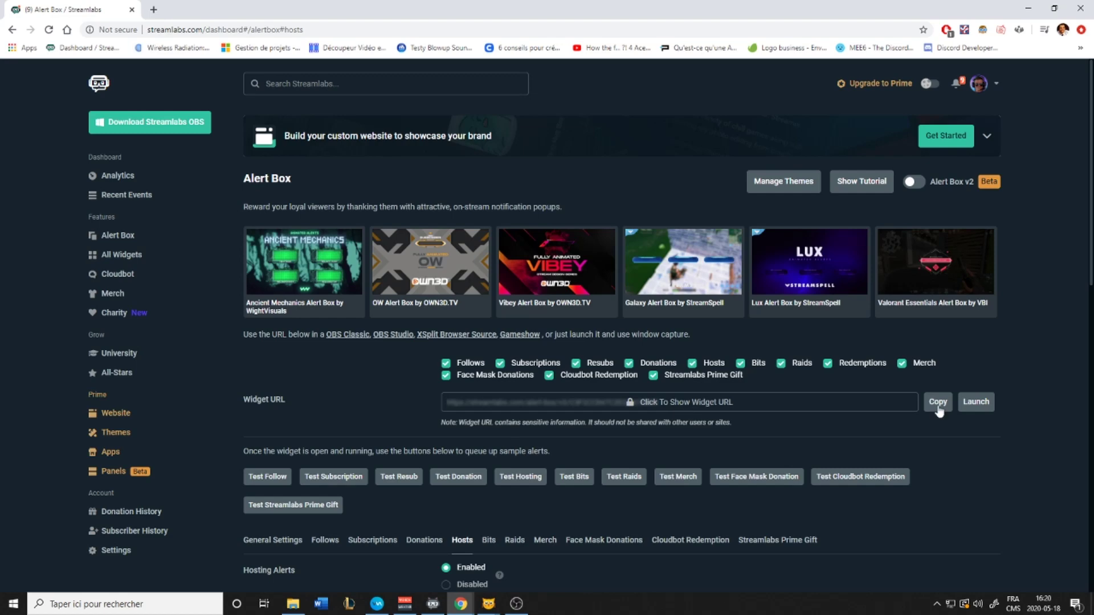
left_click(517, 604)
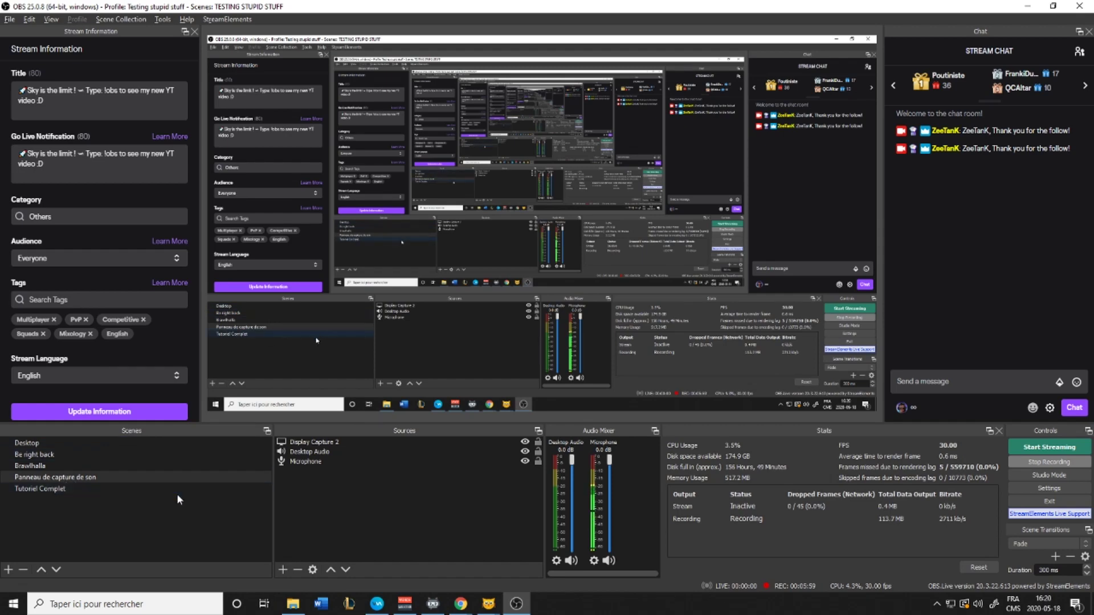
Add a browser source 'Alertes' using the pasted Streamlabs alert box widget URL
right_click(339, 493)
mouse_move(365, 504)
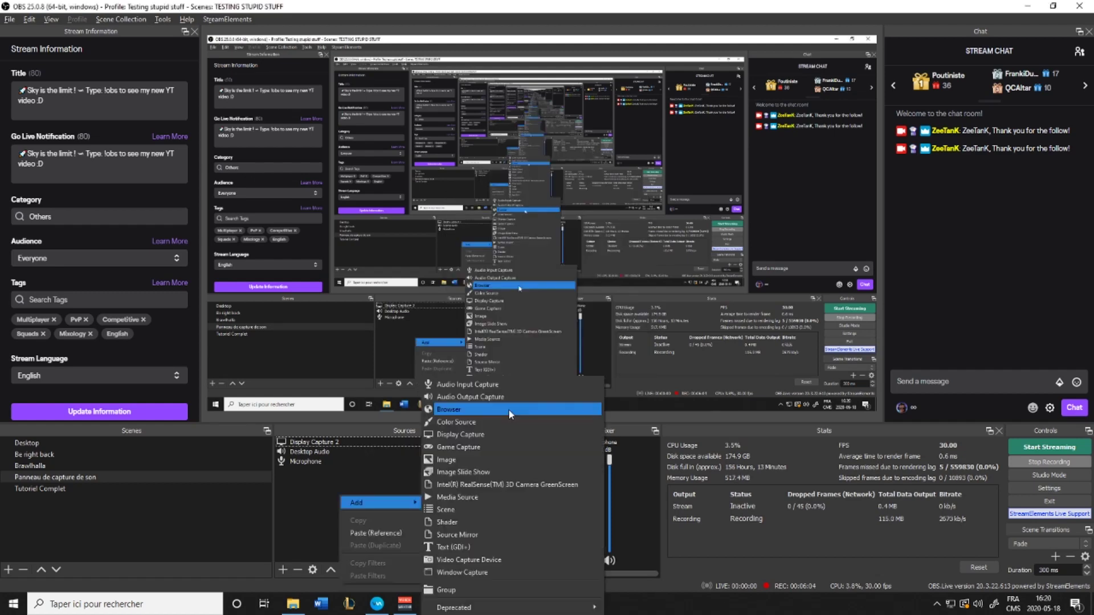
left_click(510, 411)
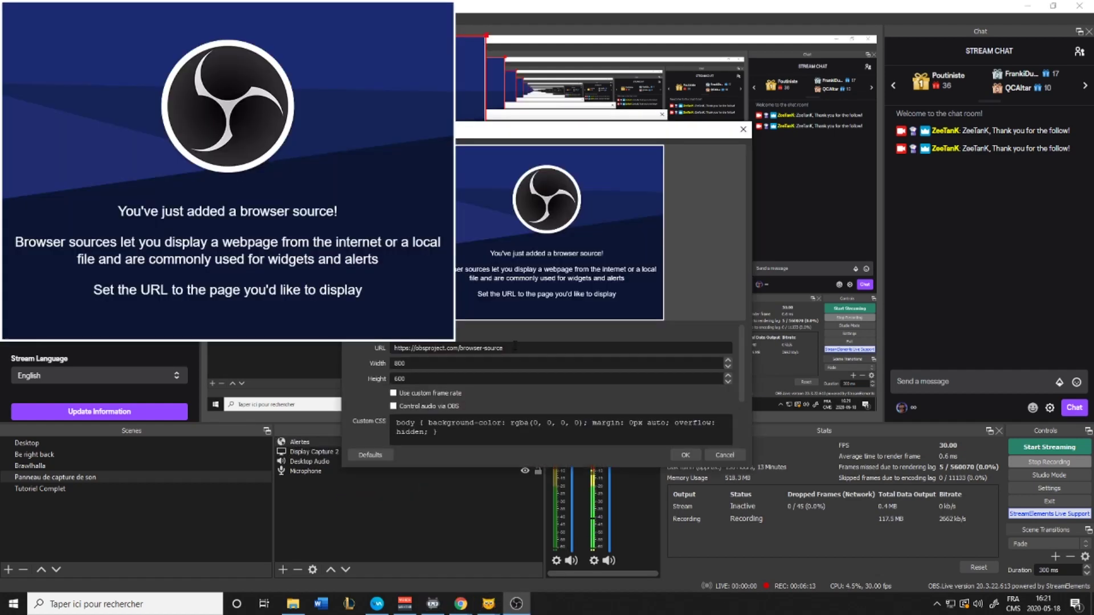
left_click_drag(515, 348, 314, 345)
left_click(686, 455)
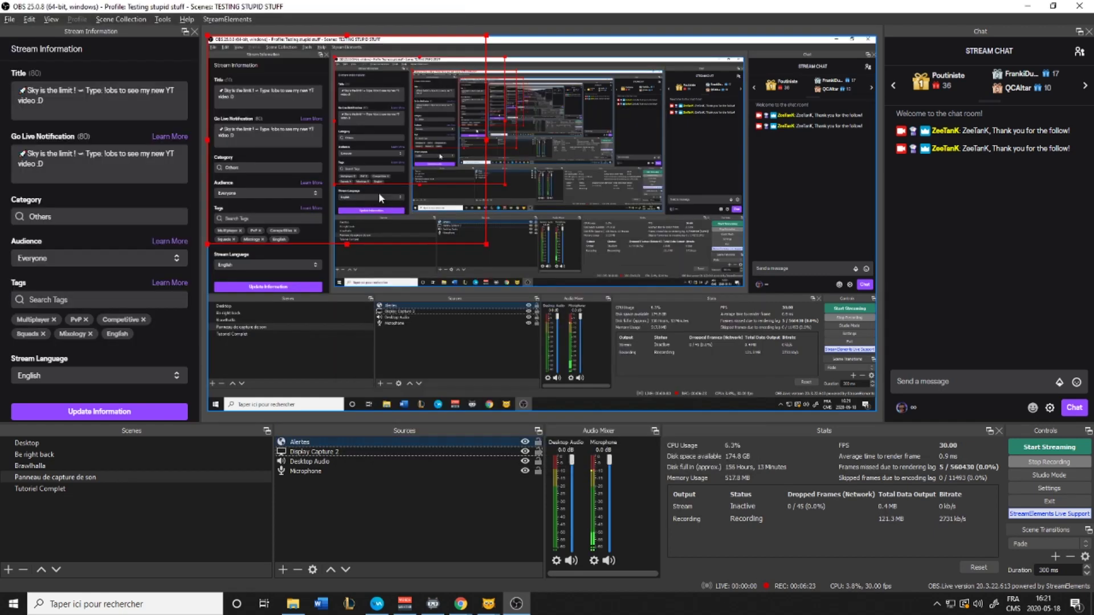
Fit the Alertes source to the screen, then switch back to the Streamlabs page
right_click(360, 148)
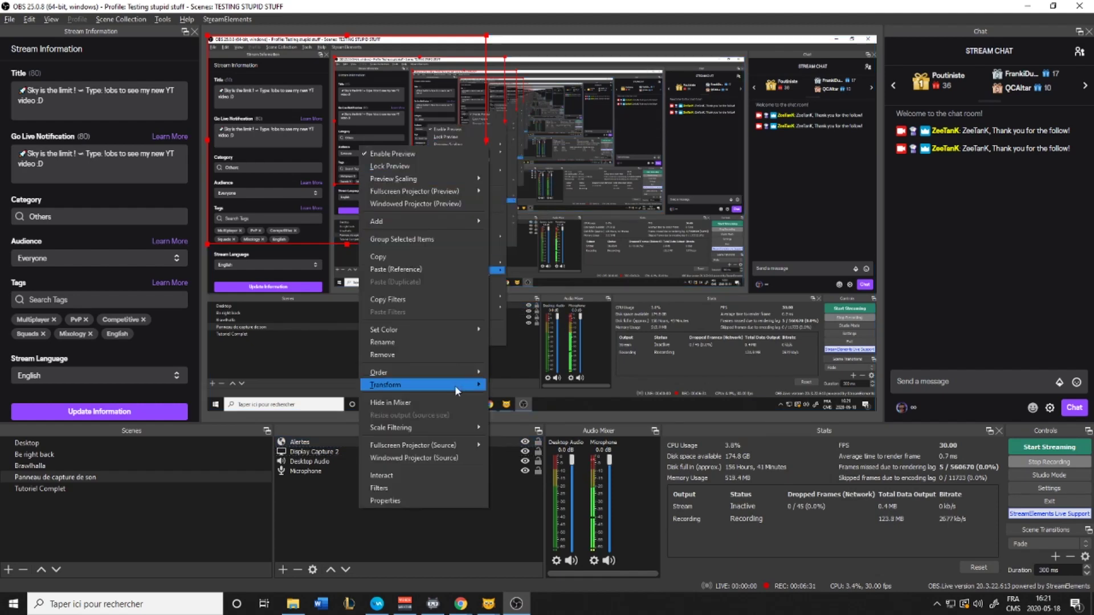
mouse_move(454, 385)
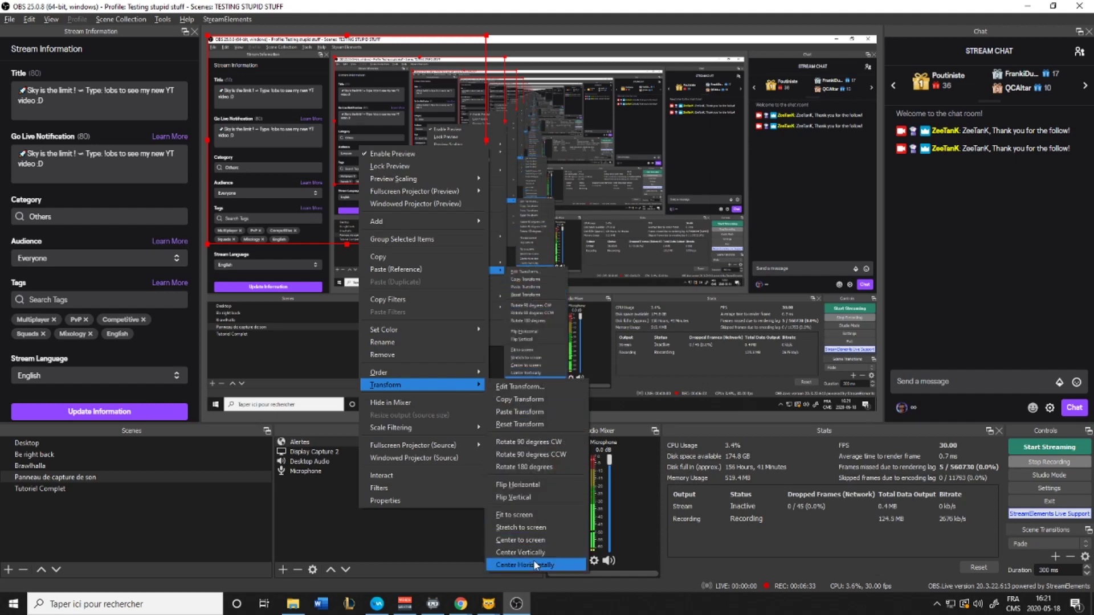
left_click(528, 516)
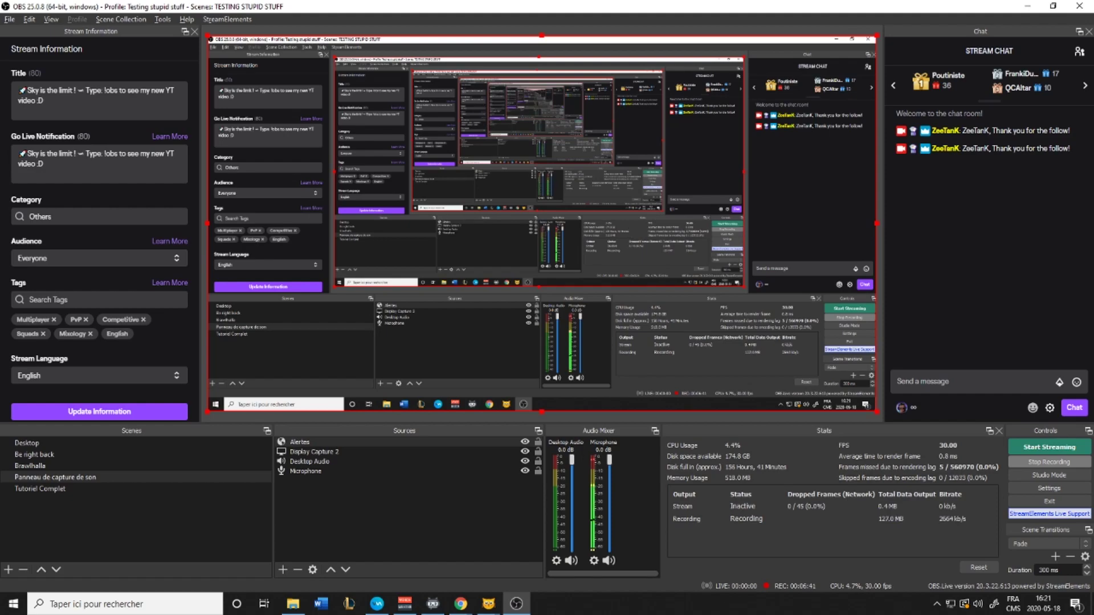
key("alt+Tab")
key("Tab")
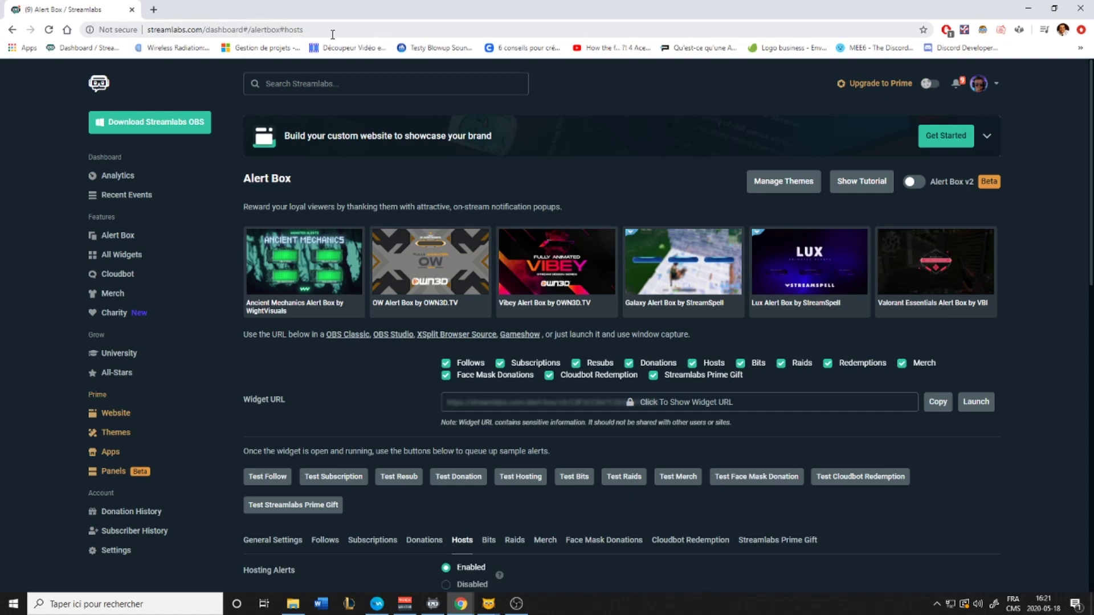
Send a test follow alert and watch it play in OBS
scroll(352, 502, "down", 1)
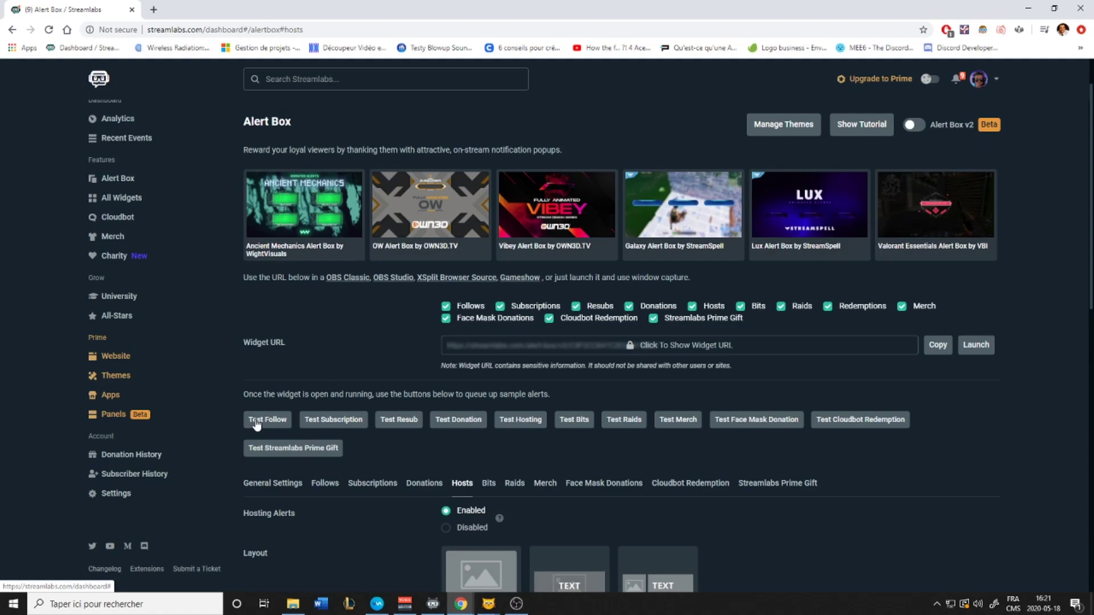
left_click(256, 422)
key("alt+Tab")
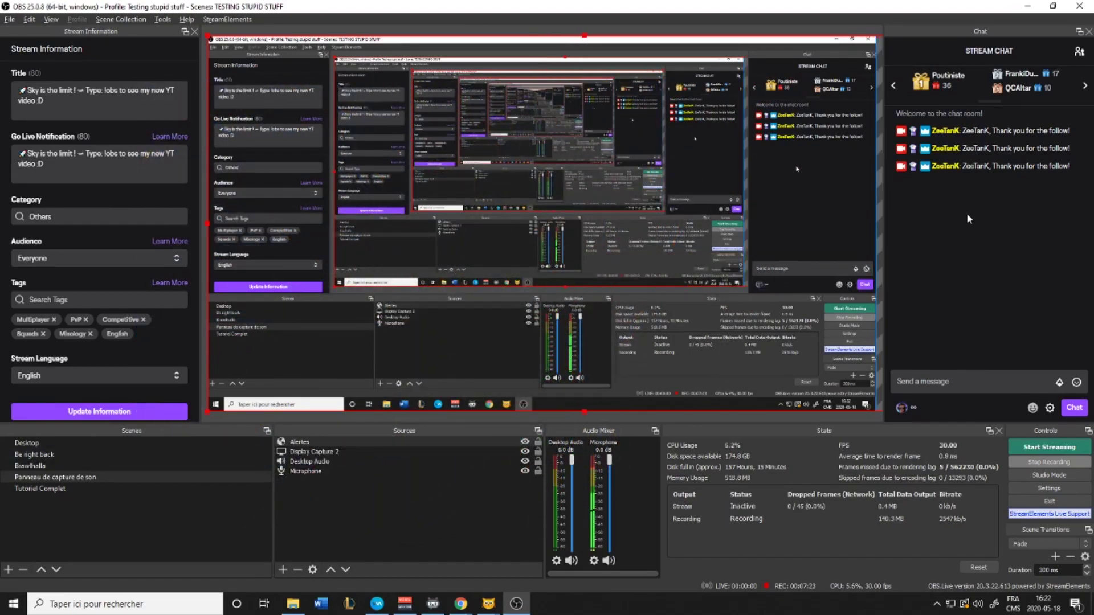
key("alt+Tab")
Send two test host alerts and a test raid alert, checking each in OBS
left_click(518, 418)
key("alt+Tab")
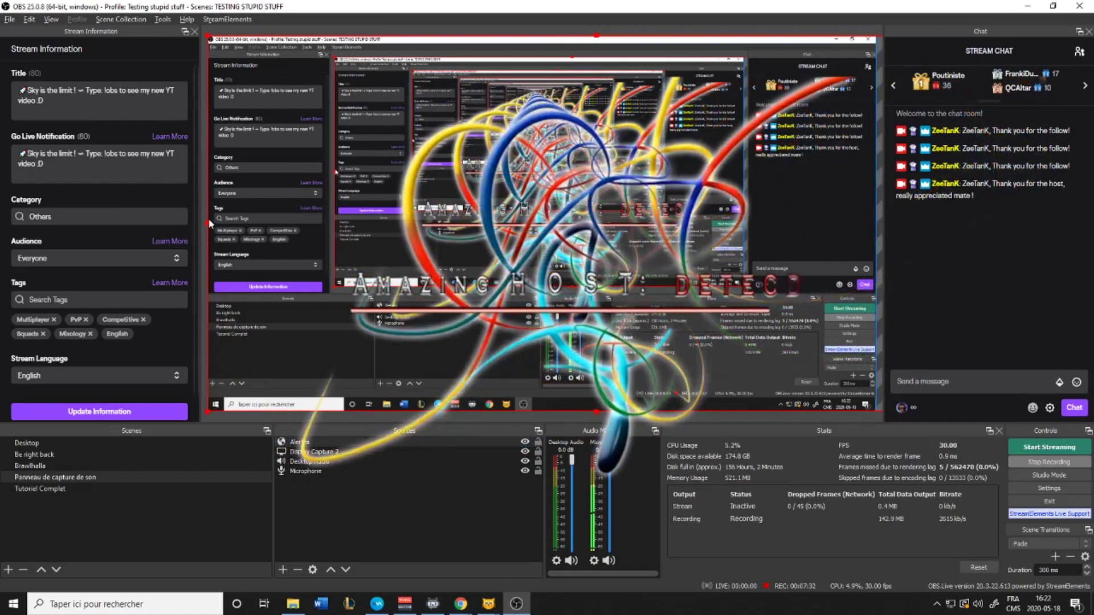
key("alt+Tab")
left_click(539, 420)
key("alt+Tab")
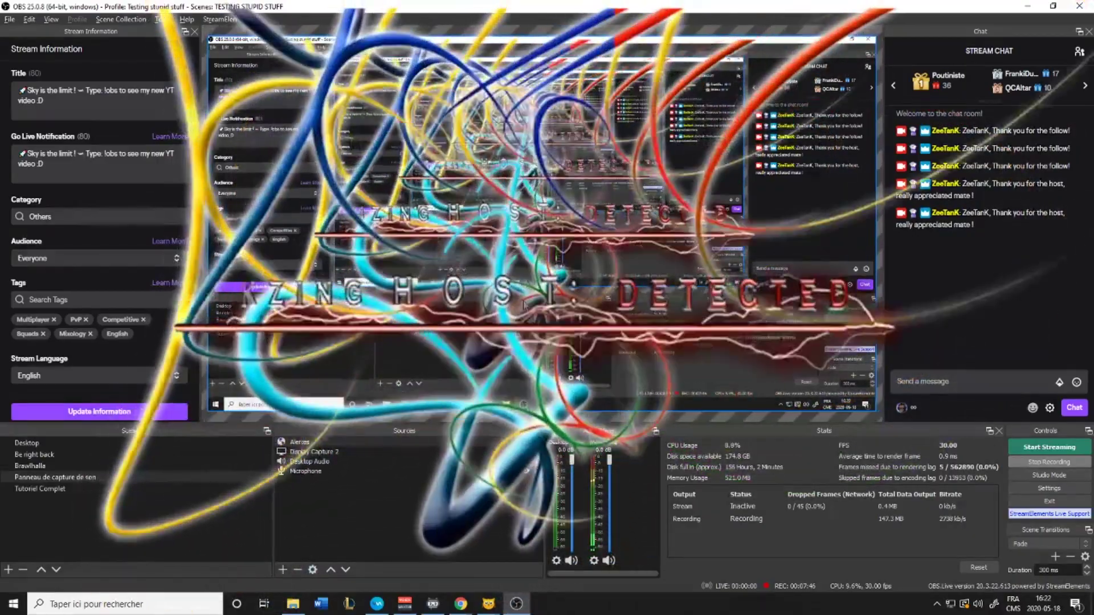
key("alt+Tab")
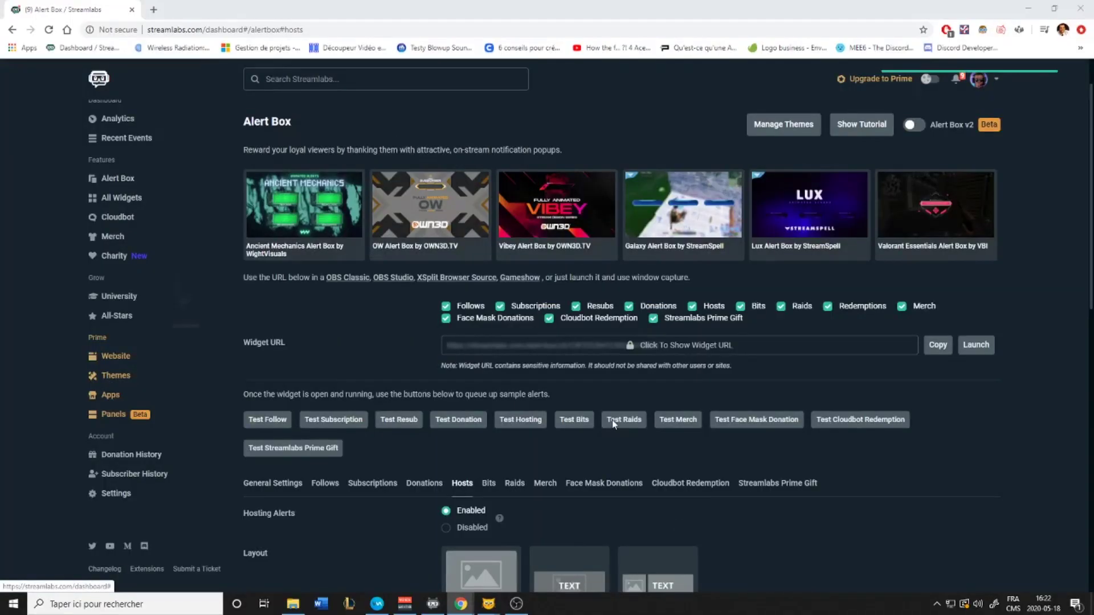
left_click(613, 423)
key("alt+Tab")
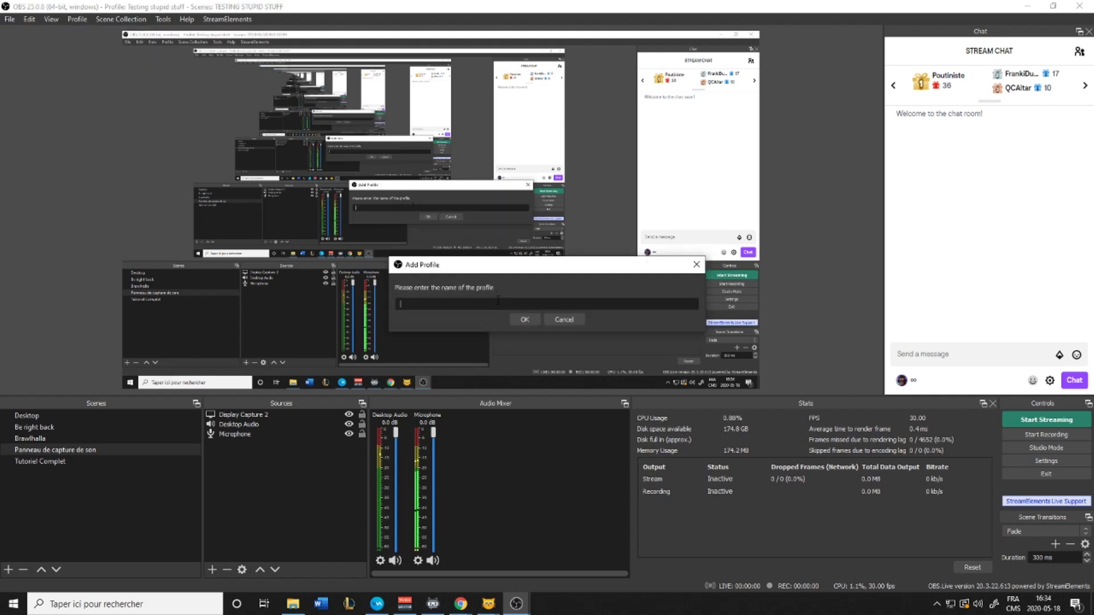
Name the new profile 'Tutoriel complet' and confirm it
type("Tutoriel complet")
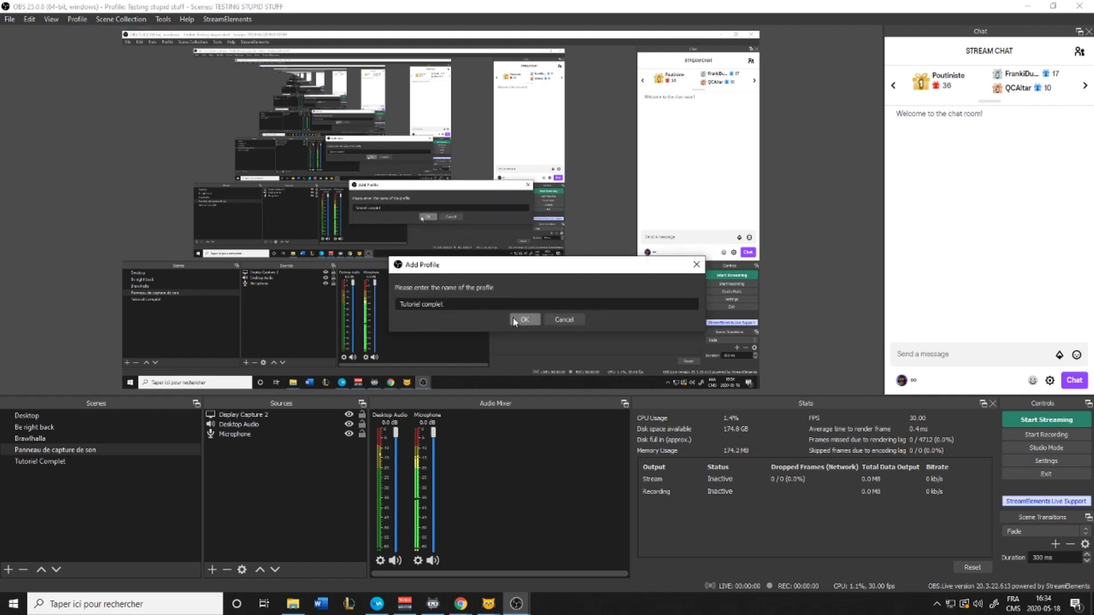
left_click(513, 317)
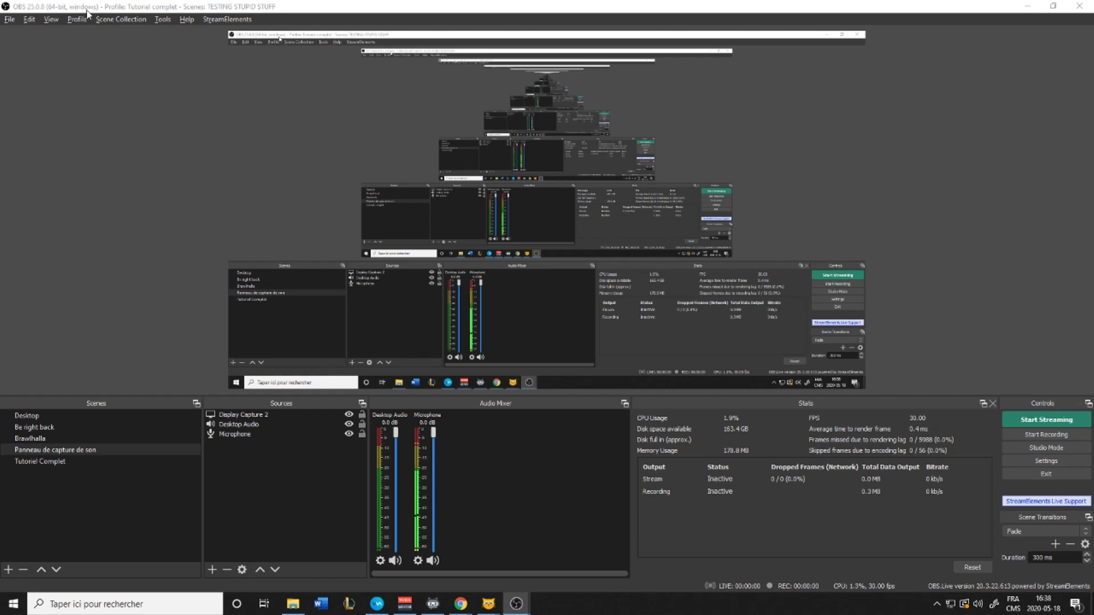
Confirm Tutoriel complet is the active profile, then bring up Settings on the General page
left_click(78, 20)
left_click(83, 17)
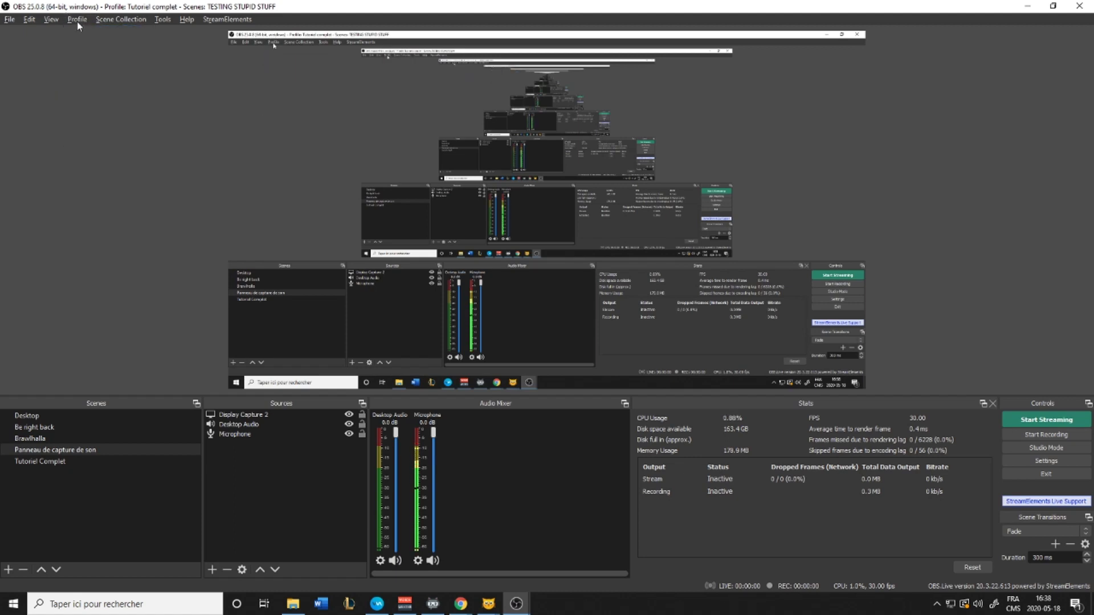
left_click(77, 21)
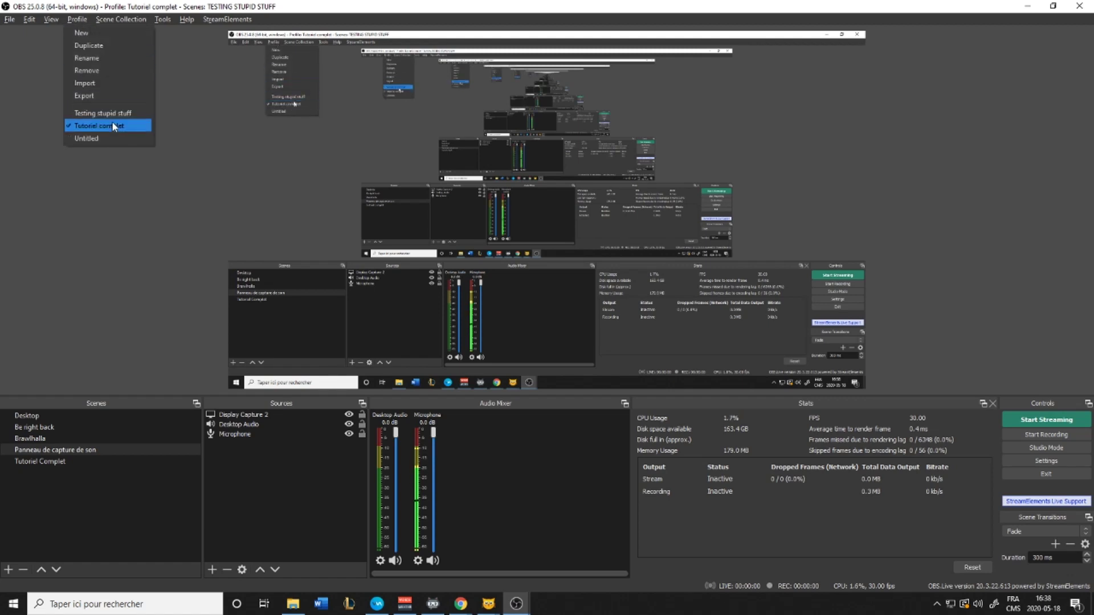
left_click(73, 21)
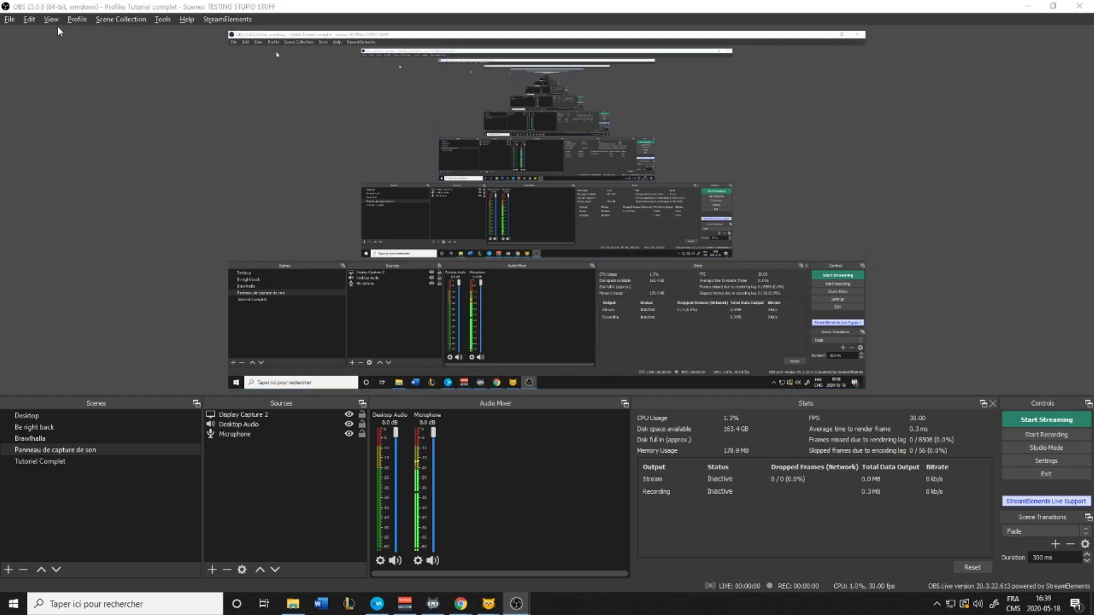
left_click(10, 21)
left_click(23, 63)
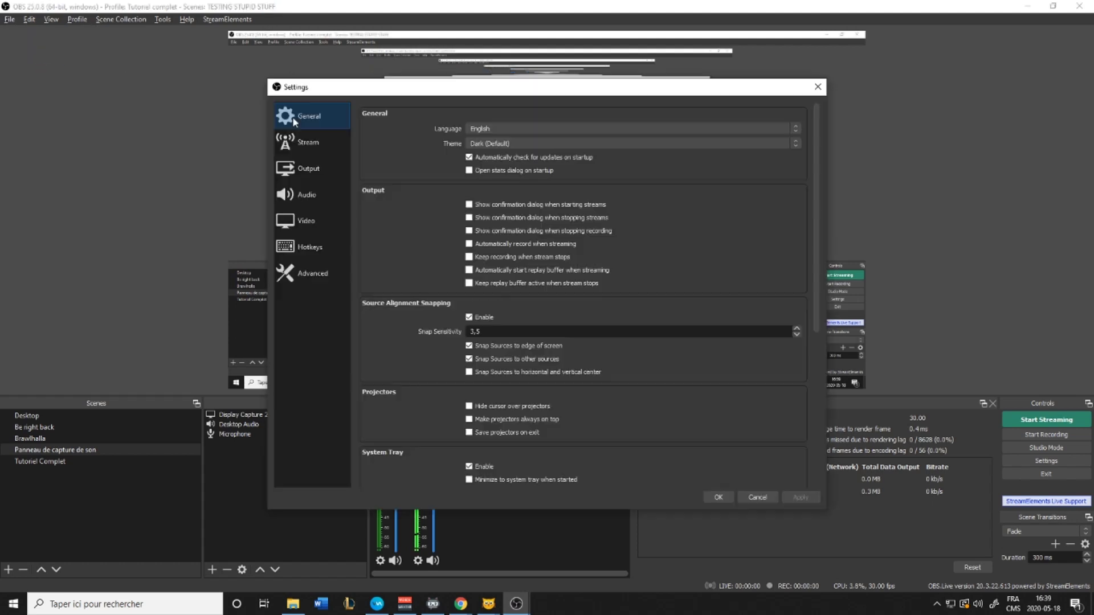
Preview the Rachni and System themes, then set the theme back to Dark (Default)
left_click(548, 143)
left_click(535, 154)
left_click(535, 145)
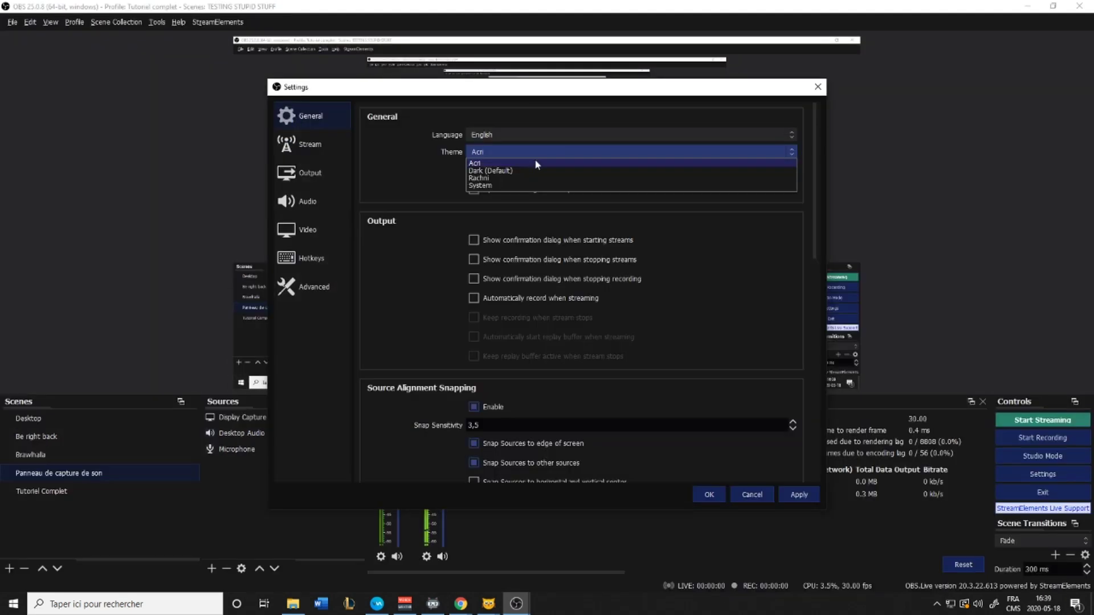
left_click(530, 178)
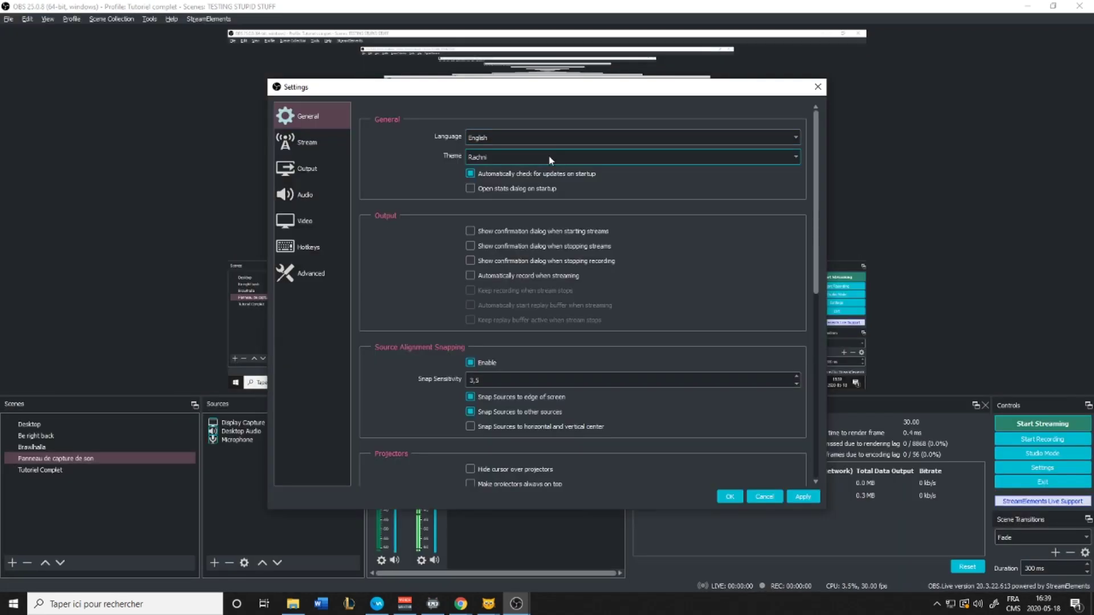
left_click(547, 156)
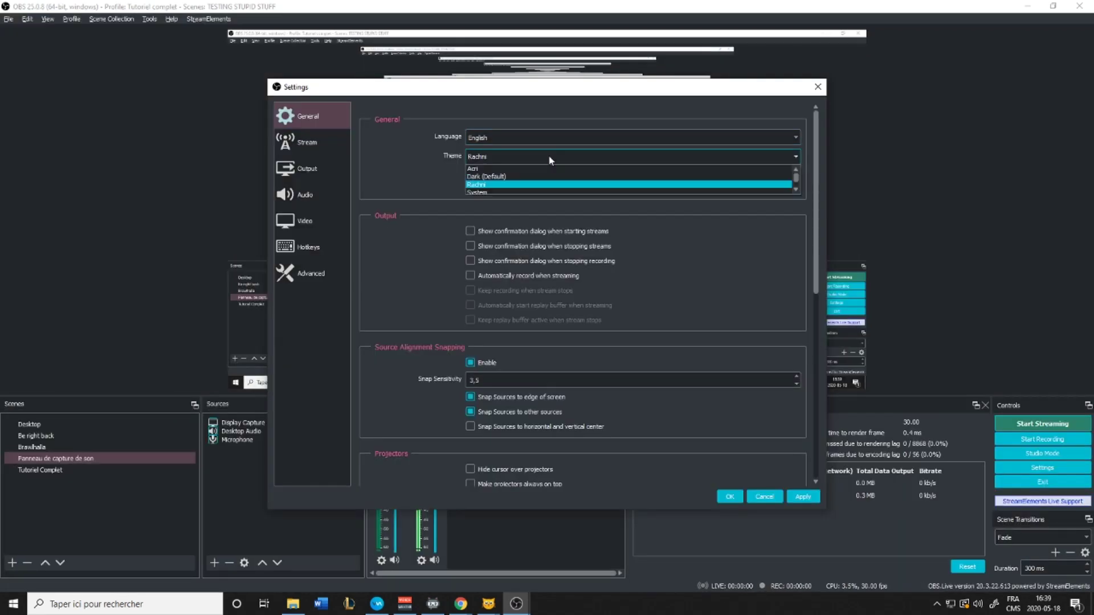
left_click(540, 192)
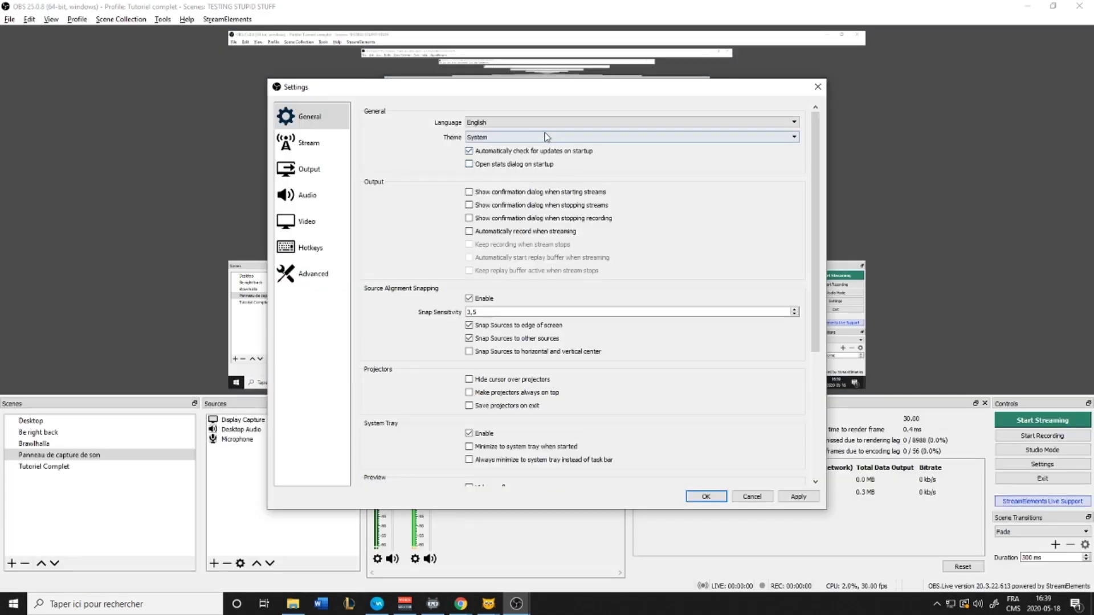
left_click(542, 136)
left_click(538, 154)
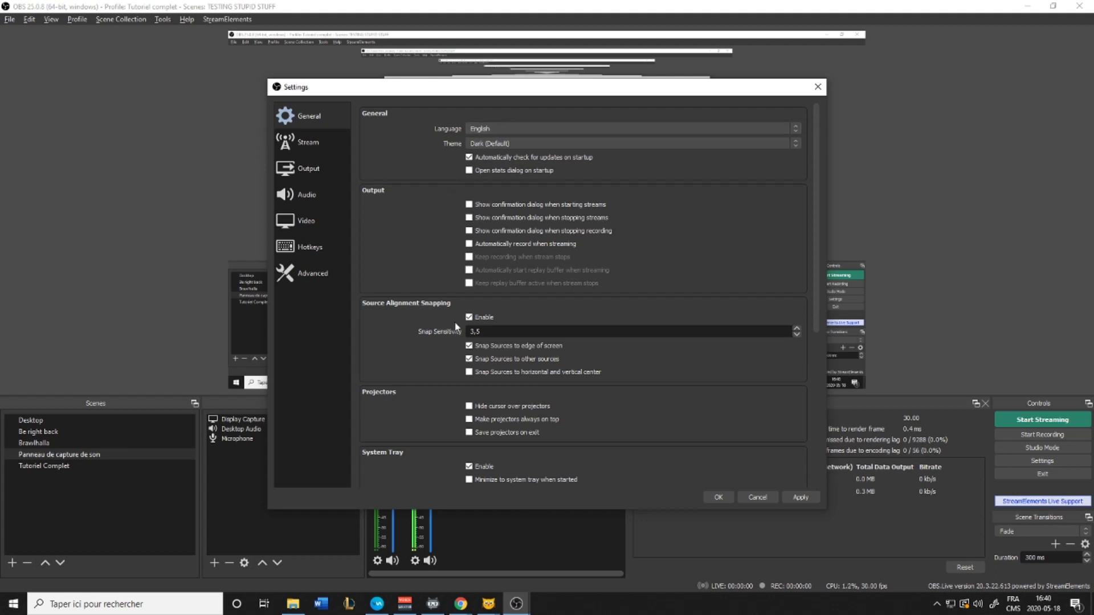
Show the Stream settings page, with Twitch as the service
scroll(396, 464, "down", 8)
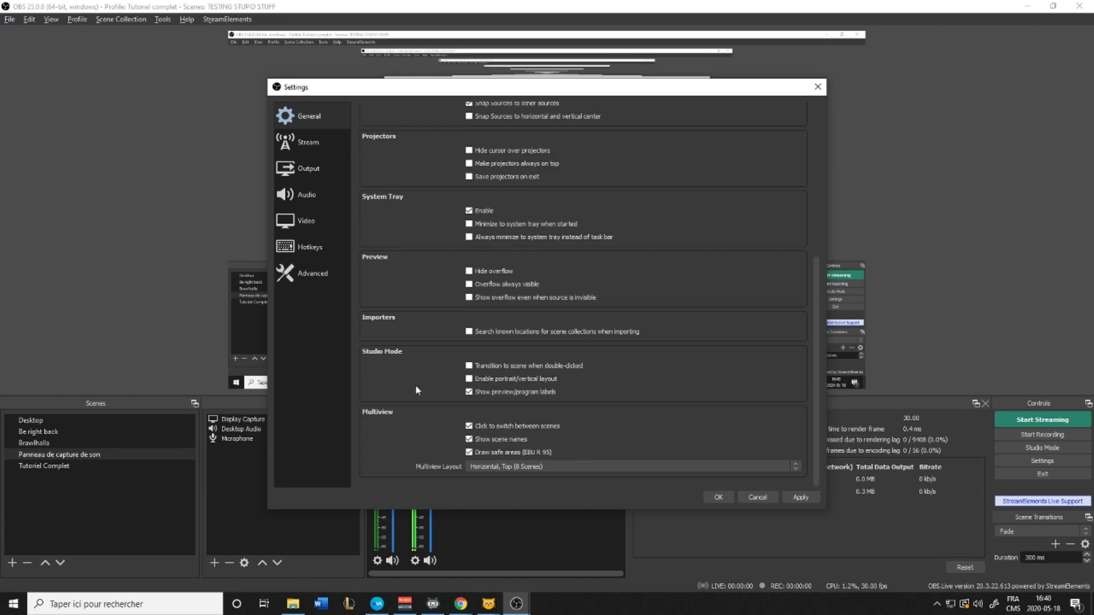
scroll(419, 302, "up", 5)
scroll(417, 305, "up", 1)
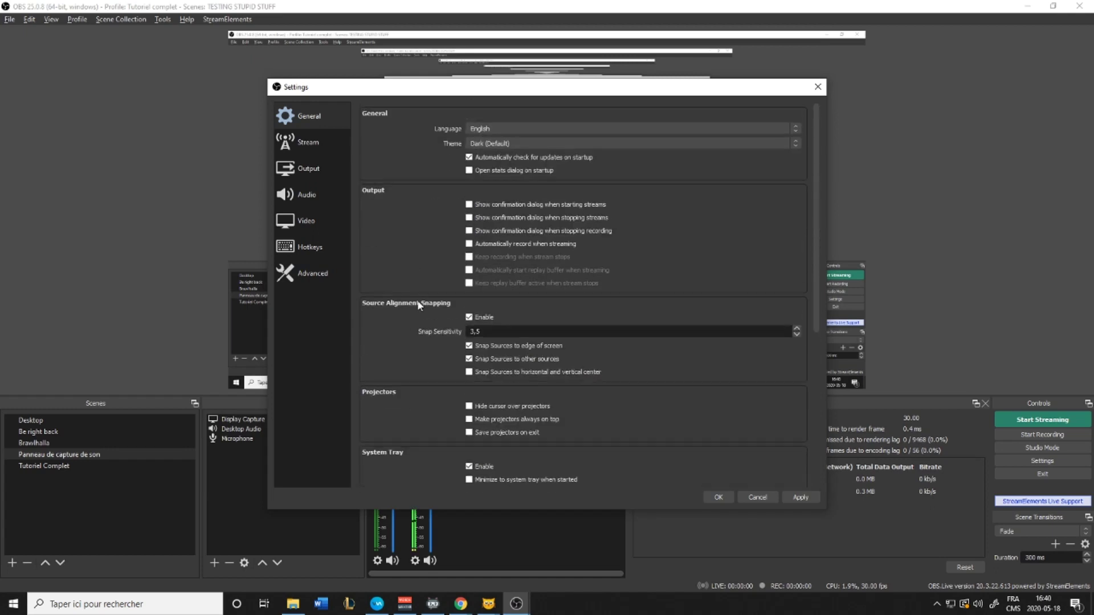
left_click(318, 140)
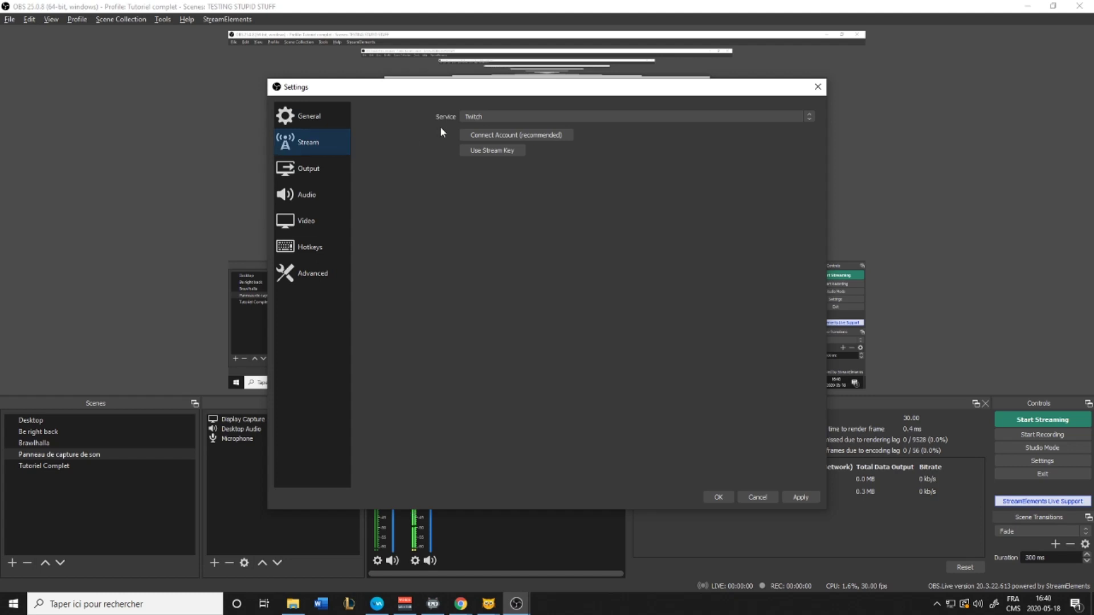
Keep Twitch selected as the streaming service and move to the Output settings
left_click(480, 117)
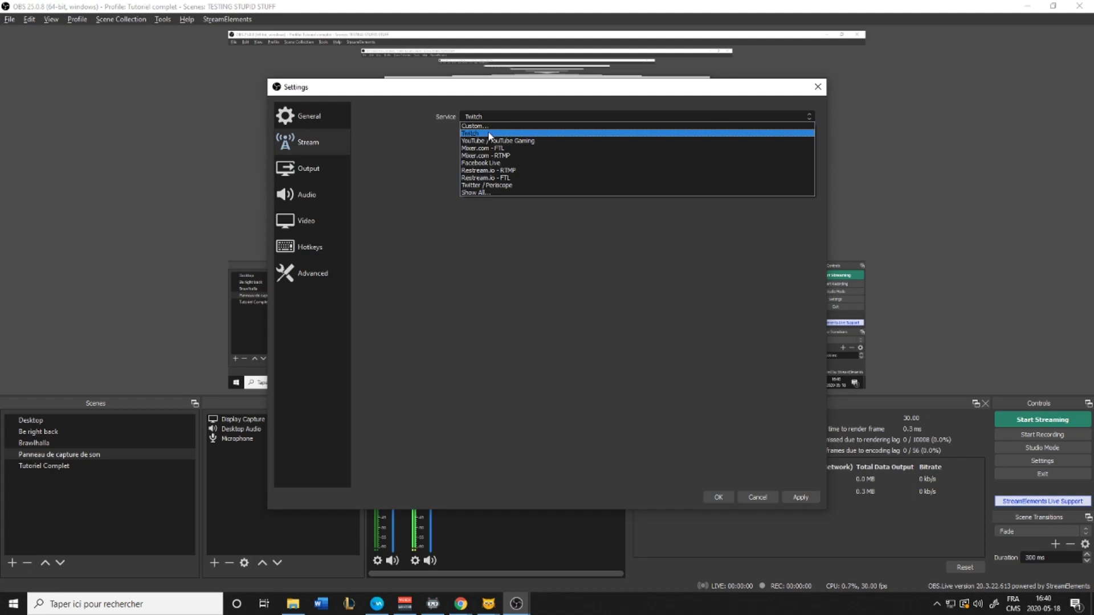
left_click(489, 136)
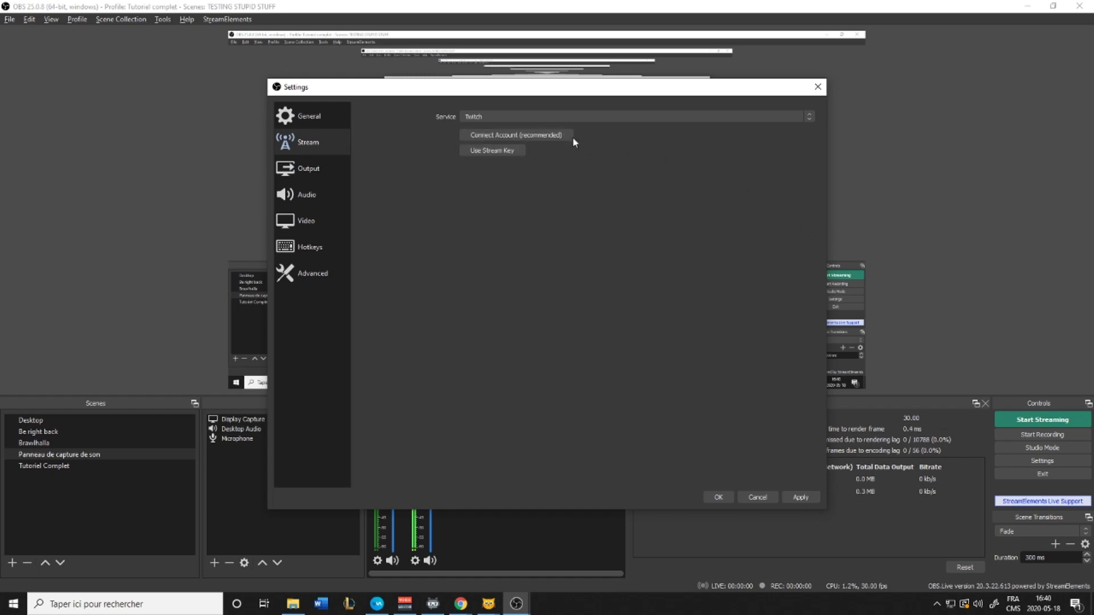
left_click(1036, 437)
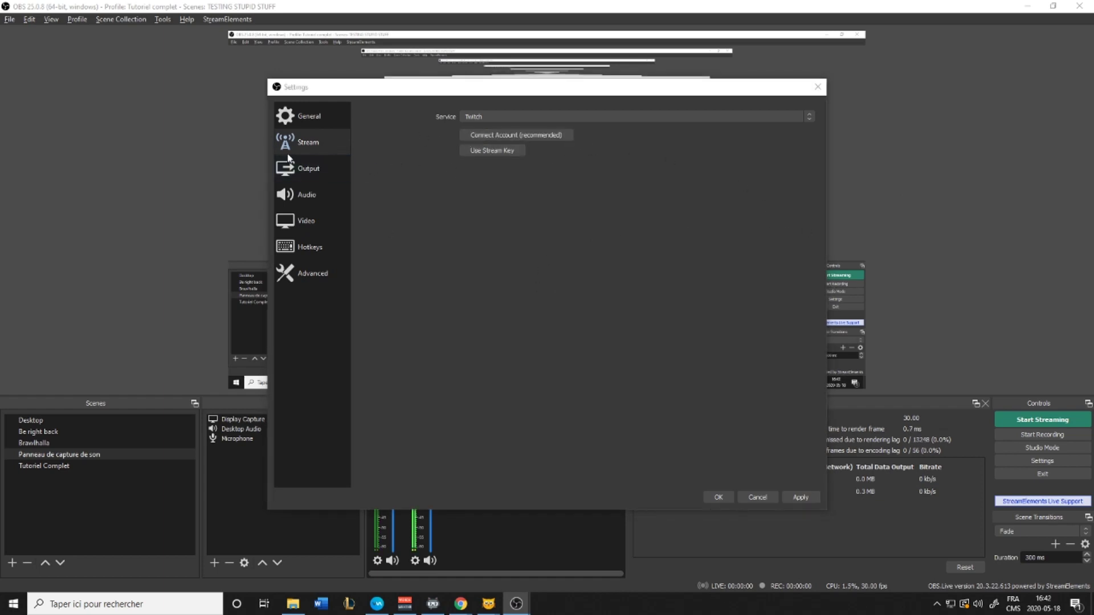
left_click(298, 170)
Leave Output Mode on Simple and switch to the Speedtest by Ookla page in Chrome
left_click(513, 113)
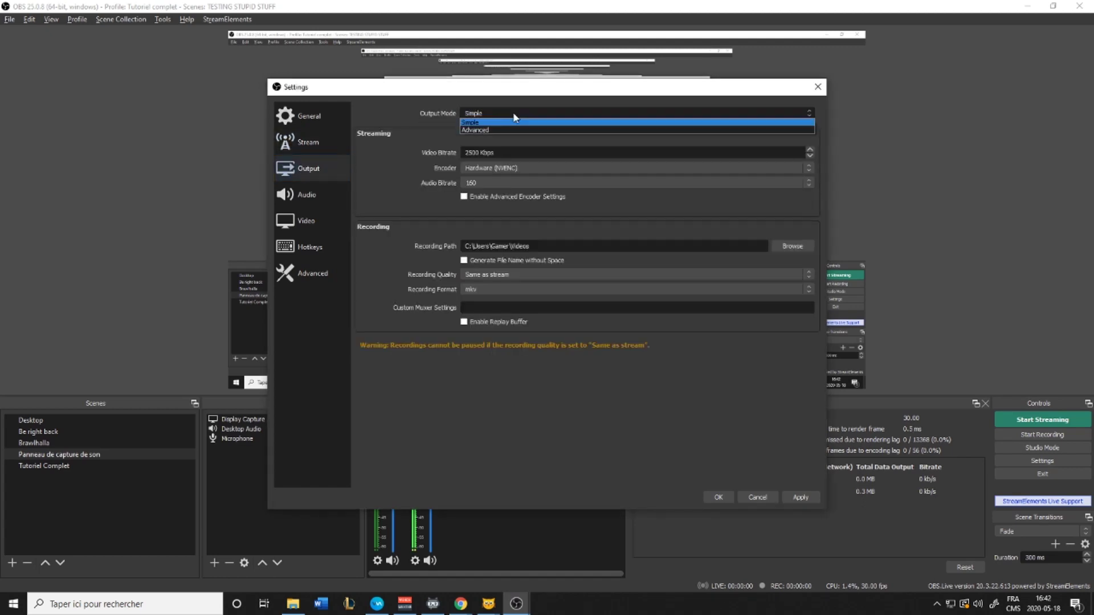
left_click(519, 122)
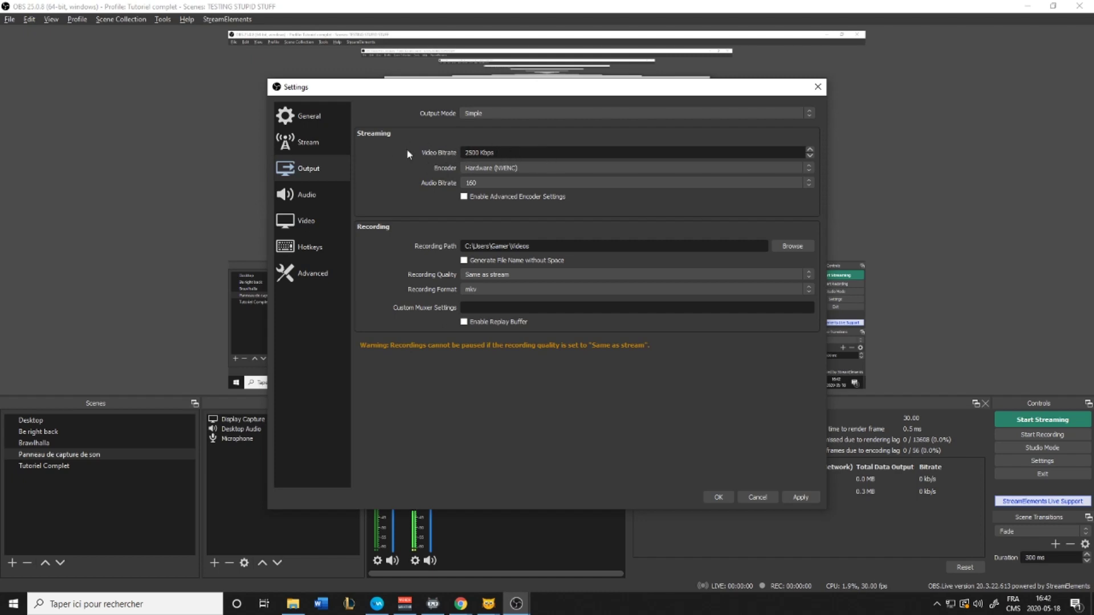
key("alt+Tab")
key("alt+Tab")
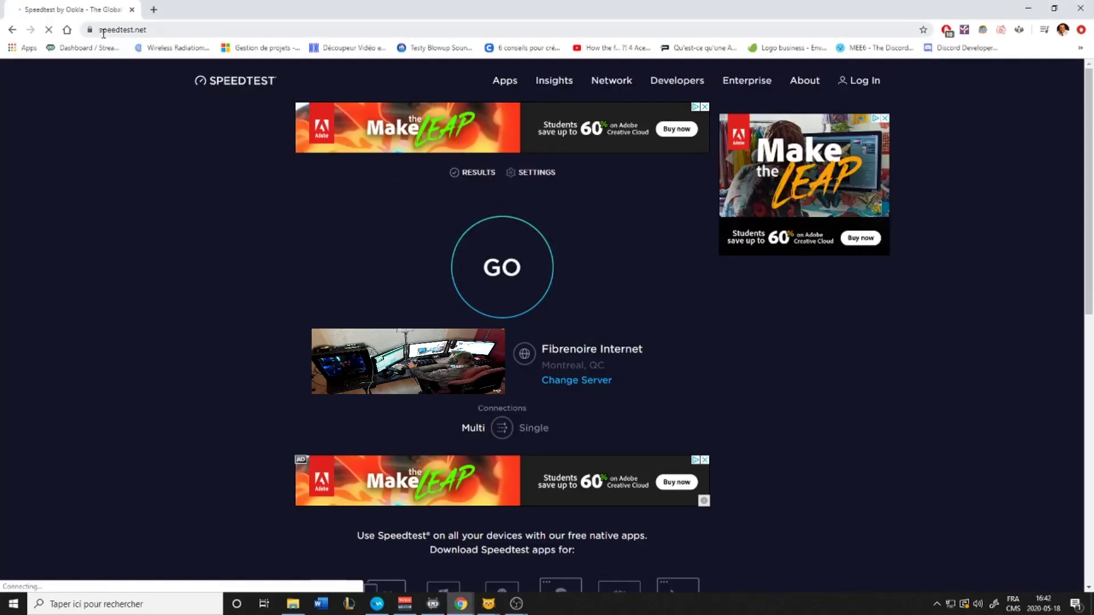
Run the speed test, getting 12 ms ping, 112.88 Mbps download and 34.66 Mbps upload
left_click(517, 278)
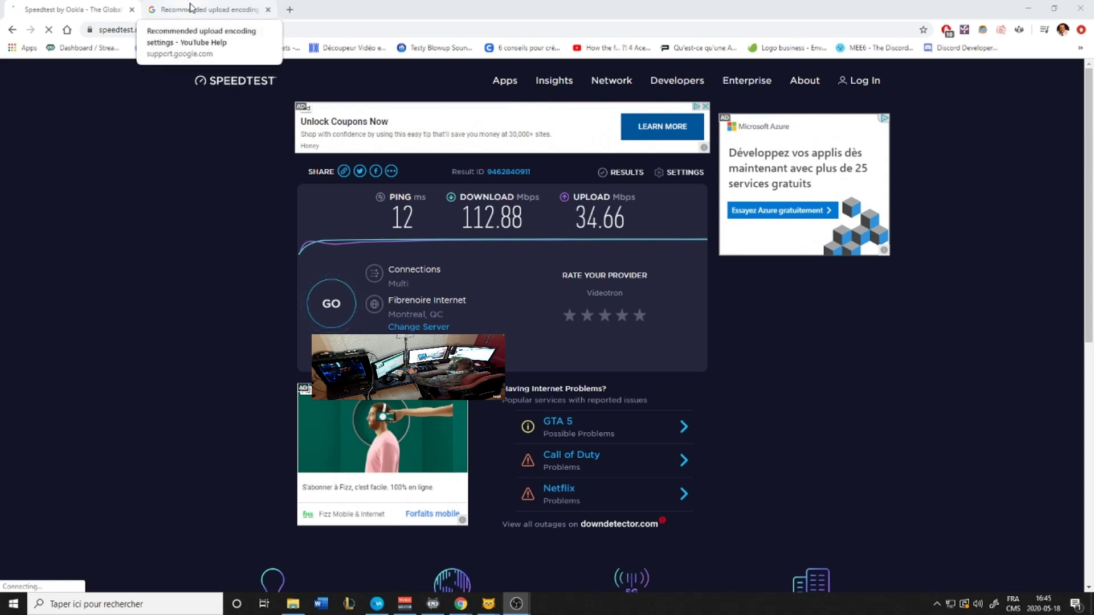
Switch to YouTube's recommended upload encoding page and scroll to the SDR and HDR bitrate tables
left_click(194, 9)
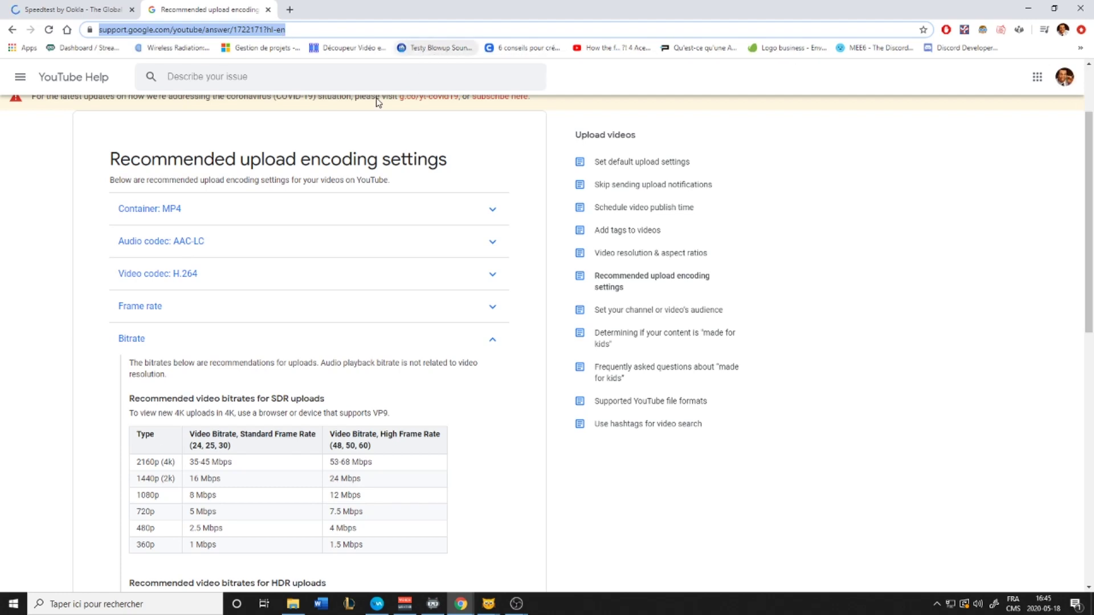
scroll(270, 324, "up", 2)
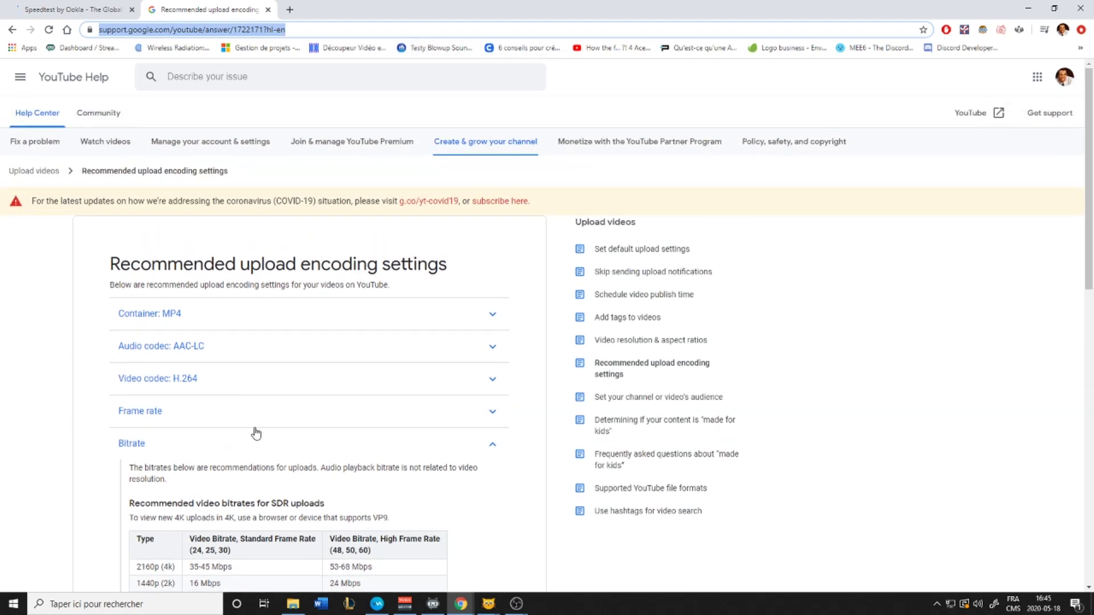
scroll(254, 427, "down", 1)
scroll(143, 399, "down", 5)
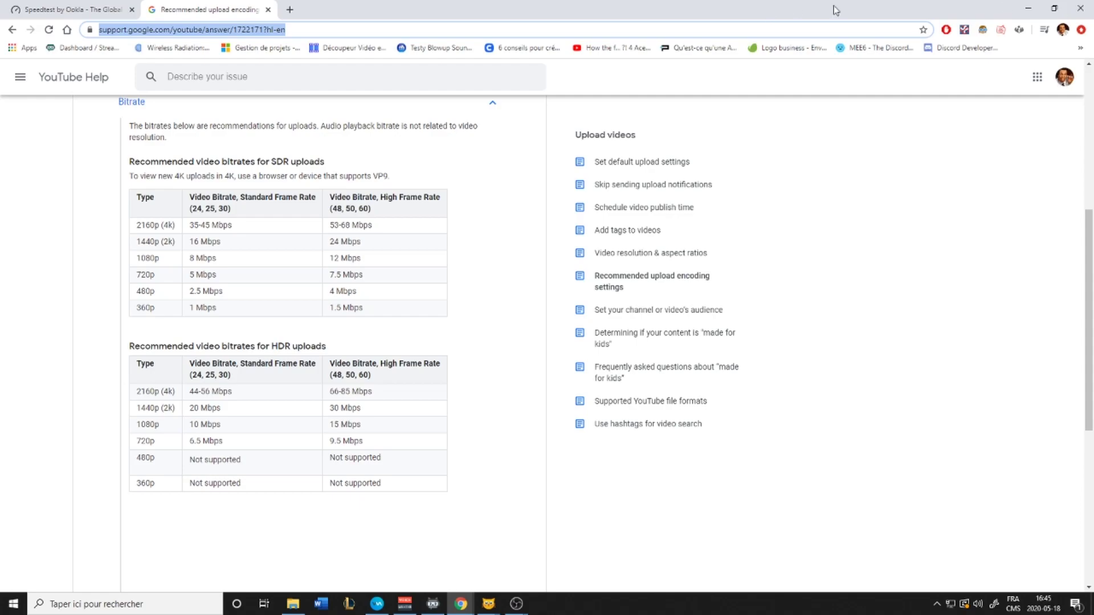
Return to OBS's Output settings and drag the Settings window left to uncover the stats
left_click(1030, 10)
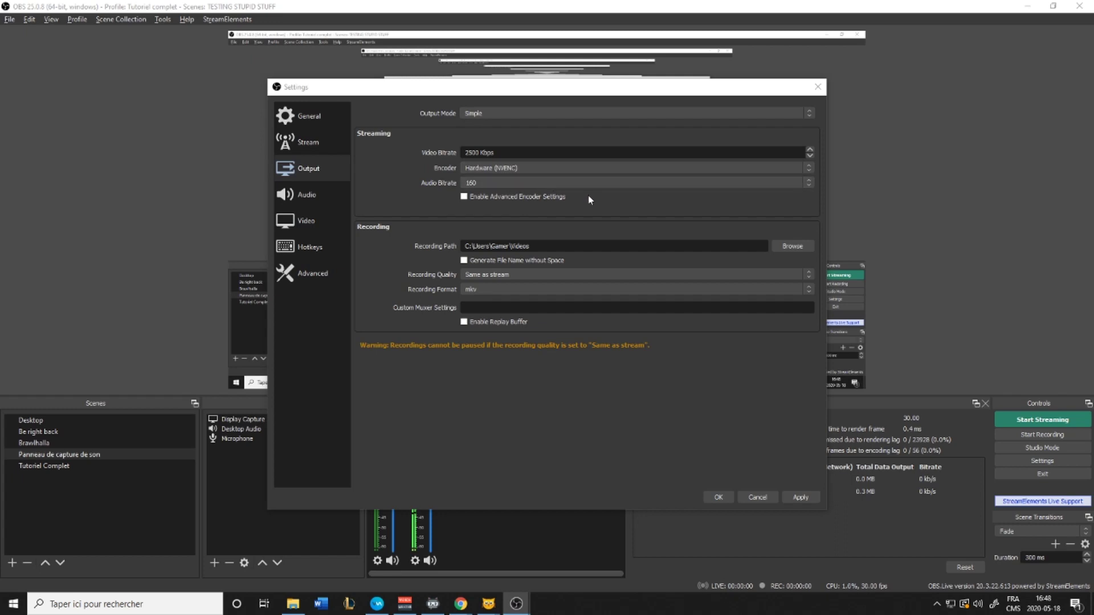
left_click_drag(655, 81, 438, 82)
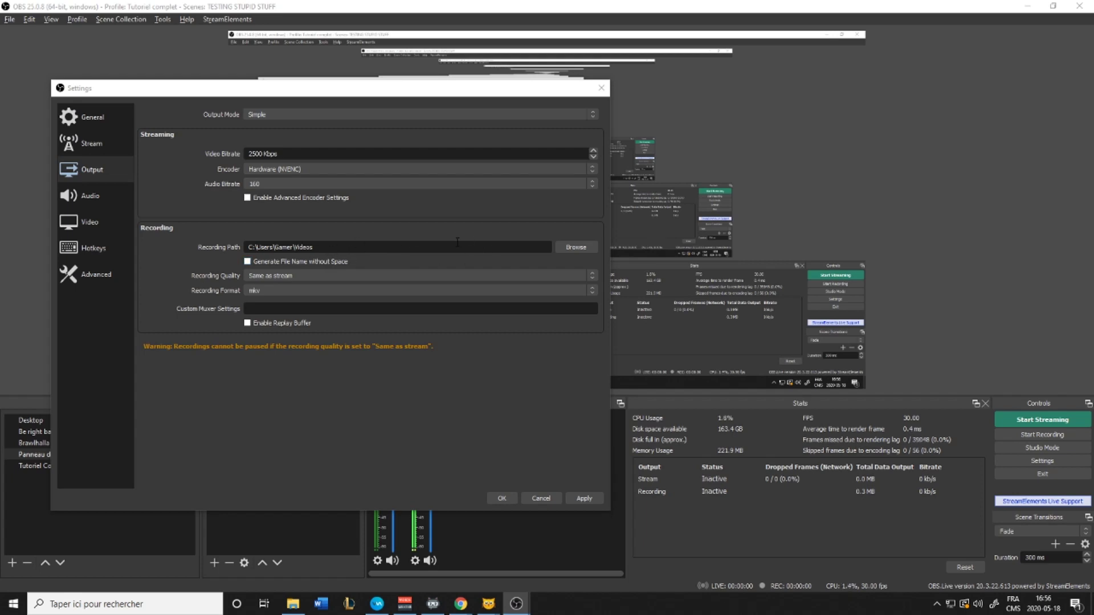
left_click(575, 249)
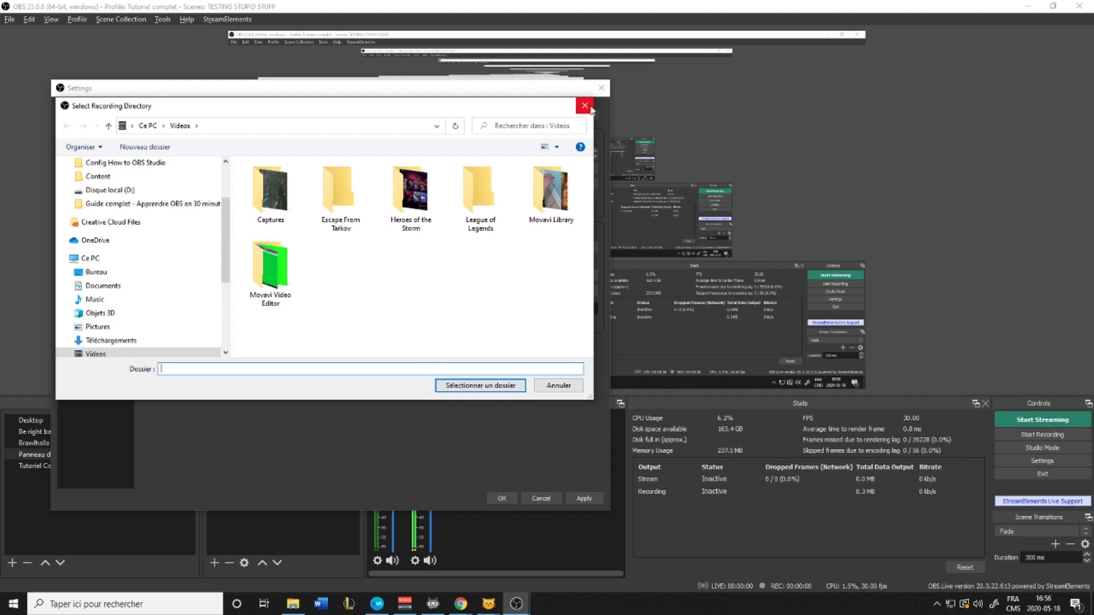
left_click(584, 106)
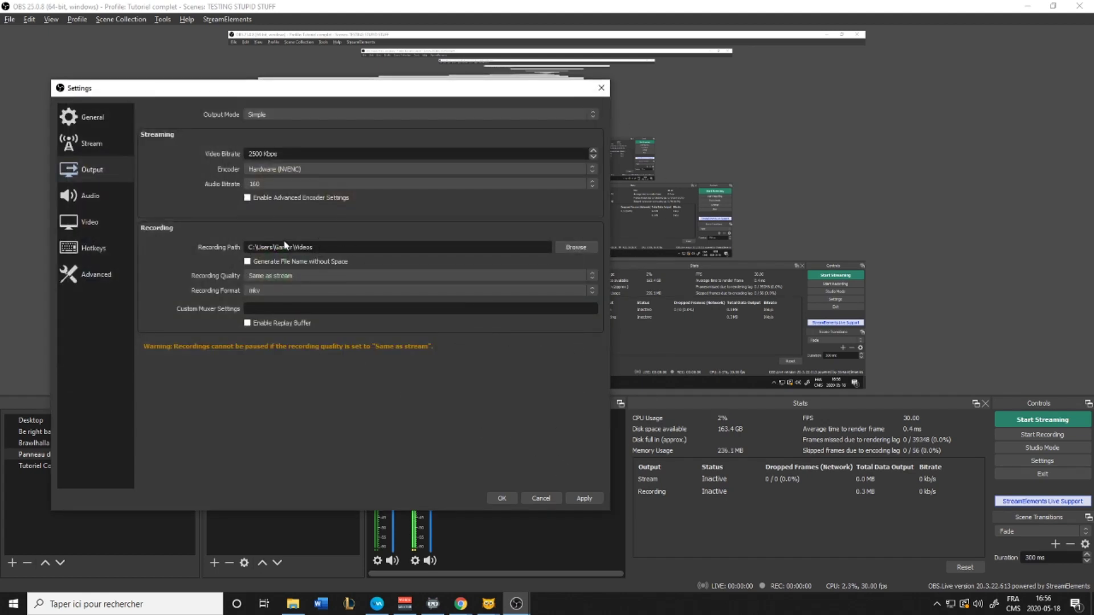
left_click(266, 297)
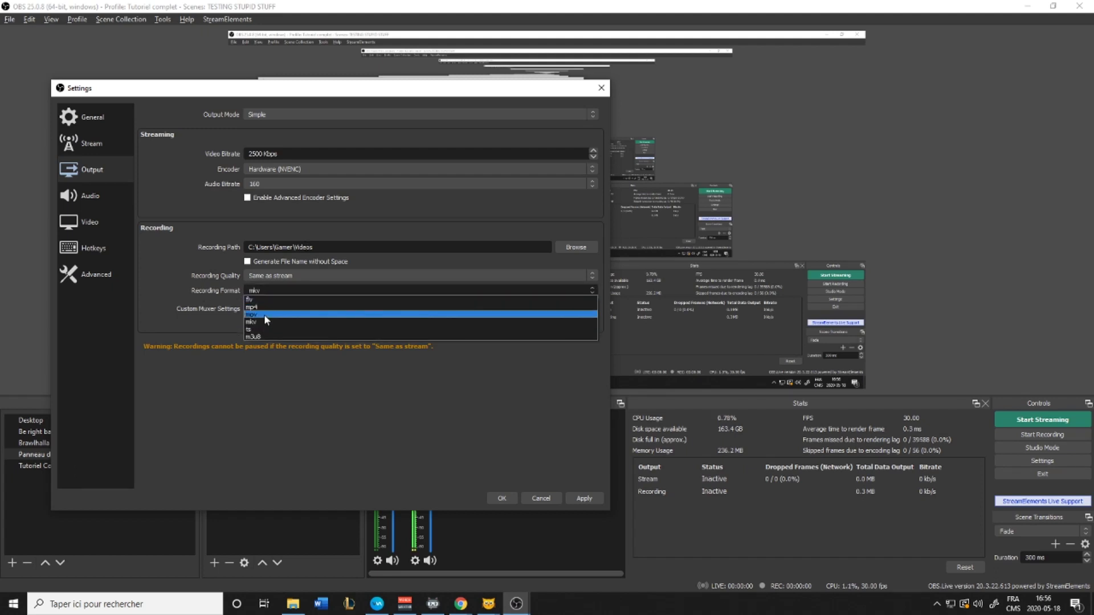
left_click(268, 256)
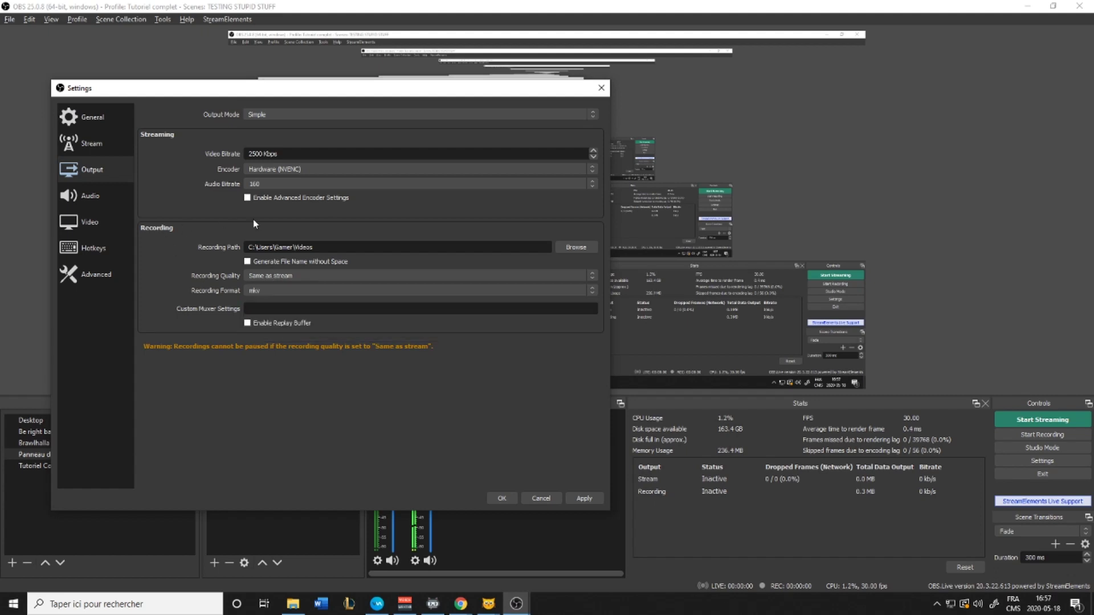
Review the audio devices, then show the Video page with 1920x1080 canvas and 1280x720 output
left_click(99, 197)
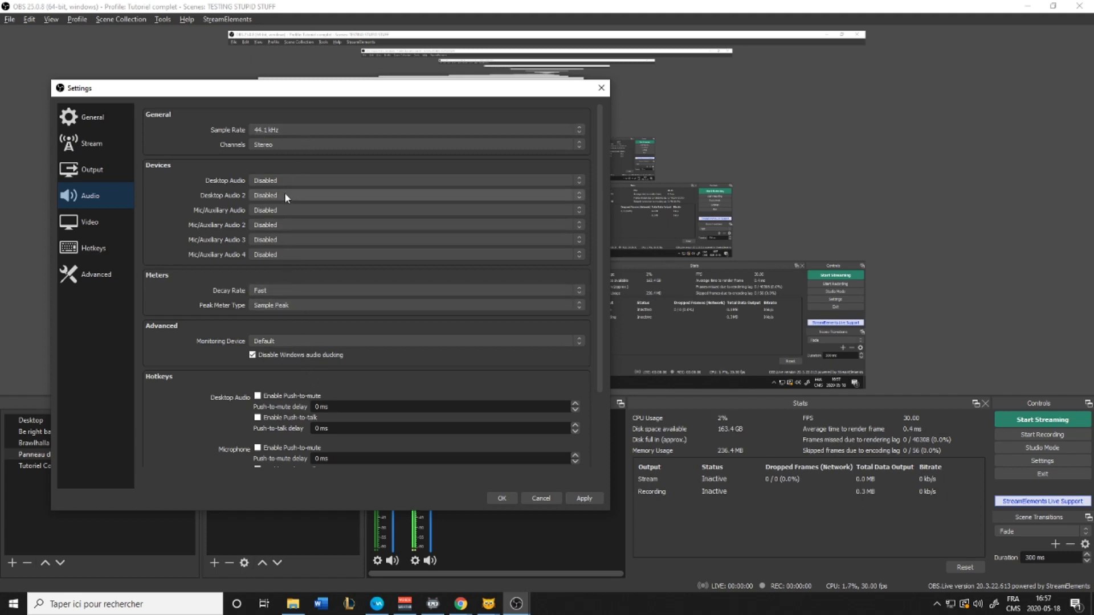
scroll(288, 376, "down", 2)
scroll(239, 350, "up", 2)
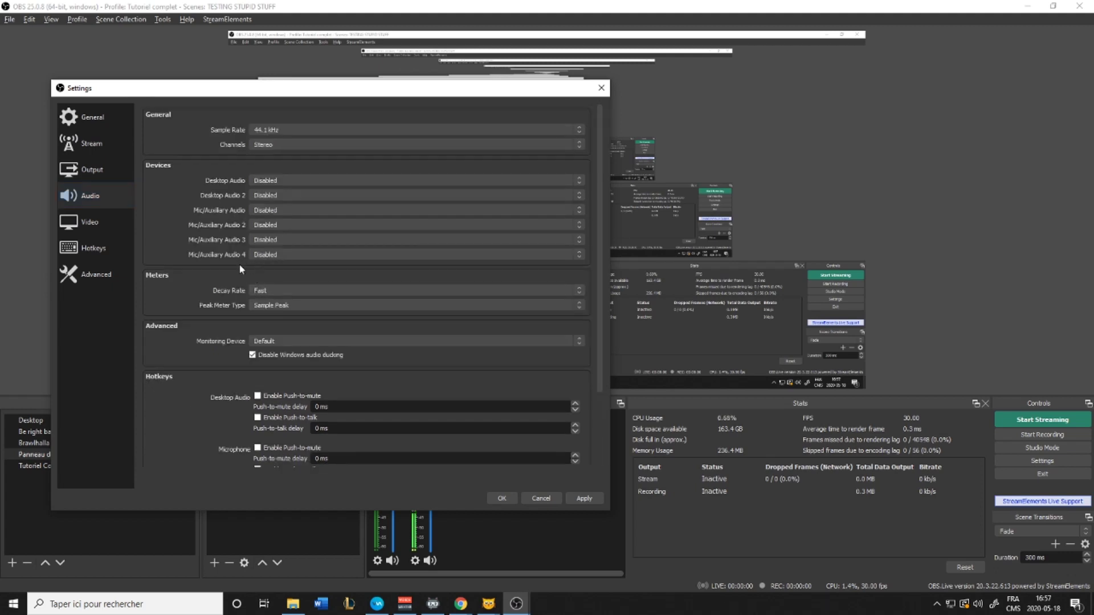
left_click(109, 225)
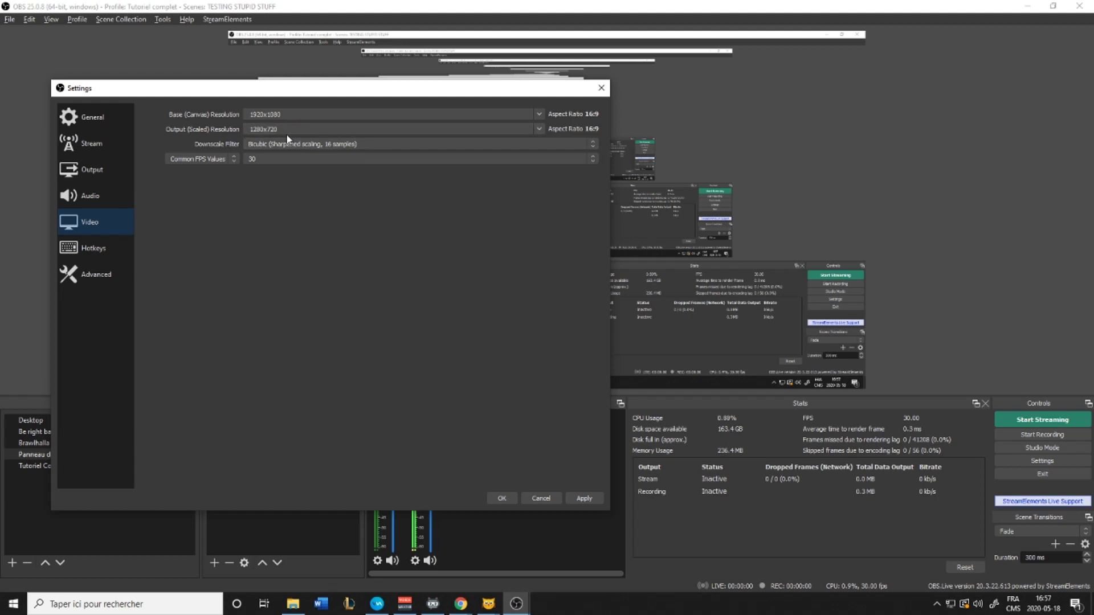
Leave the downscale filter on Bicubic and go to the Hotkeys page
left_click(369, 144)
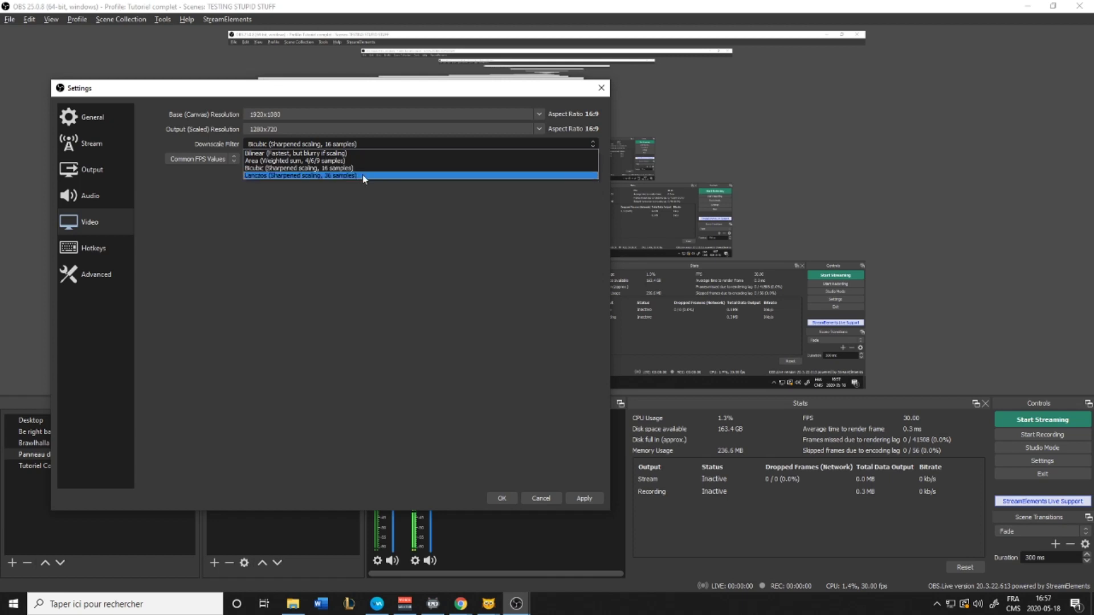
left_click(106, 218)
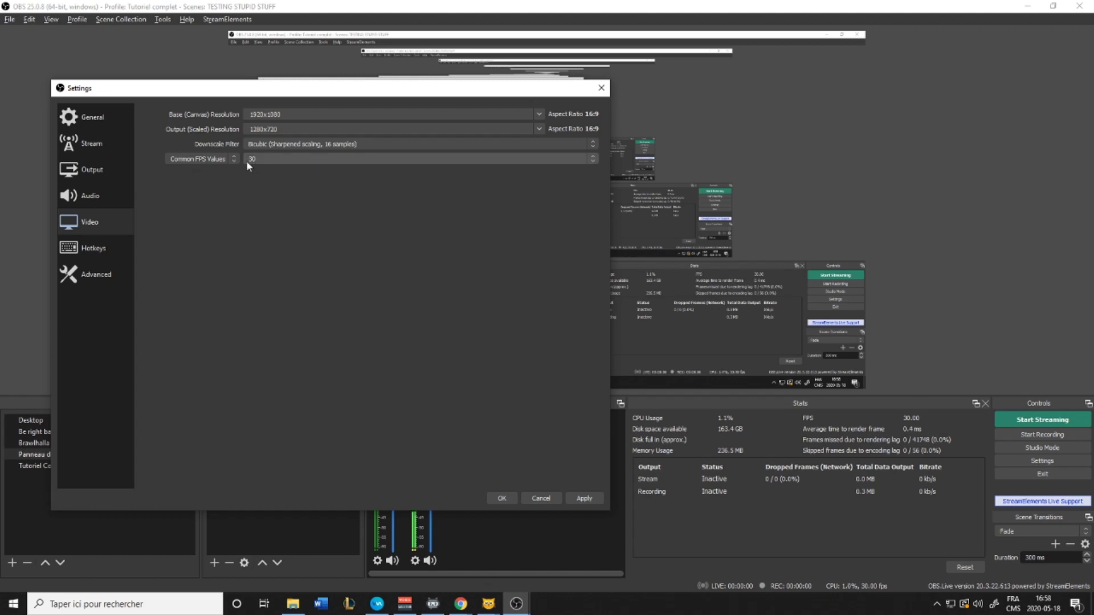
left_click(91, 249)
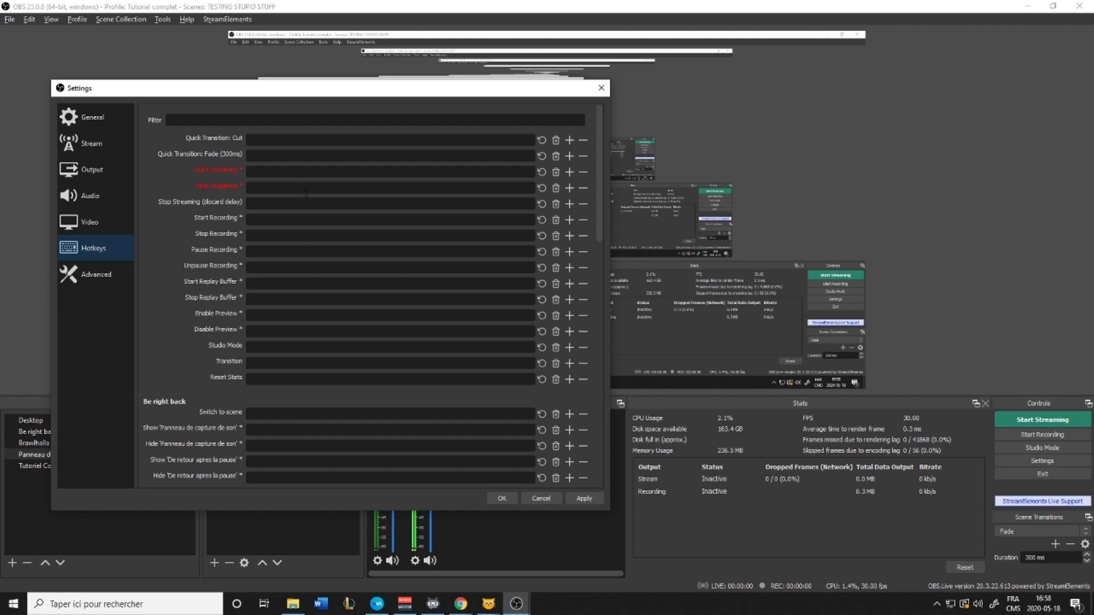
Review the hotkeys and Advanced options (Process Priority High), then apply and close Settings
scroll(311, 205, "down", 15)
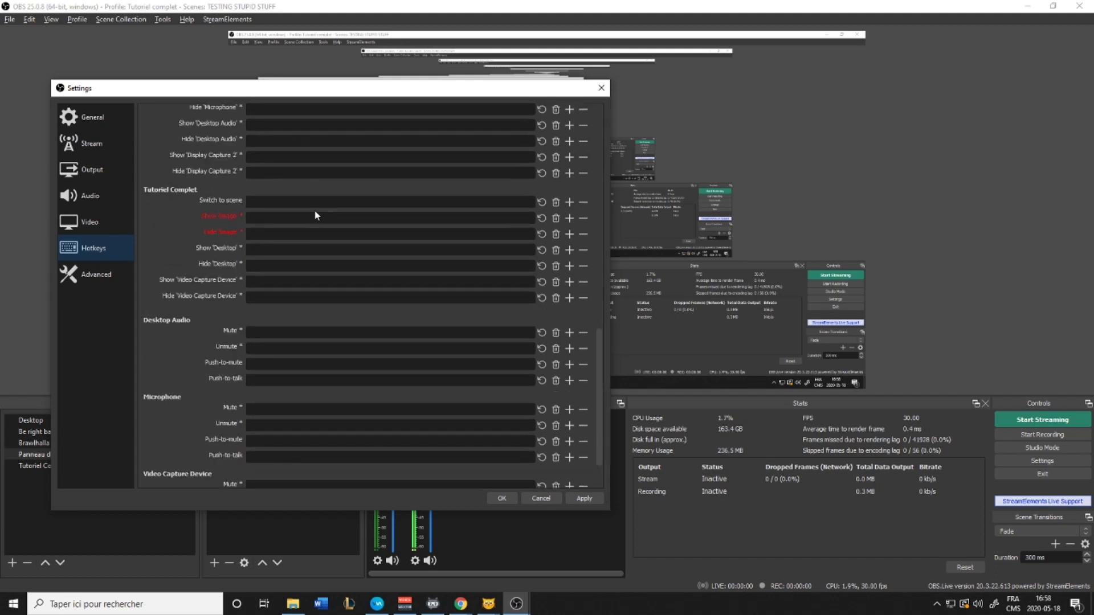
scroll(317, 215, "up", 15)
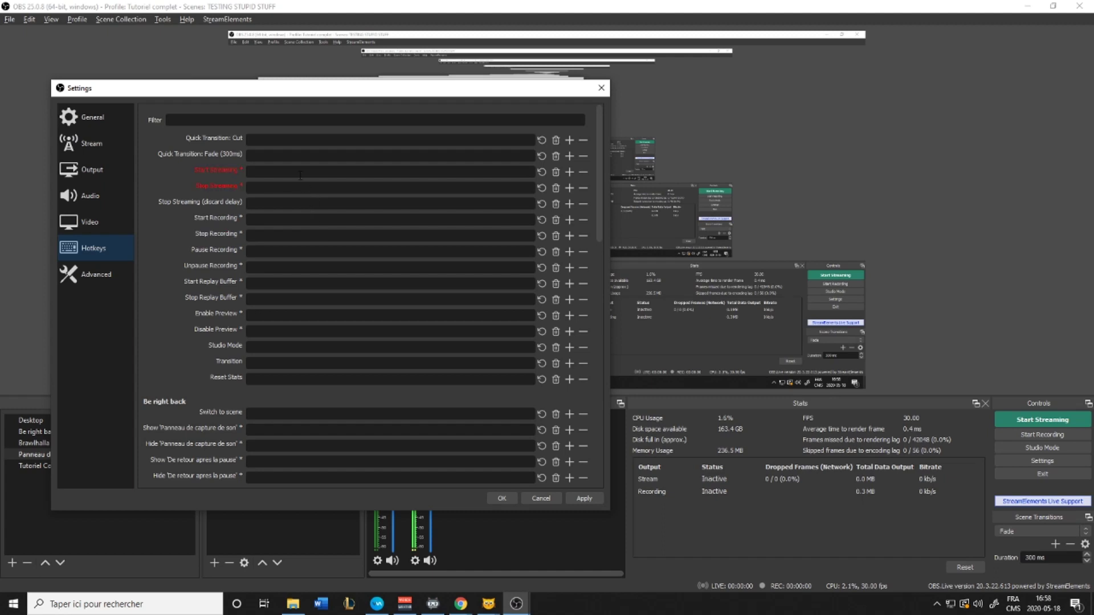
left_click(104, 285)
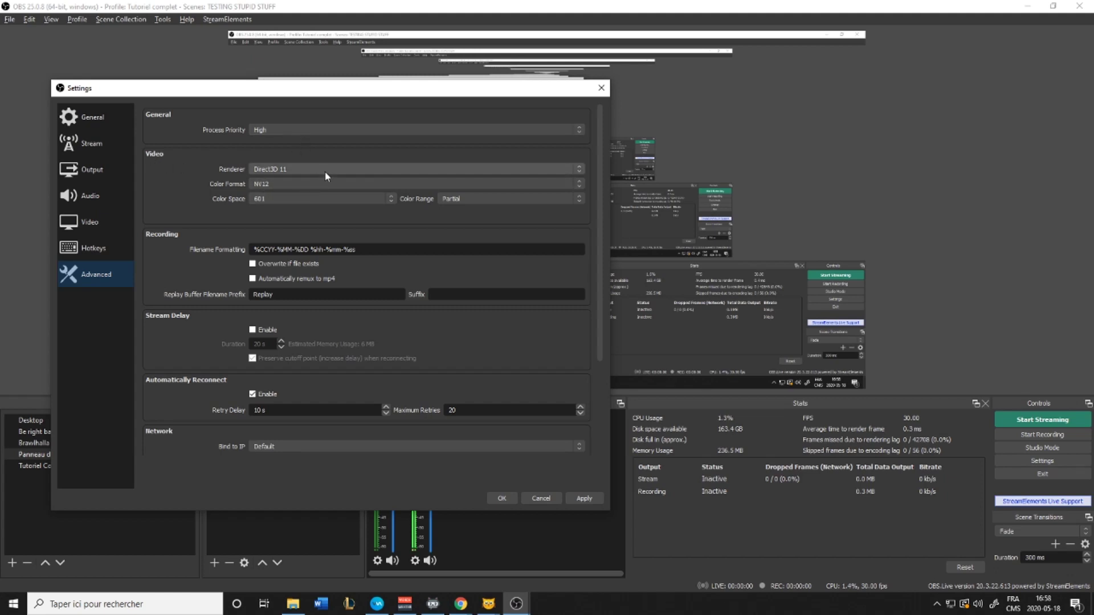
scroll(222, 219, "down", 3)
scroll(222, 223, "up", 3)
scroll(220, 235, "down", 3)
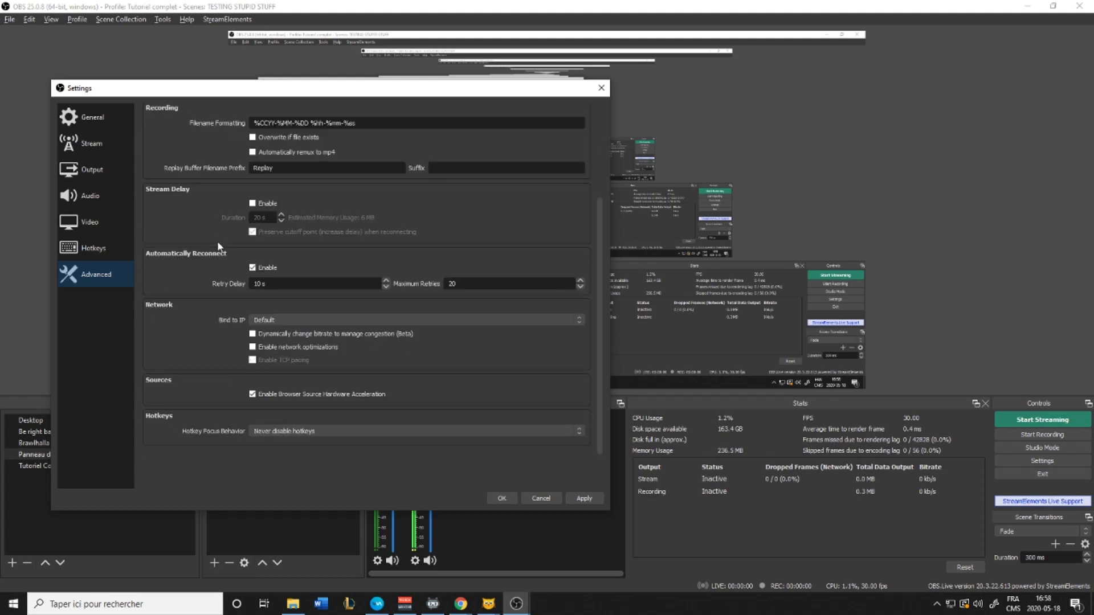
left_click(581, 497)
key("Escape")
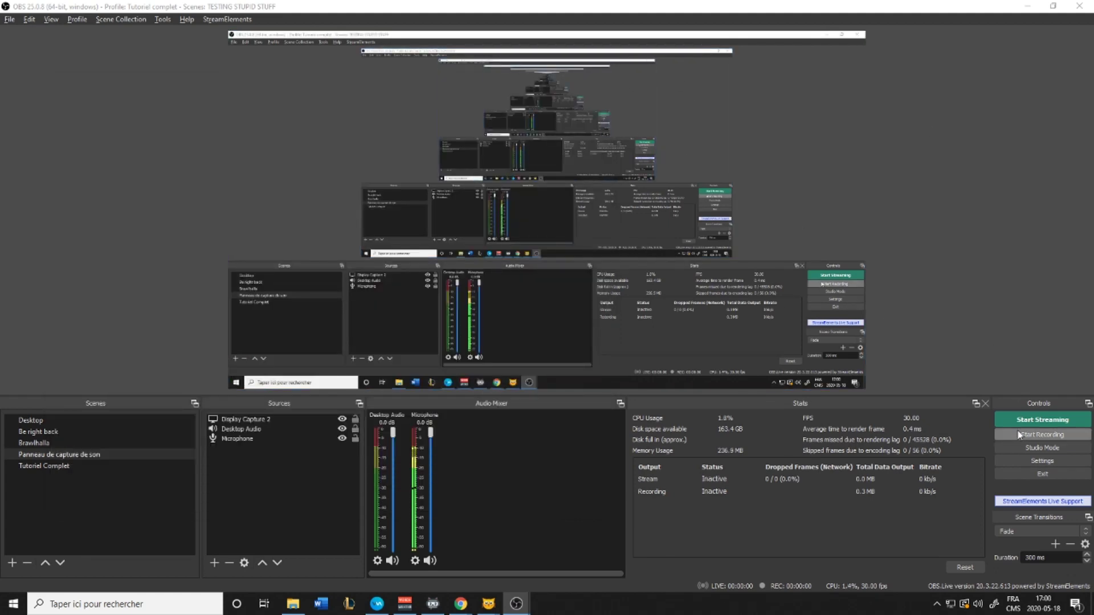
left_click(1037, 435)
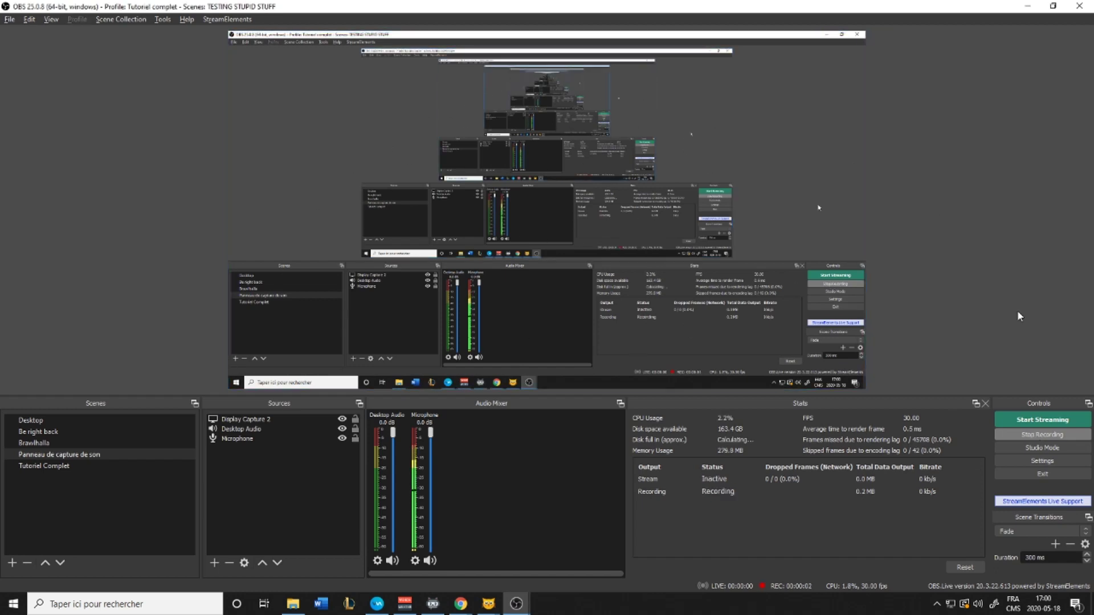
left_click(1045, 433)
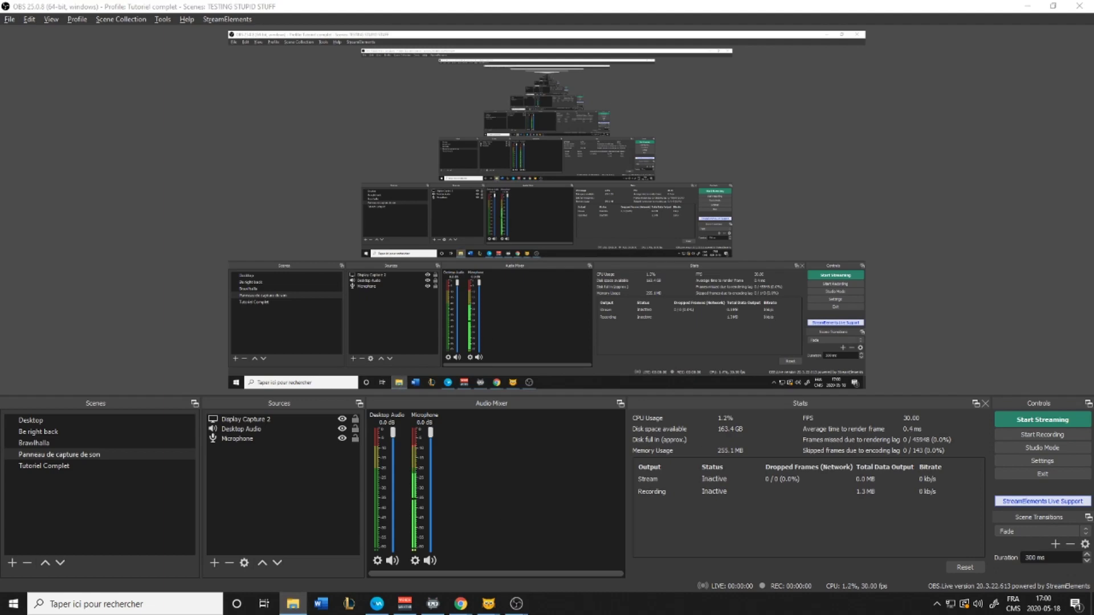
double_click(998, 295)
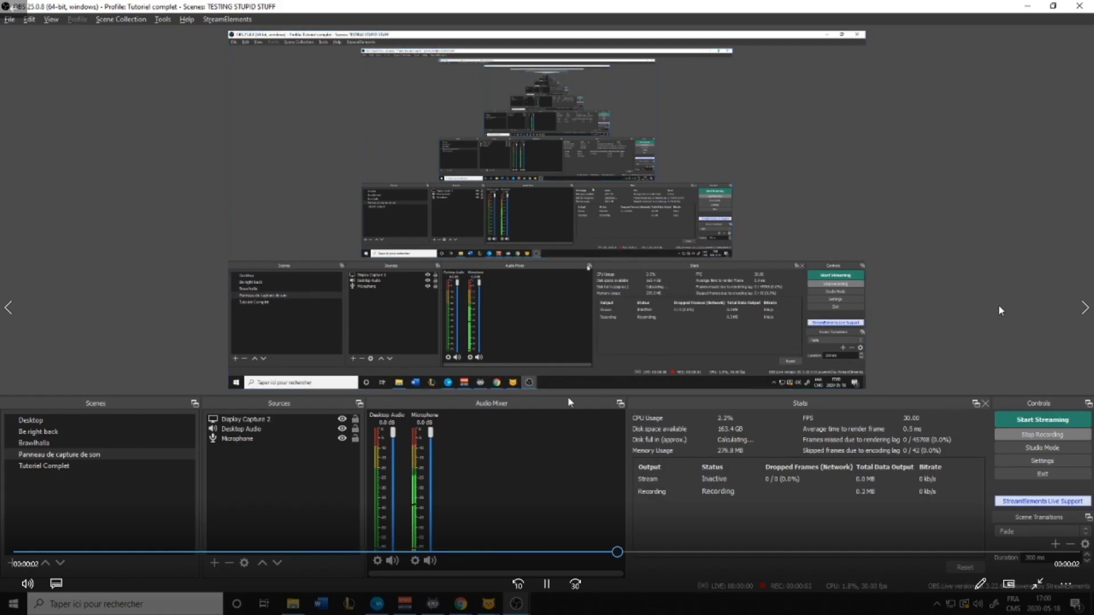
key("alt+F4")
left_click_drag(988, 304, 999, 327)
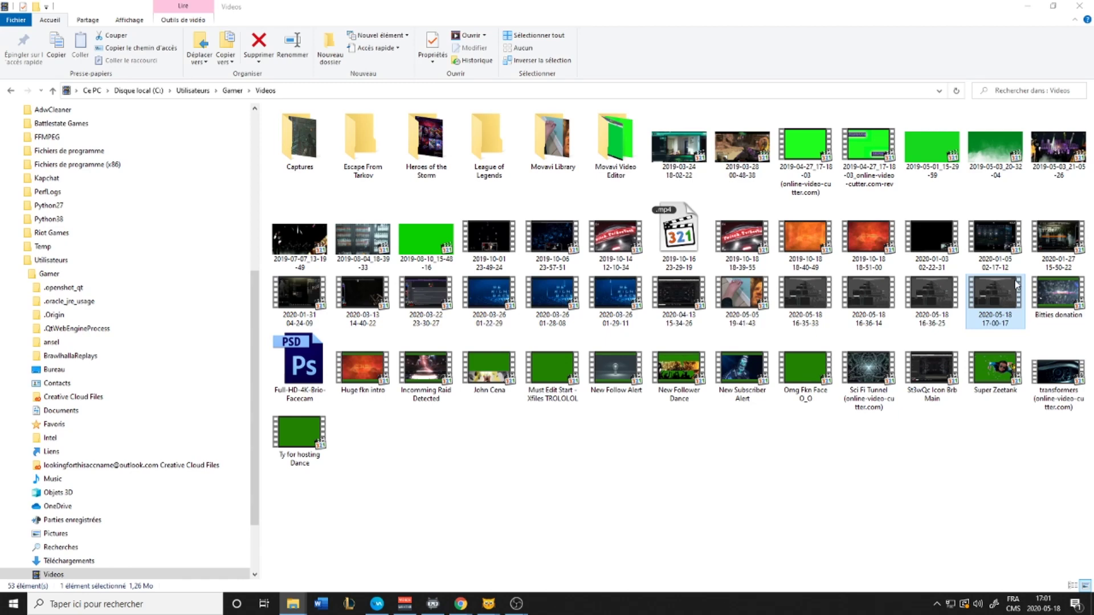
Close the File Explorer Videos window to return to OBS Studio
left_click(1081, 7)
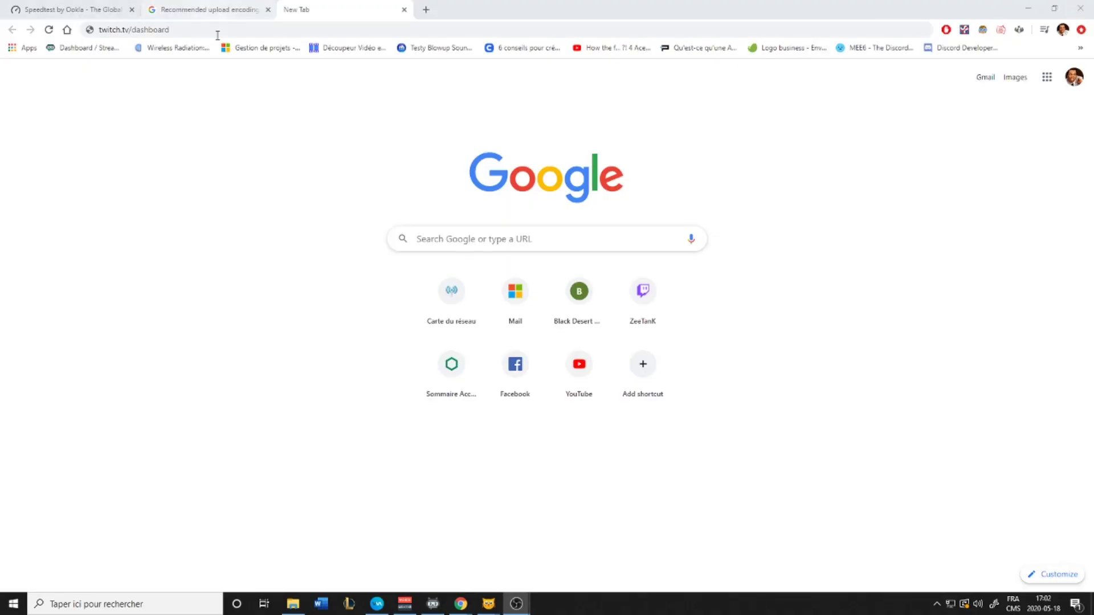
Load twitch.tv/dashboard and copy the primary stream key from Preferences > Channel
left_click(188, 29)
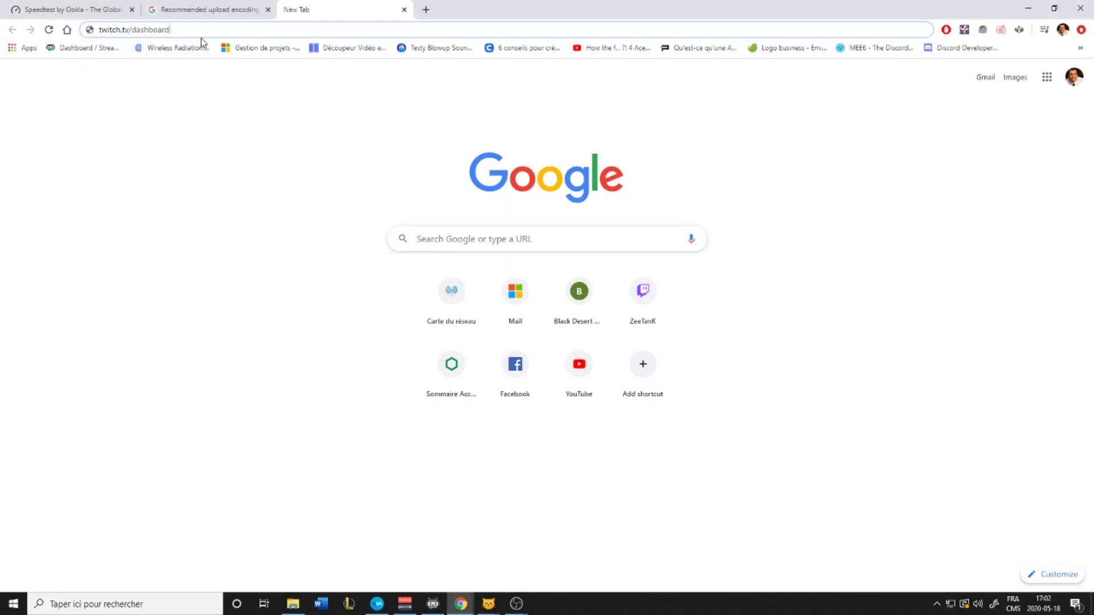
key("Return")
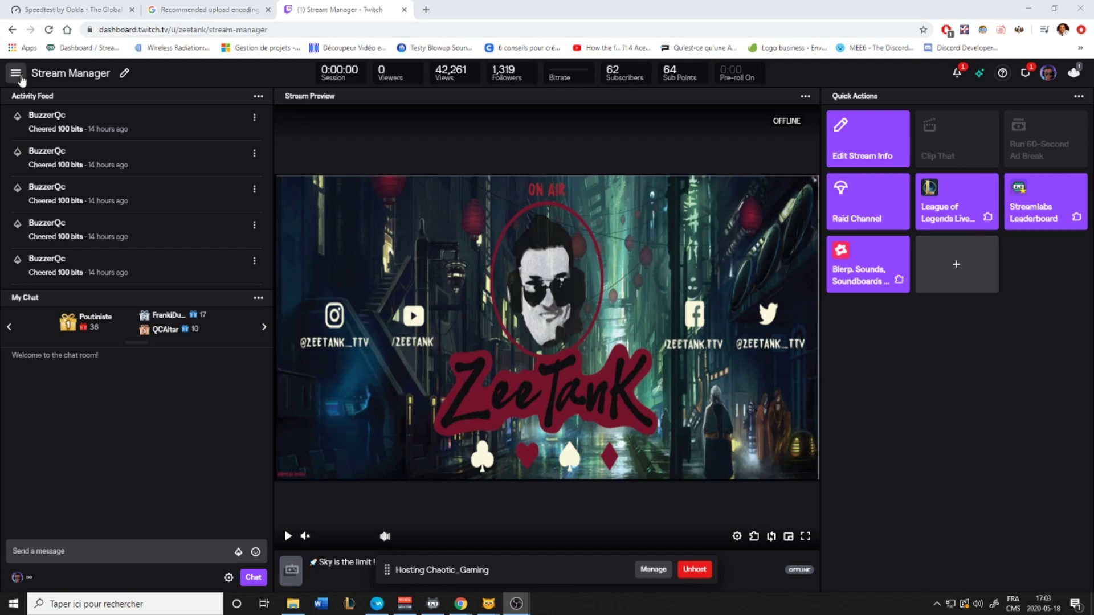
left_click(18, 76)
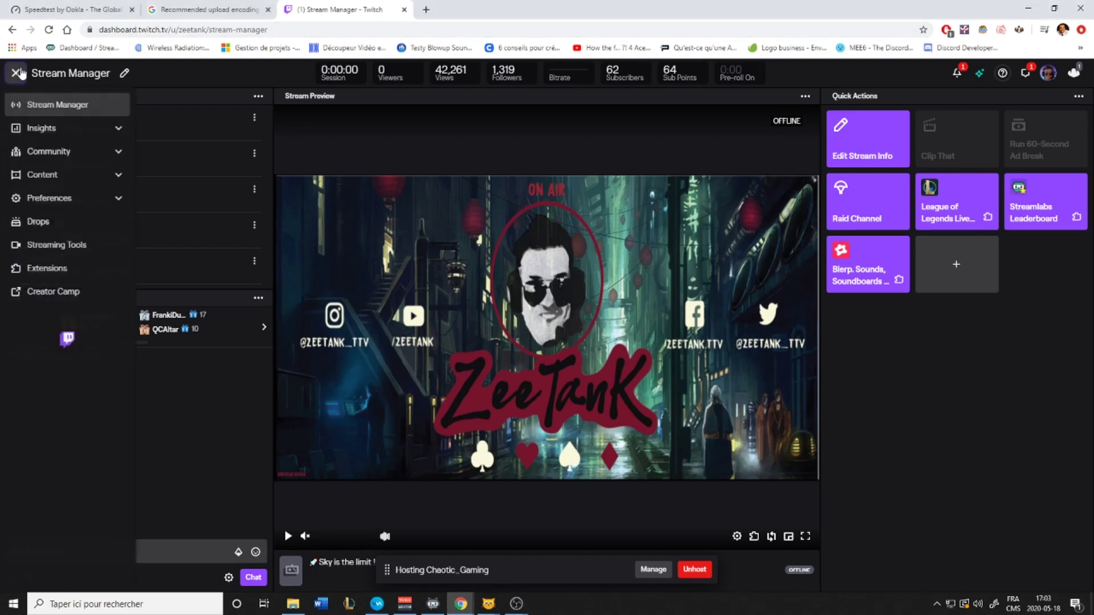
left_click(89, 202)
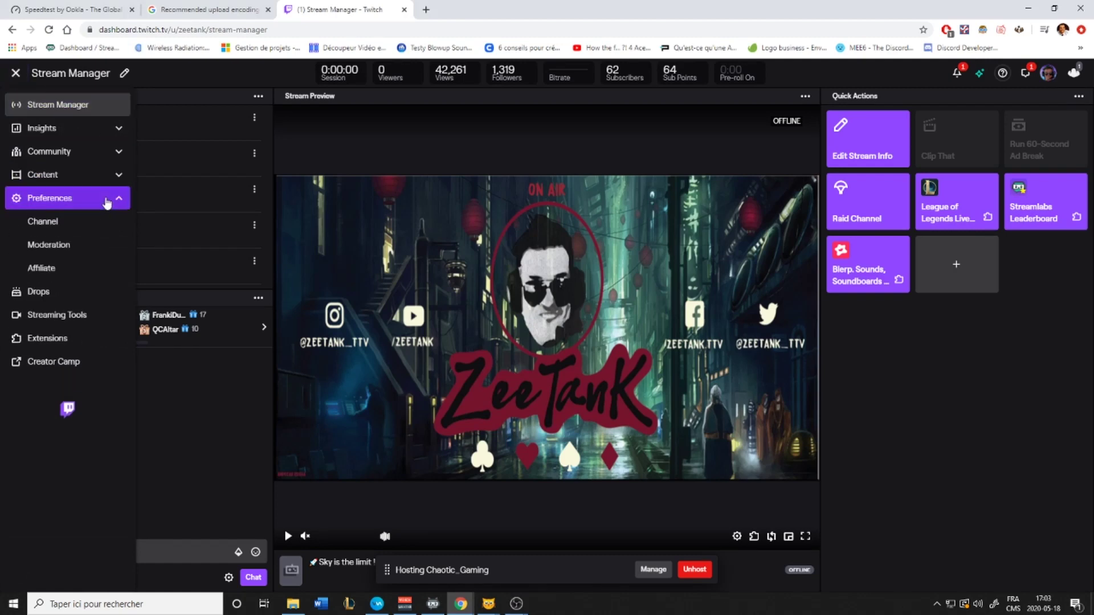
left_click(95, 225)
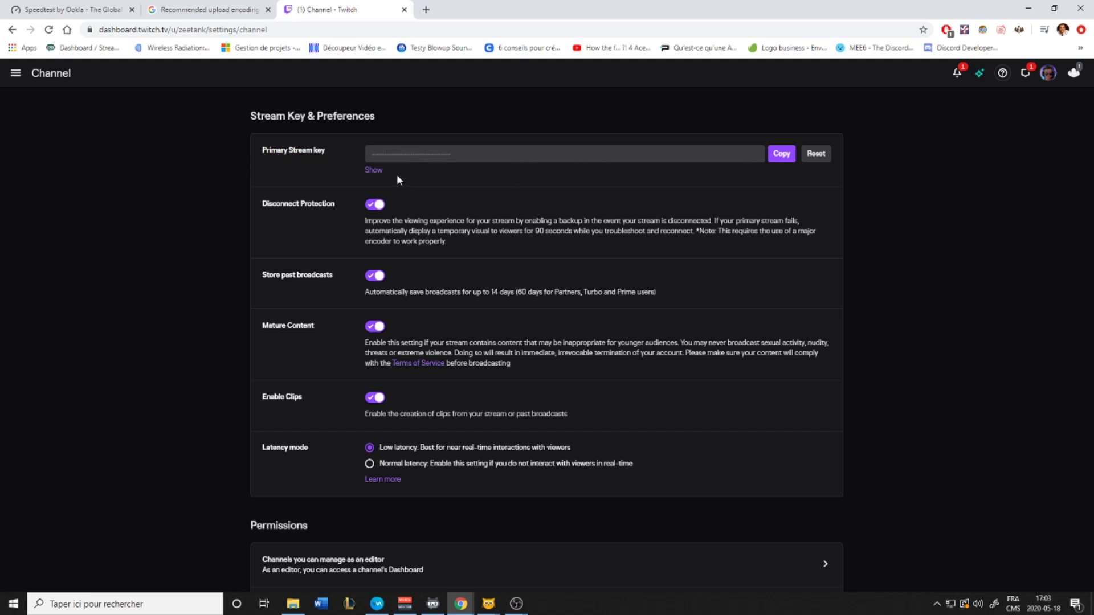
left_click(781, 157)
key("alt+Tab")
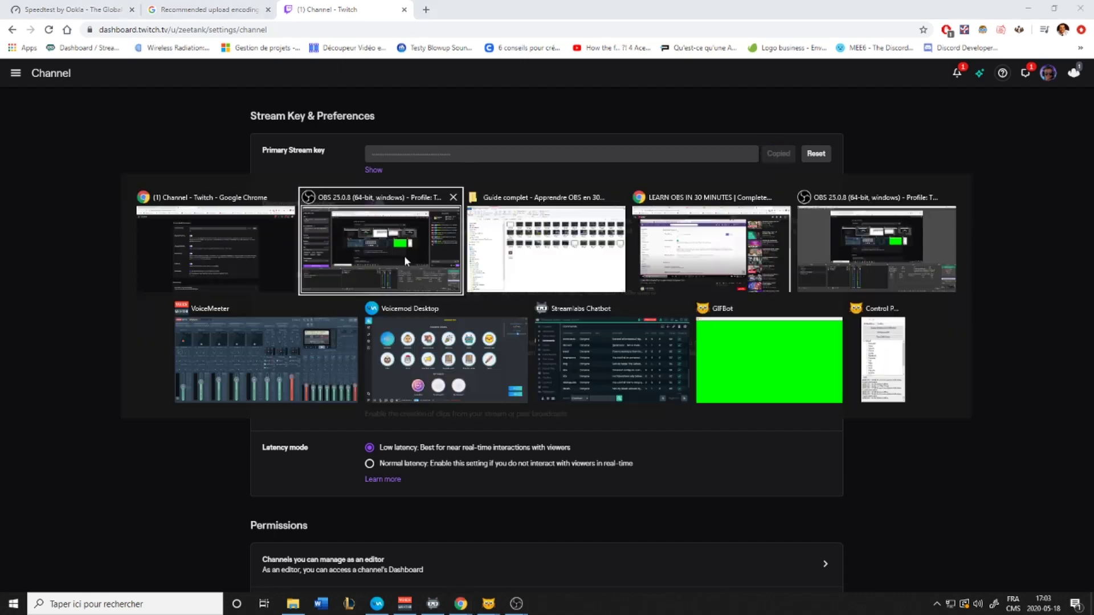
Return to OBS Studio and show the Stream page of Settings with Twitch as service
left_click(404, 256)
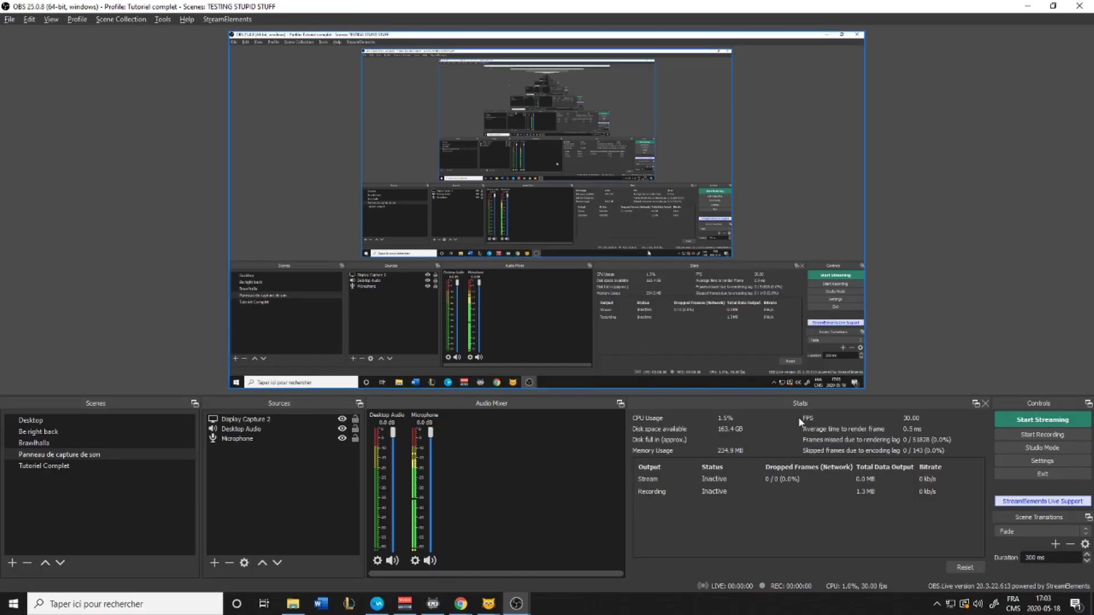
left_click(1069, 459)
left_click(298, 142)
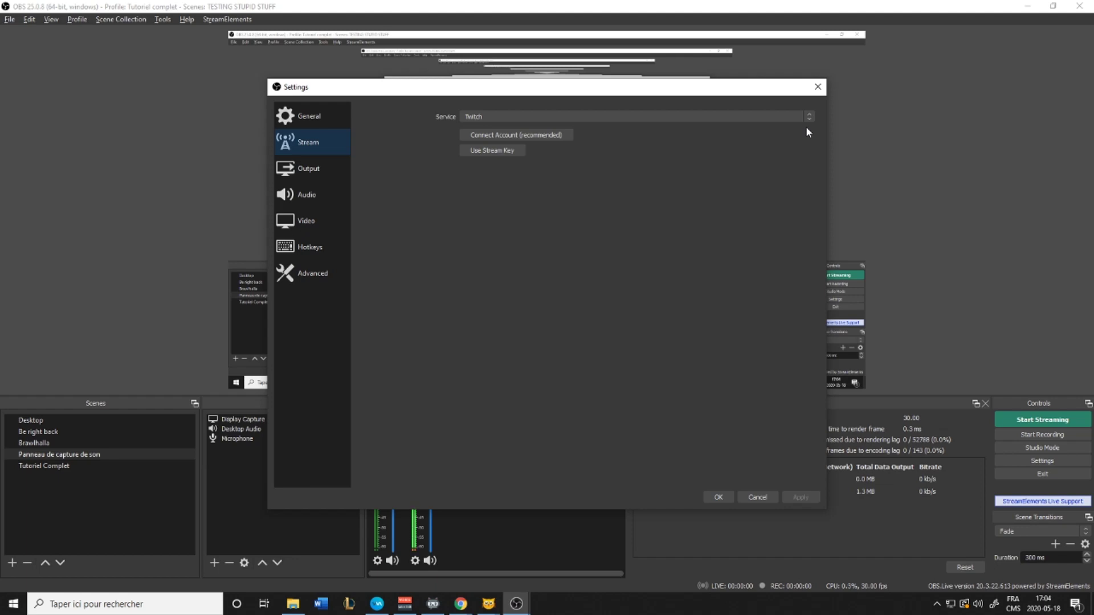
Accept the Twitch stream settings with OK, closing the Settings window
left_click(716, 498)
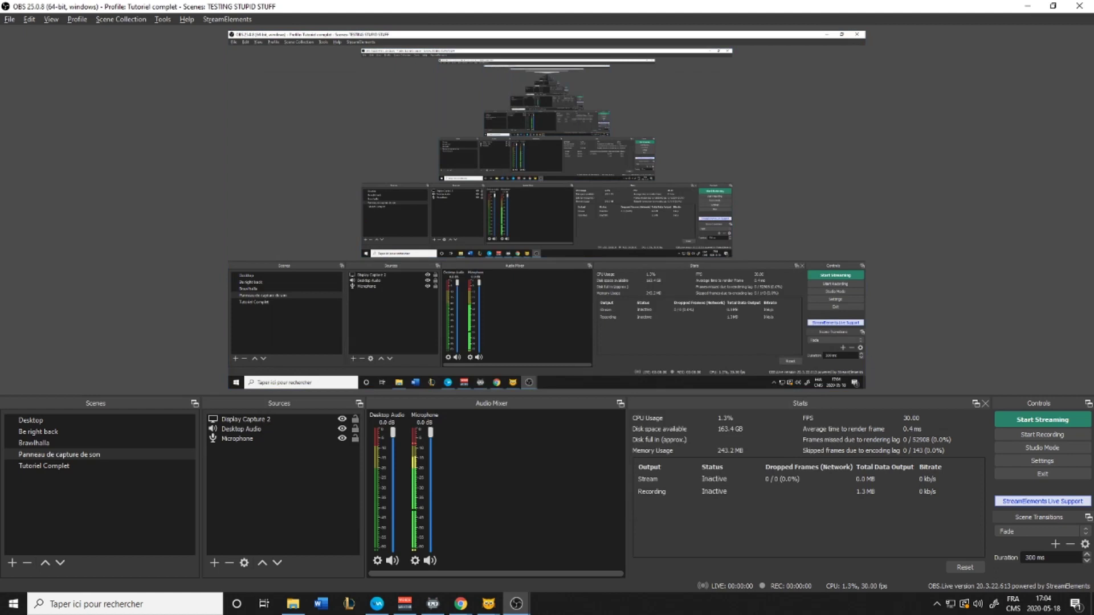